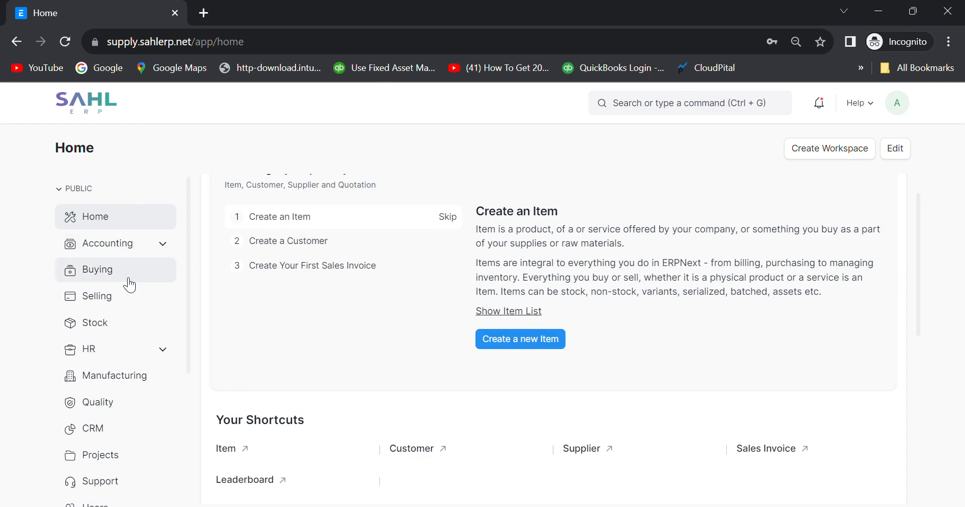
Open the Buying workspace and scroll down to its Reports & Masters link groups.
{"action": "left_click", "coordinate": [103, 280]}
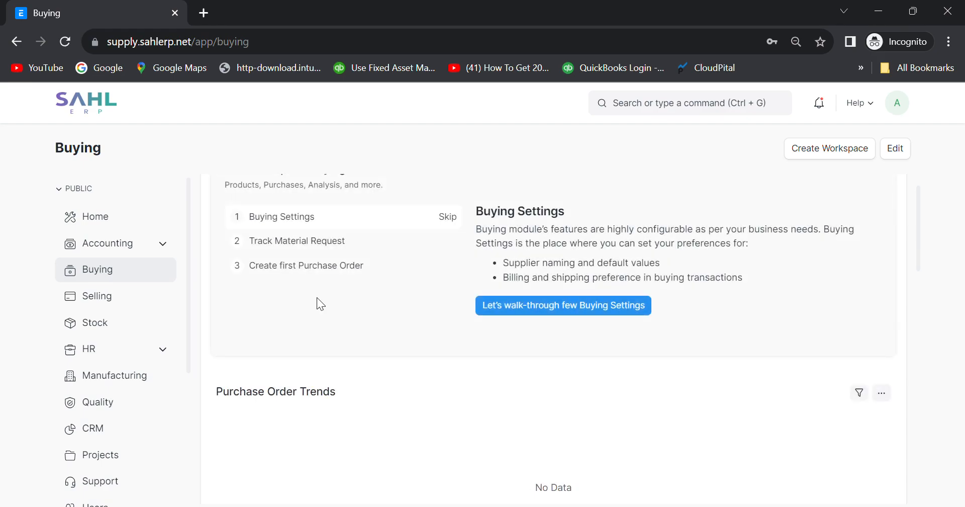
{"action": "scroll", "coordinate": [386, 298], "scroll_direction": "down", "scroll_amount": 4}
{"action": "scroll", "coordinate": [386, 298], "scroll_direction": "down", "scroll_amount": 7}
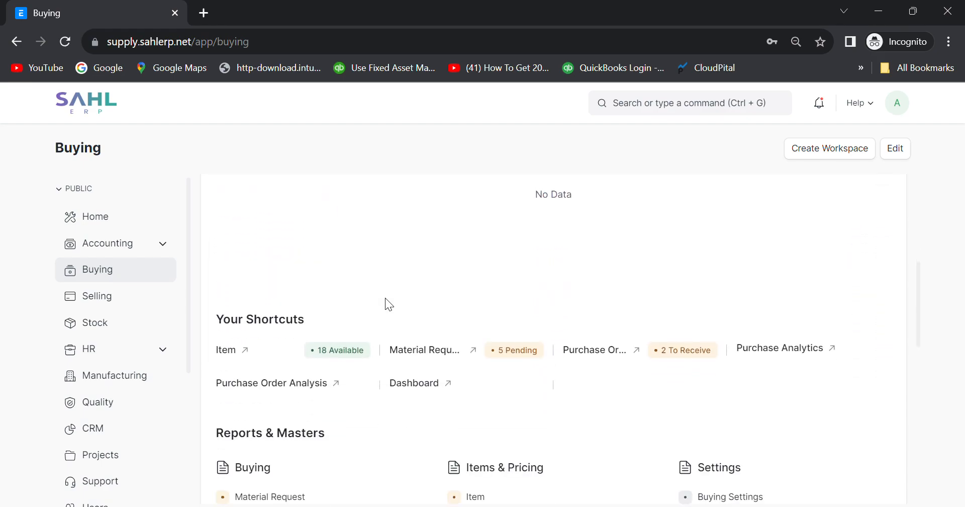
{"action": "scroll", "coordinate": [387, 301], "scroll_direction": "down", "scroll_amount": 1}
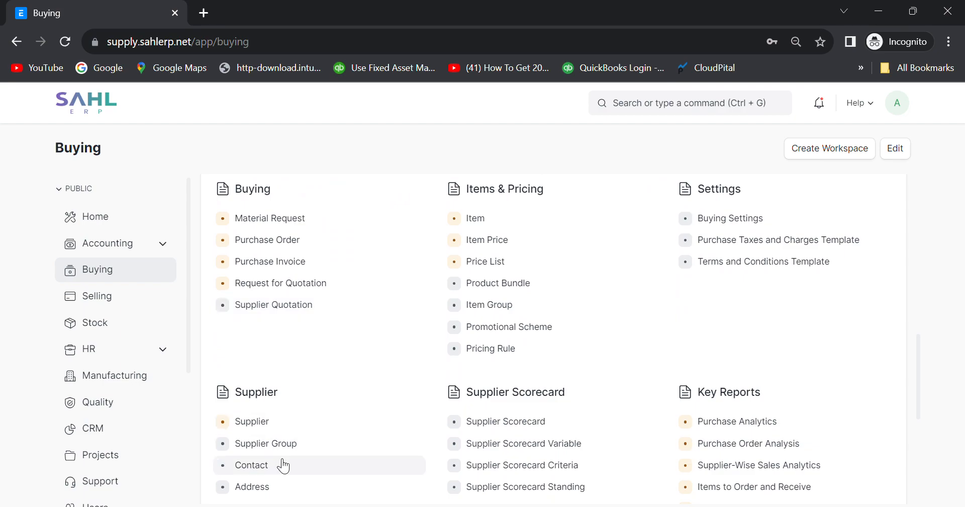
Create a new Material Request with the Required By date set to 28-09-2023.
{"action": "left_click", "coordinate": [259, 226]}
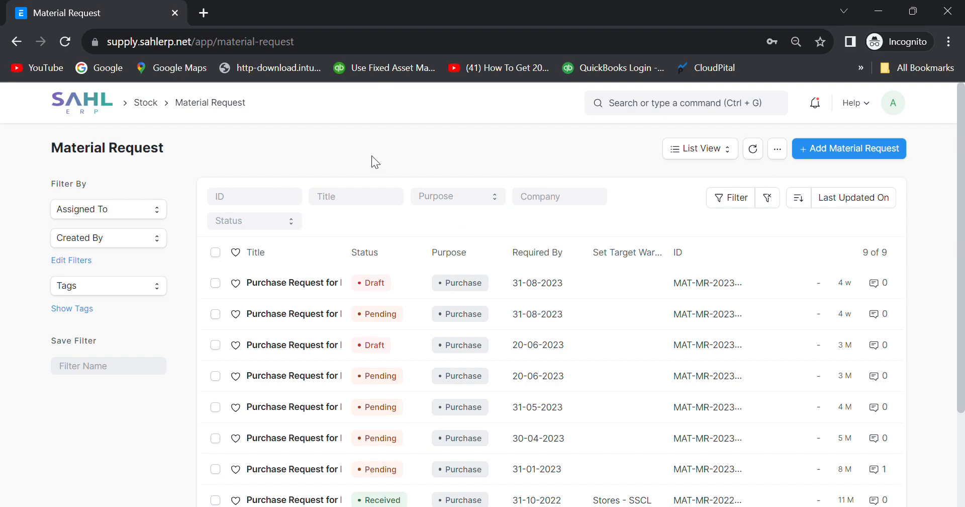
{"action": "left_click", "coordinate": [836, 155]}
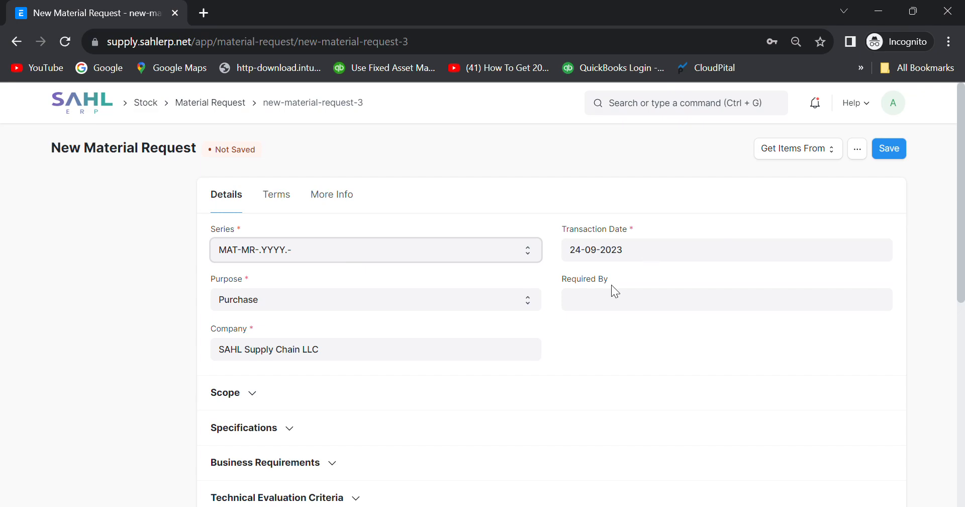
{"action": "left_click", "coordinate": [596, 310]}
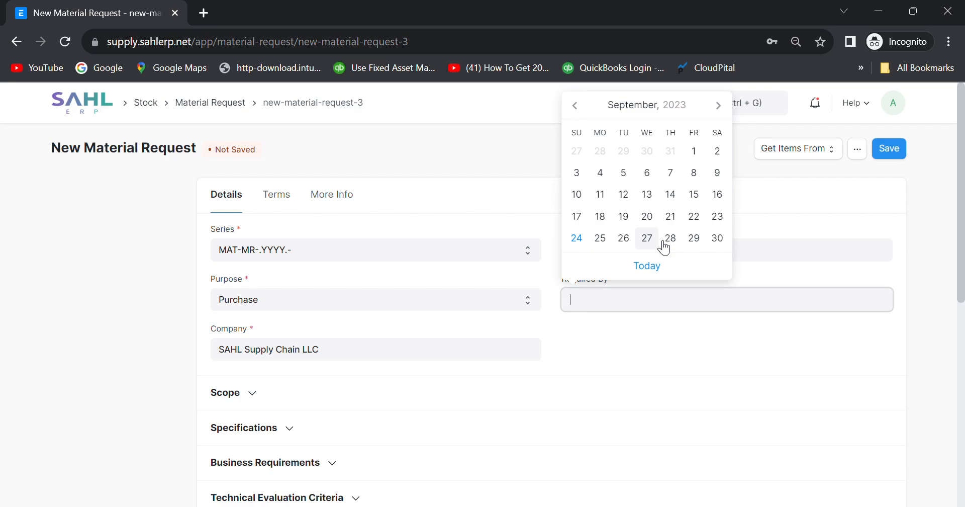
{"action": "left_click", "coordinate": [682, 245]}
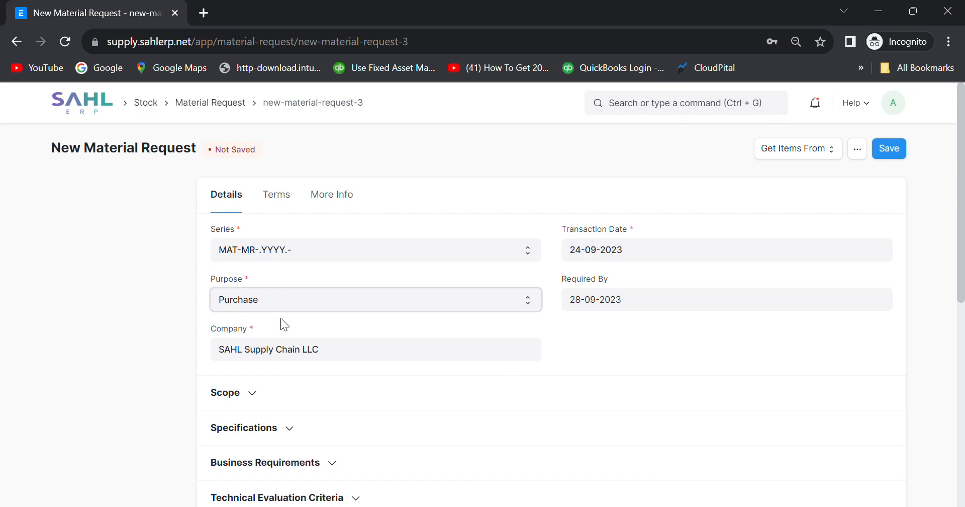
{"action": "scroll", "coordinate": [281, 319], "scroll_direction": "down", "scroll_amount": 1}
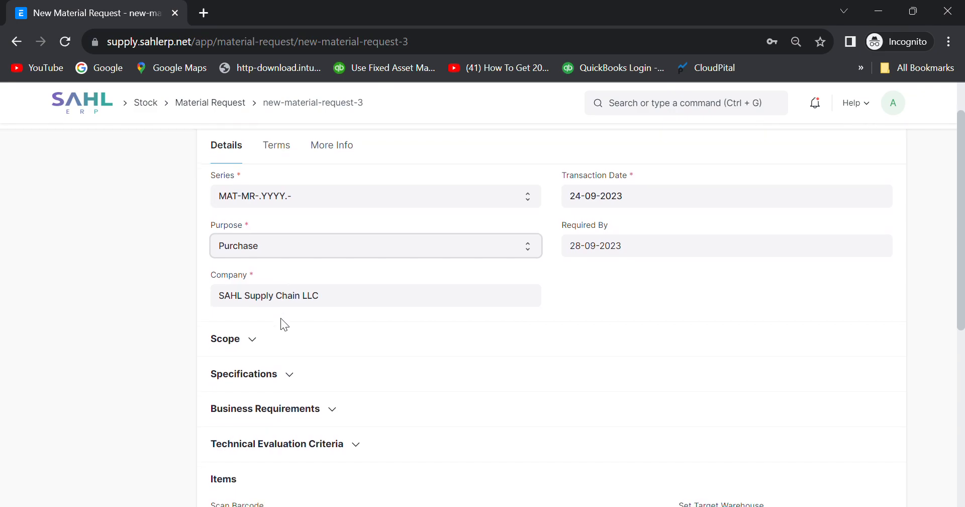
{"action": "left_click", "coordinate": [260, 338]}
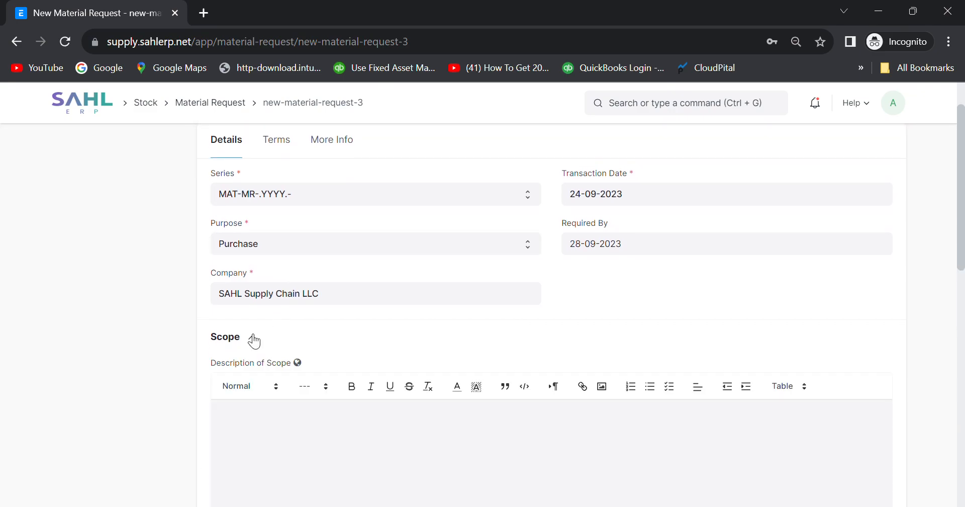
{"action": "scroll", "coordinate": [306, 376], "scroll_direction": "down", "scroll_amount": 1}
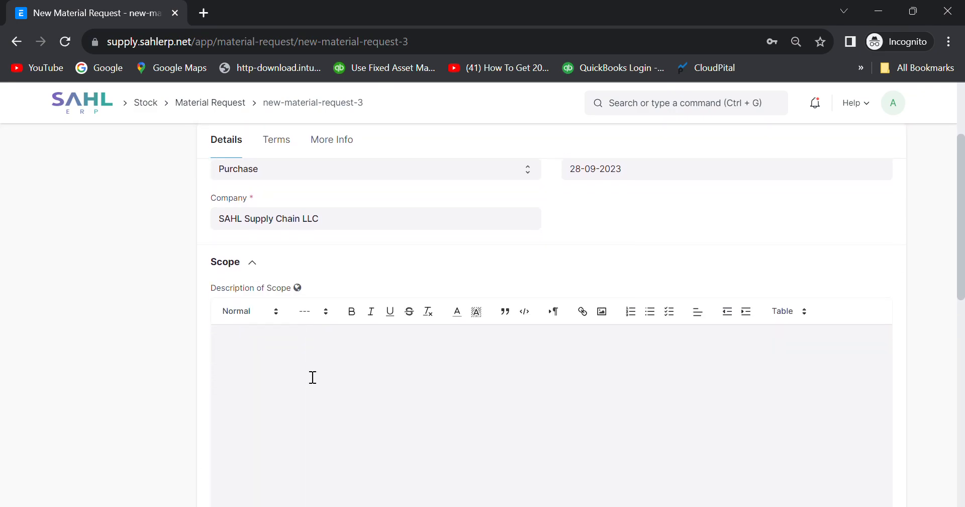
{"action": "left_click", "coordinate": [255, 262]}
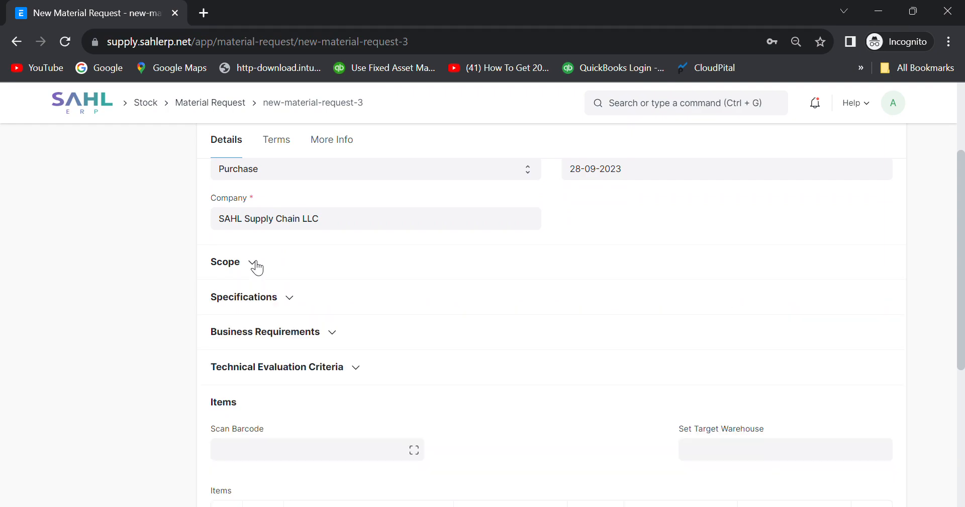
{"action": "left_click", "coordinate": [290, 296]}
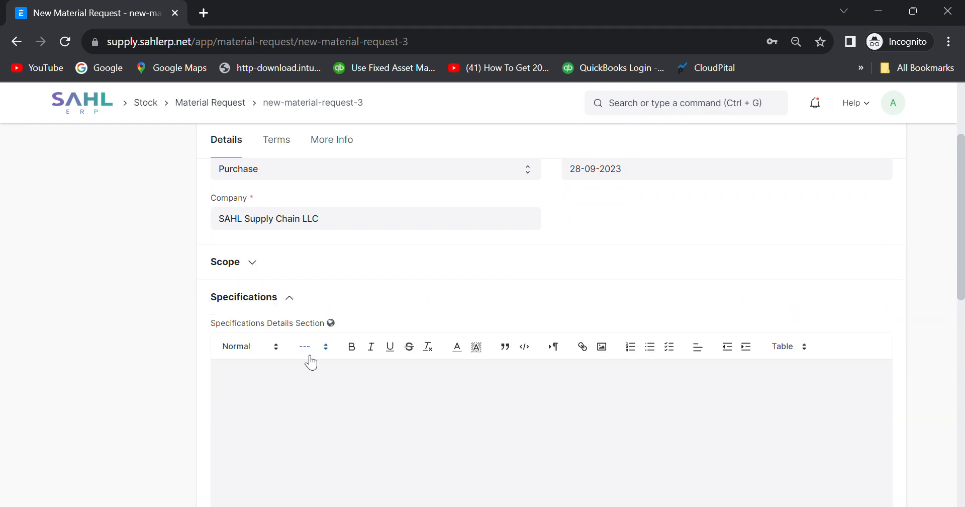
{"action": "scroll", "coordinate": [319, 399], "scroll_direction": "down", "scroll_amount": 2}
{"action": "scroll", "coordinate": [319, 398], "scroll_direction": "up", "scroll_amount": 1}
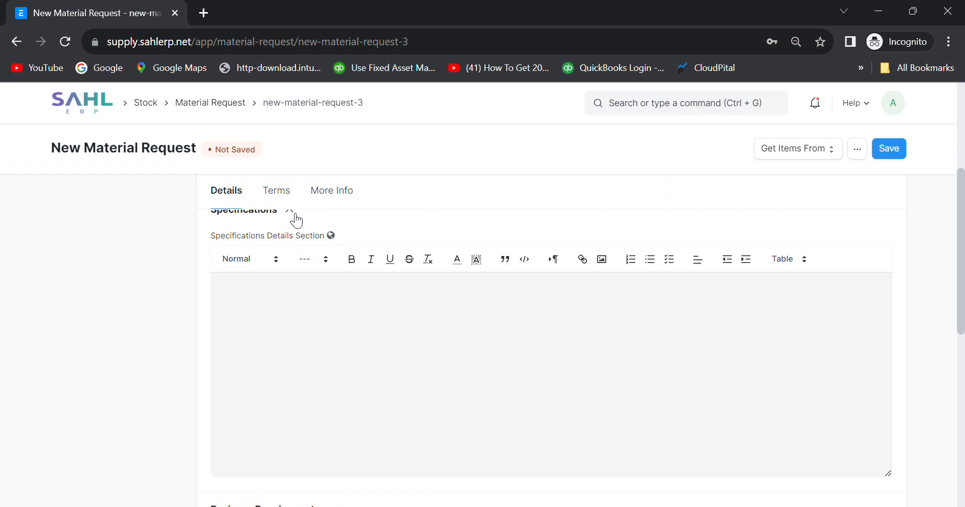
{"action": "left_click", "coordinate": [292, 212]}
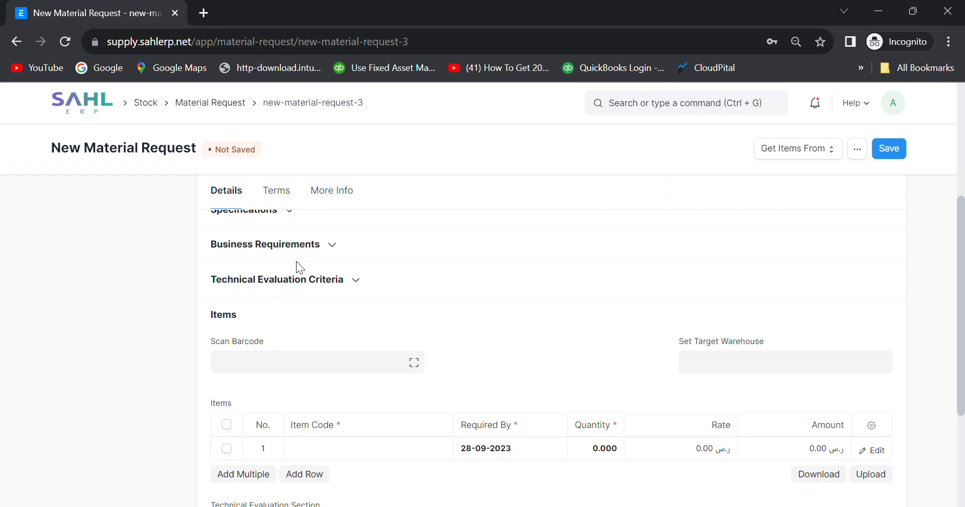
{"action": "left_click", "coordinate": [338, 244]}
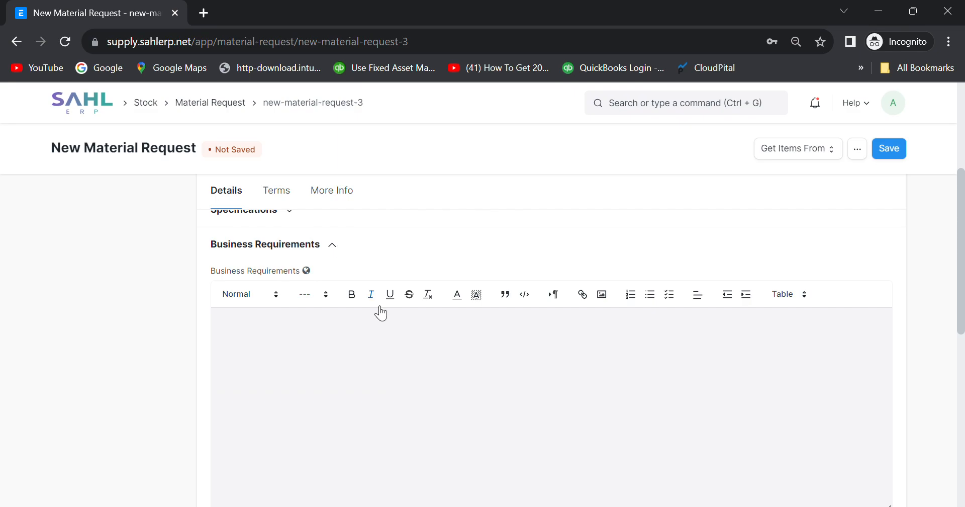
{"action": "scroll", "coordinate": [394, 343], "scroll_direction": "down", "scroll_amount": 2}
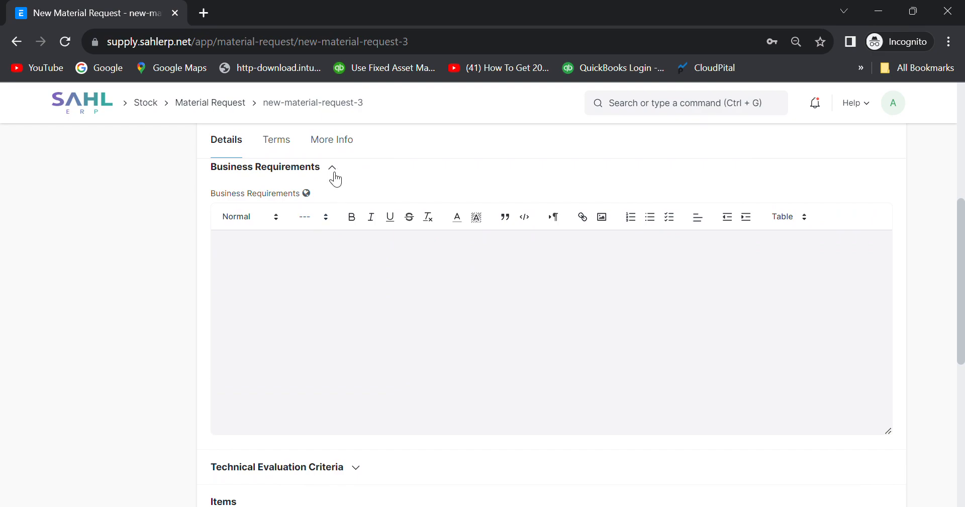
{"action": "left_click", "coordinate": [334, 173]}
{"action": "left_click", "coordinate": [359, 207]}
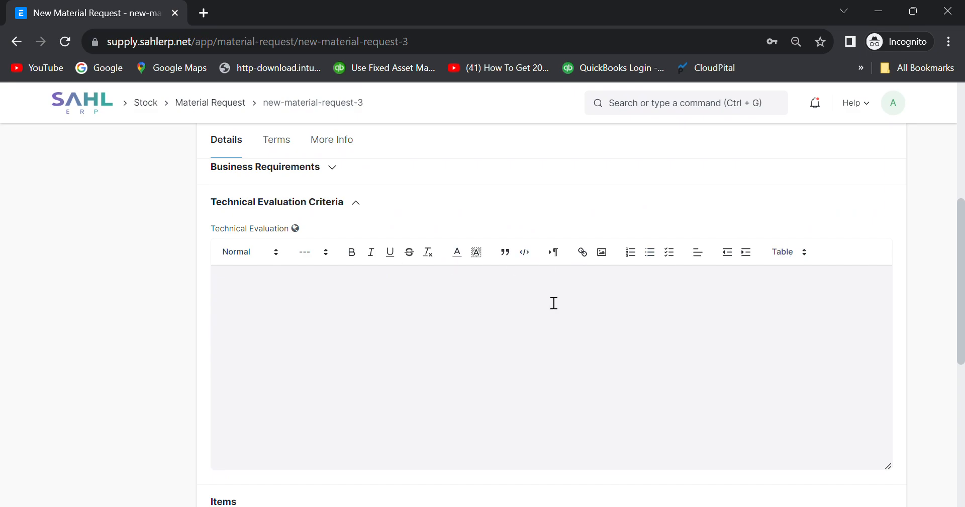
{"action": "left_click", "coordinate": [359, 203]}
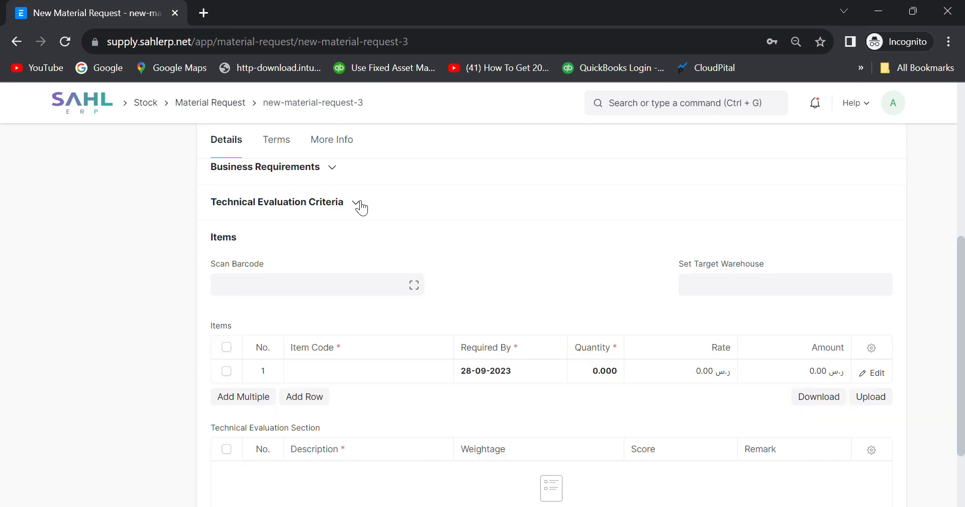
Put item MB-1, quantity 1, in row 1 of the Material Request items table.
{"action": "left_click", "coordinate": [310, 369]}
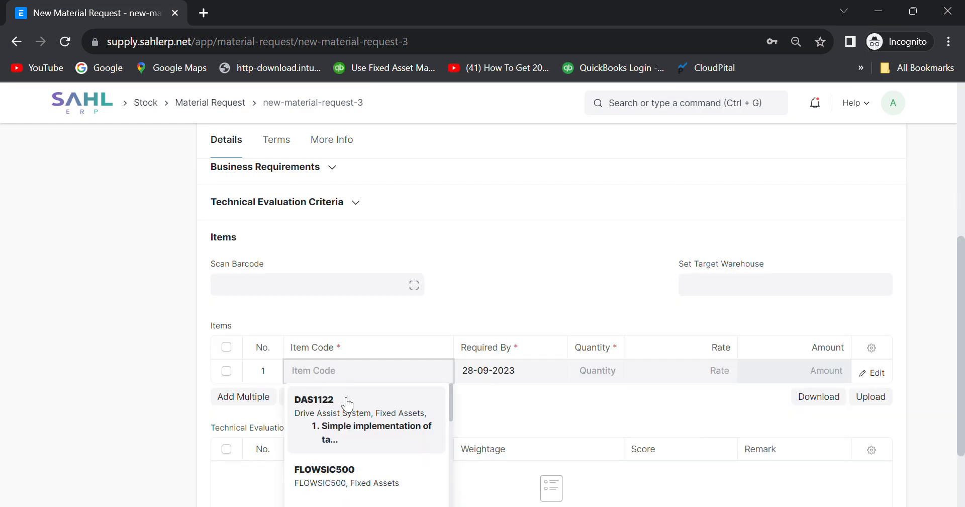
{"action": "scroll", "coordinate": [347, 404], "scroll_direction": "down", "scroll_amount": 8}
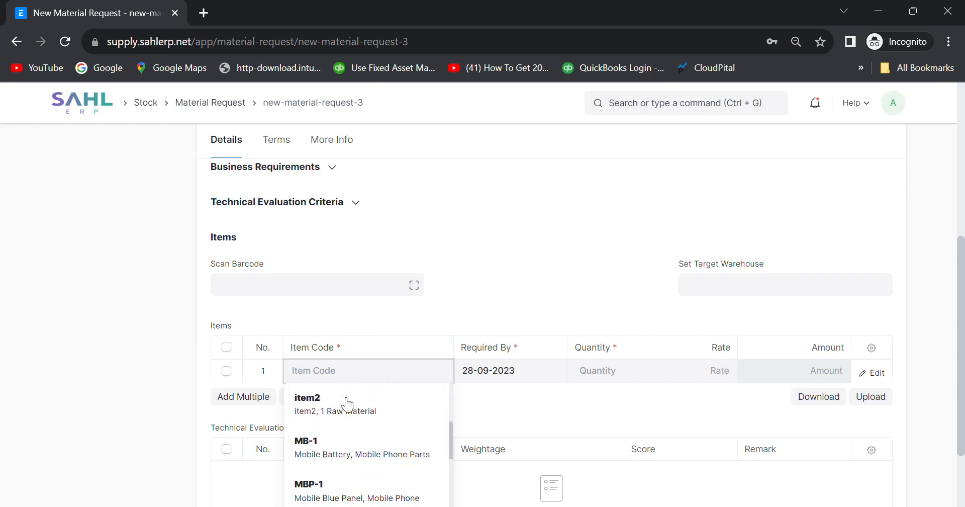
{"action": "scroll", "coordinate": [347, 404], "scroll_direction": "down", "scroll_amount": 4}
{"action": "scroll", "coordinate": [347, 403], "scroll_direction": "up", "scroll_amount": 4}
{"action": "scroll", "coordinate": [347, 404], "scroll_direction": "up", "scroll_amount": 10}
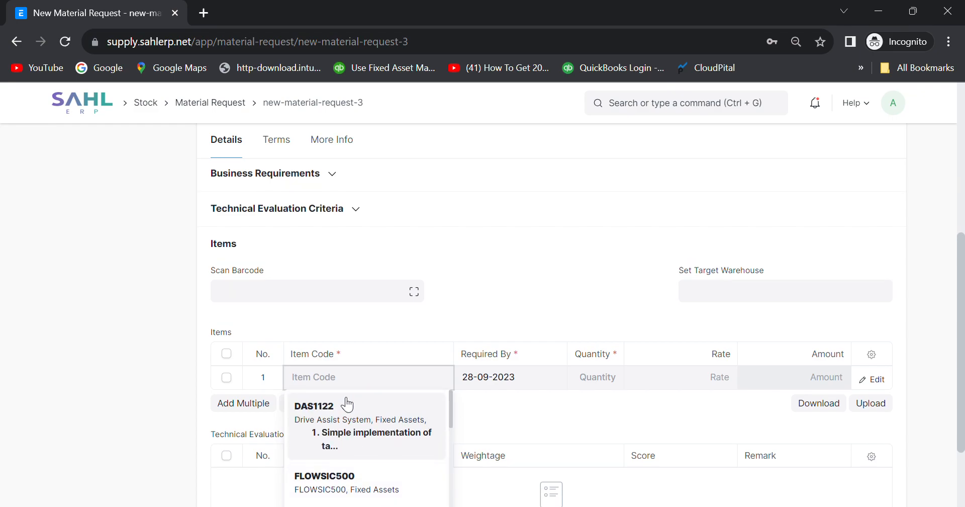
{"action": "scroll", "coordinate": [341, 398], "scroll_direction": "down", "scroll_amount": 4}
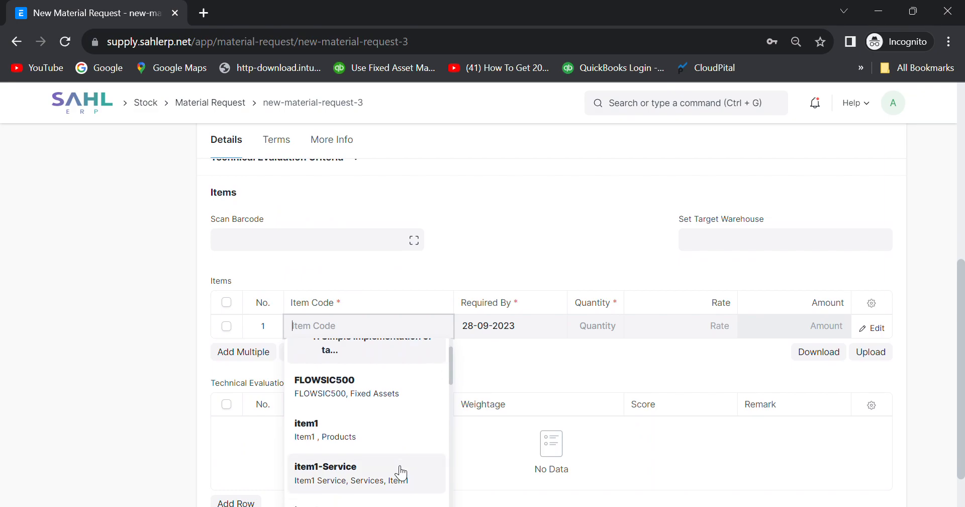
{"action": "scroll", "coordinate": [410, 408], "scroll_direction": "down", "scroll_amount": 2}
{"action": "scroll", "coordinate": [415, 413], "scroll_direction": "down", "scroll_amount": 1}
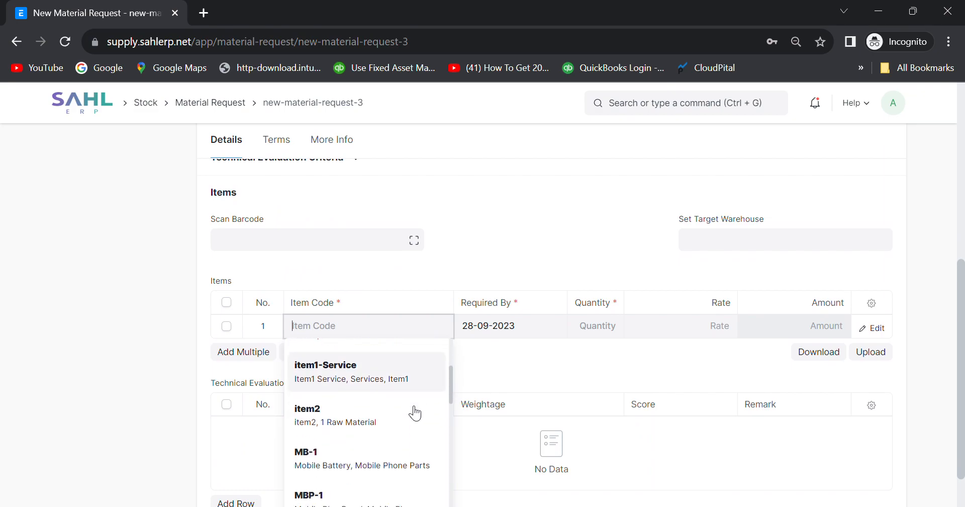
{"action": "left_click", "coordinate": [372, 461]}
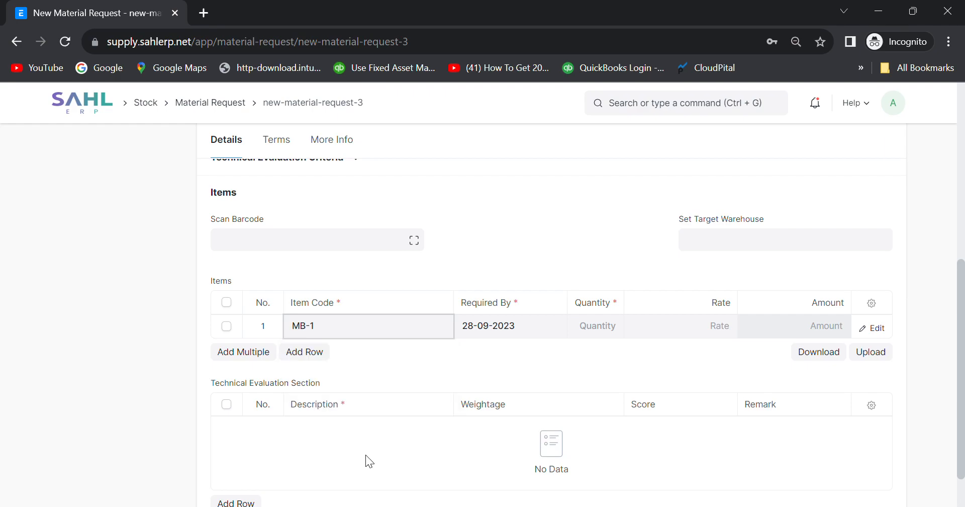
{"action": "left_click", "coordinate": [534, 334]}
{"action": "left_click", "coordinate": [665, 332]}
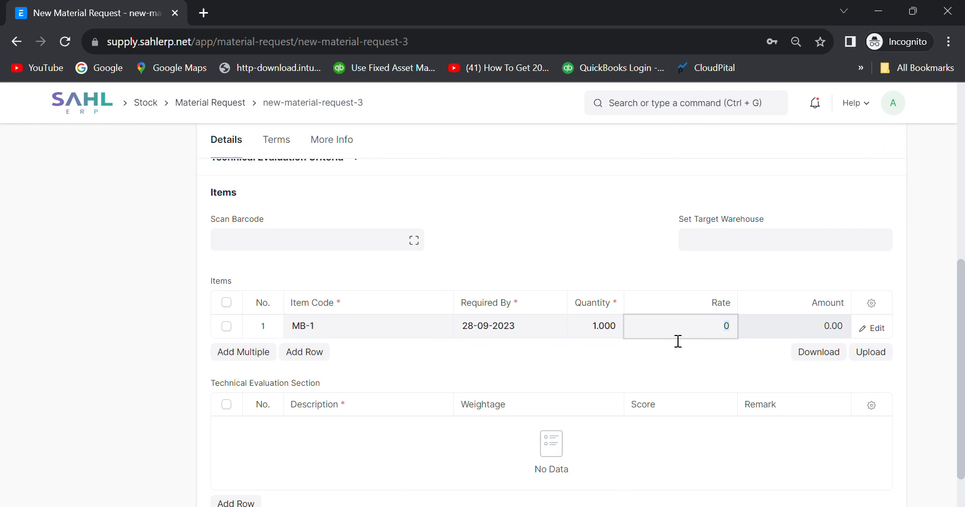
{"action": "scroll", "coordinate": [490, 382], "scroll_direction": "down", "scroll_amount": 2}
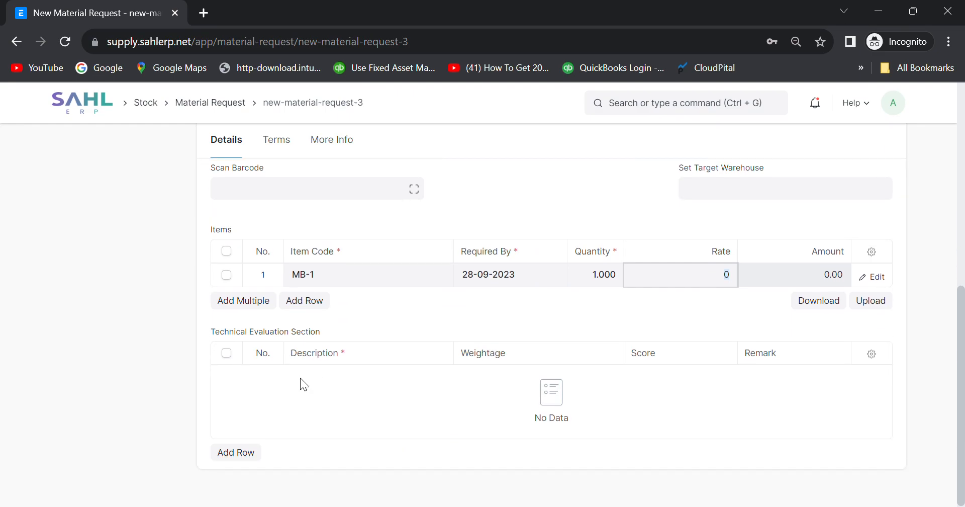
Fill technical evaluation row 1 with description Early Delivery, weightage 10 and score 5.
{"action": "left_click", "coordinate": [242, 457]}
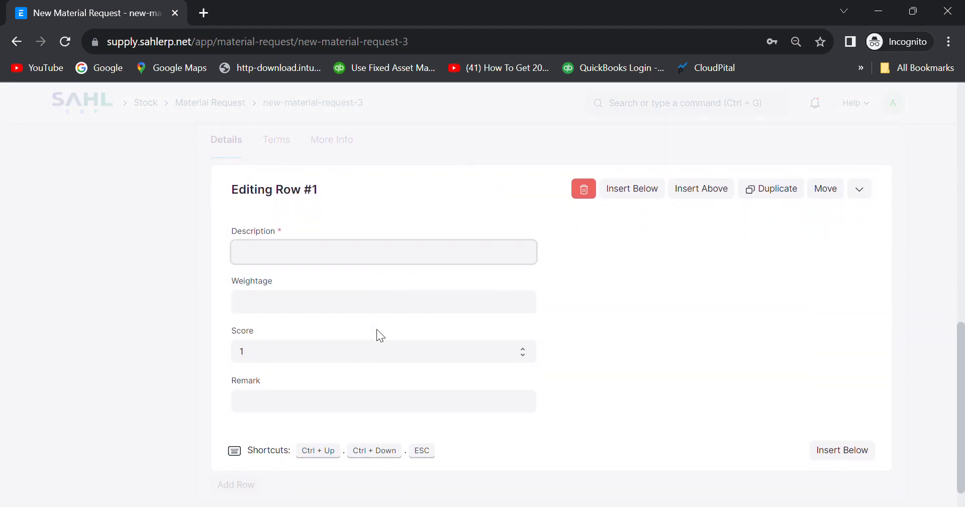
{"action": "scroll", "coordinate": [385, 337], "scroll_direction": "up", "scroll_amount": 2}
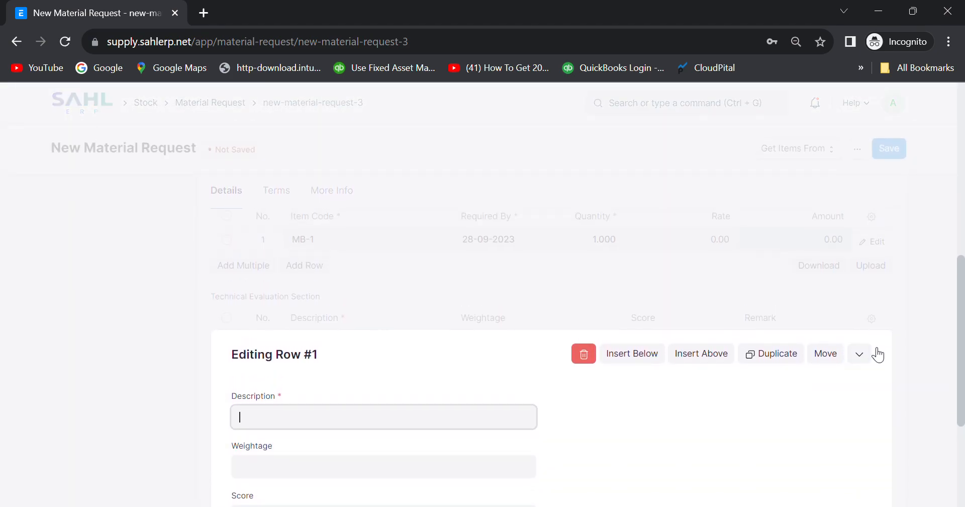
{"action": "left_click", "coordinate": [946, 311]}
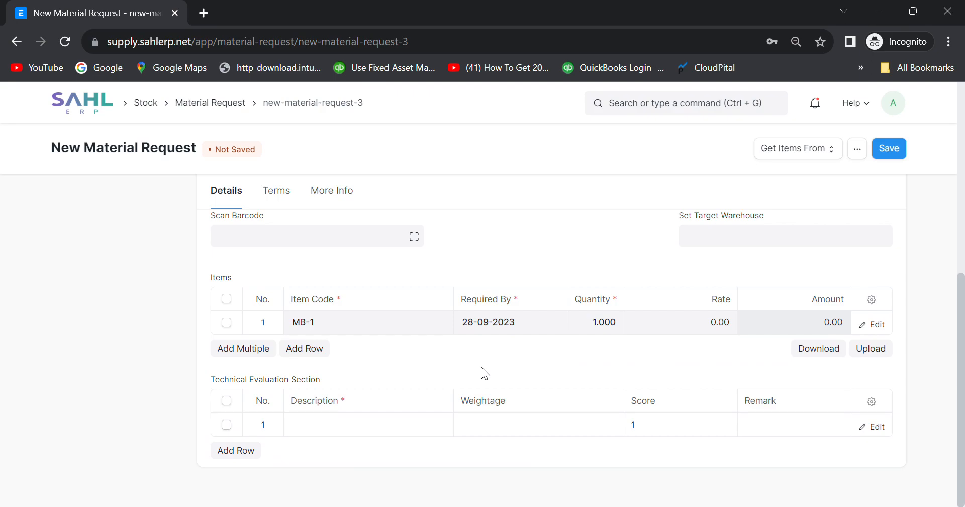
{"action": "left_click", "coordinate": [308, 426]}
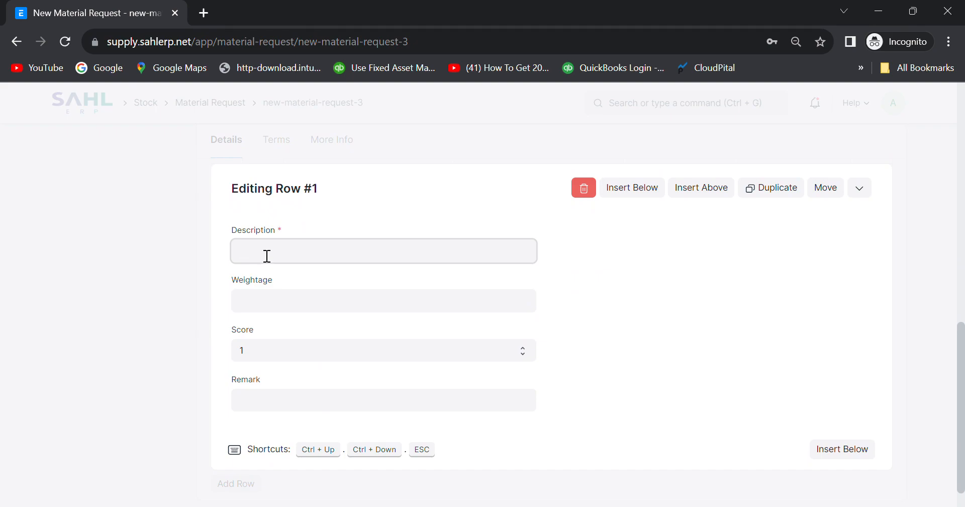
{"action": "type", "text": "Early Delivery"}
{"action": "left_click", "coordinate": [265, 307]}
{"action": "type", "text": "10"}
{"action": "left_click", "coordinate": [260, 351]}
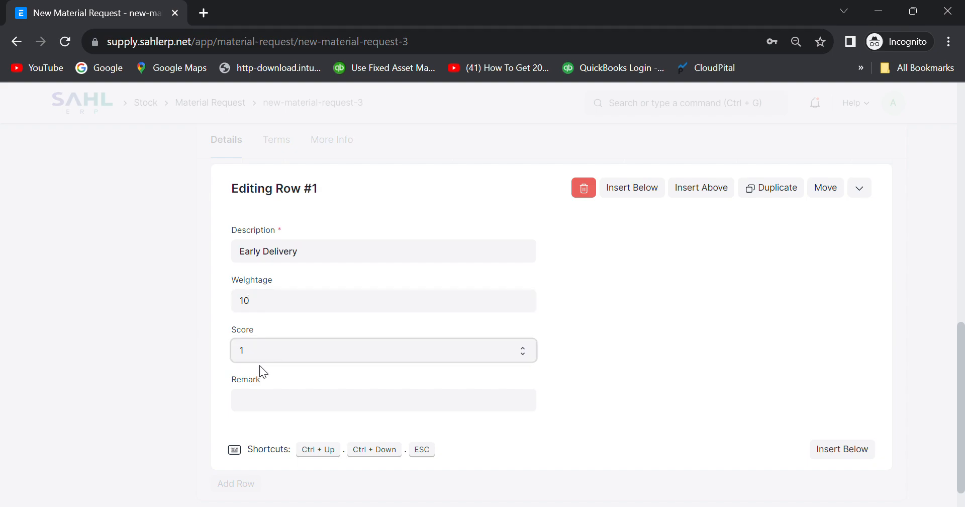
{"action": "key", "text": "5"}
Insert an empty second evaluation row below the first and close the row editor.
{"action": "left_click", "coordinate": [270, 413]}
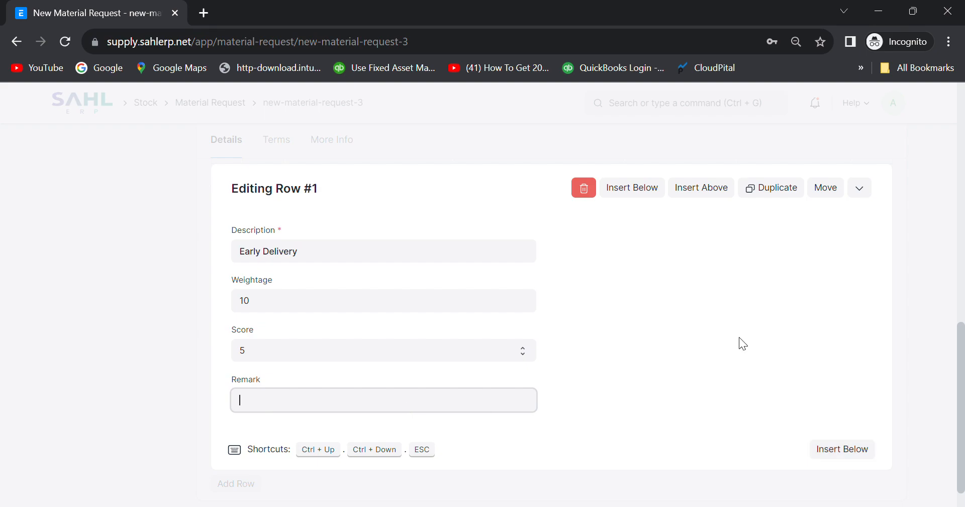
{"action": "left_click", "coordinate": [832, 450]}
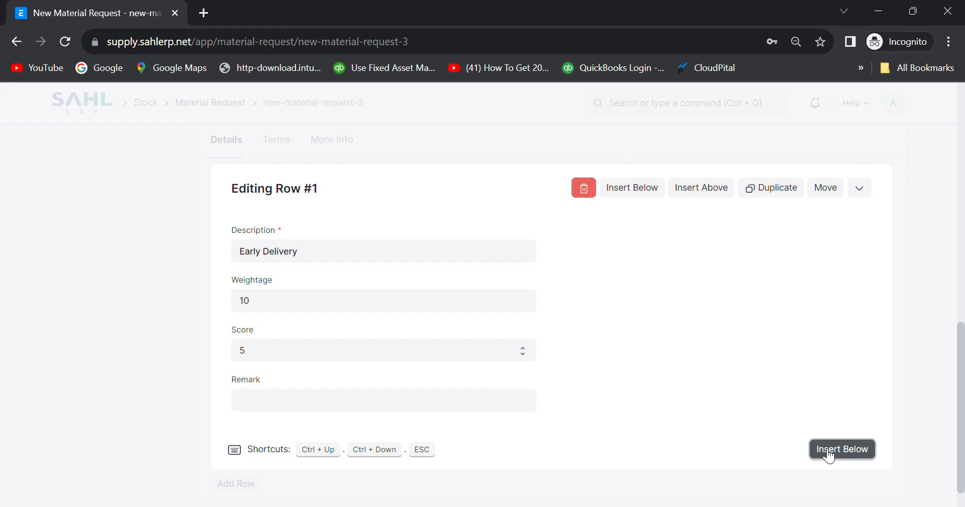
{"action": "left_click", "coordinate": [935, 319]}
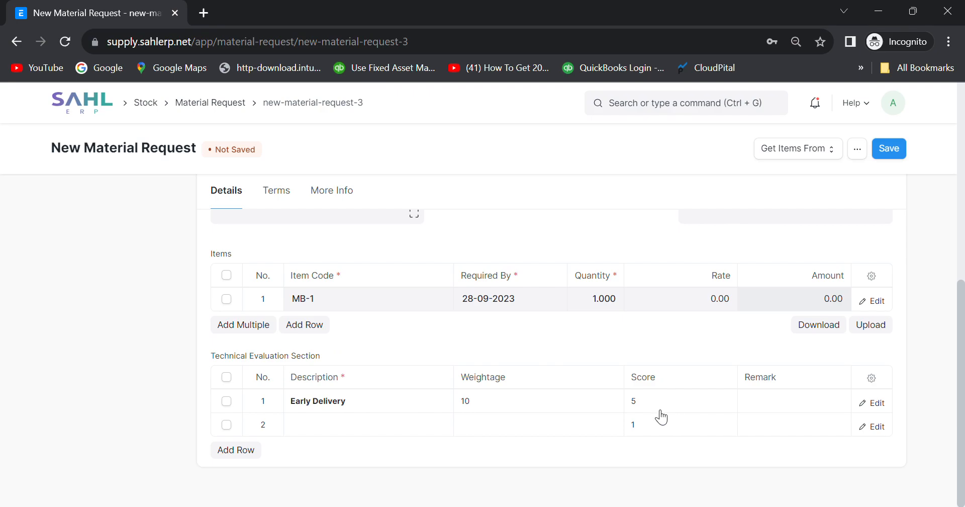
{"action": "scroll", "coordinate": [672, 357], "scroll_direction": "up", "scroll_amount": 8}
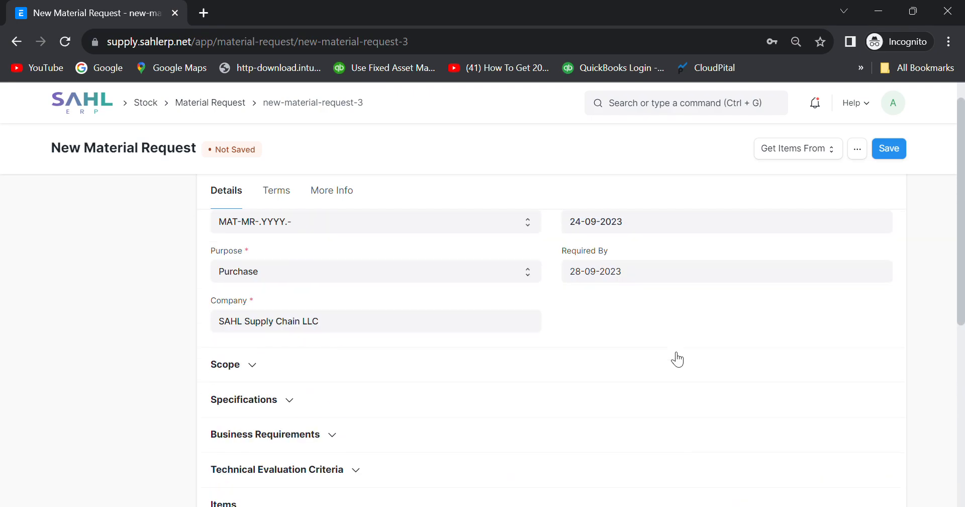
Delete the empty evaluation row 2 and save the request as draft MAT-MR-2023-00008.
{"action": "left_click", "coordinate": [886, 149]}
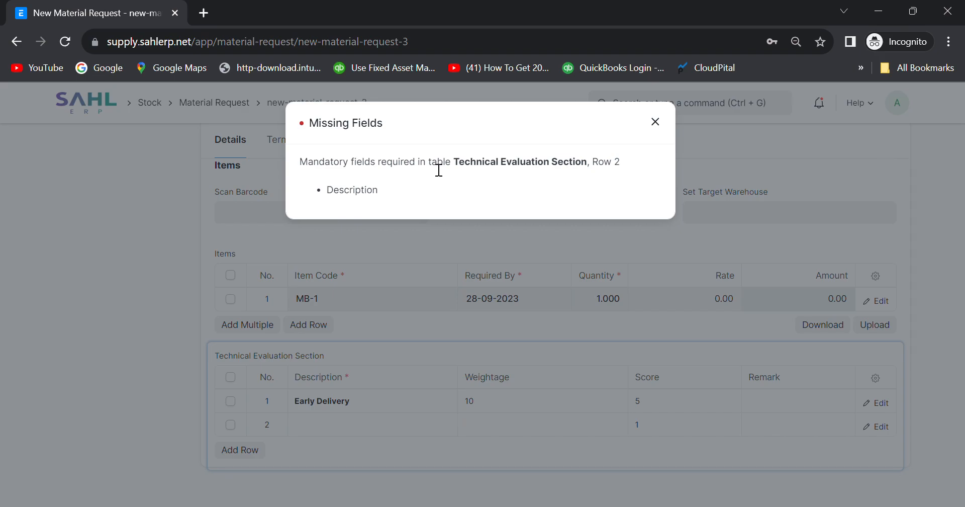
{"action": "left_click", "coordinate": [664, 124]}
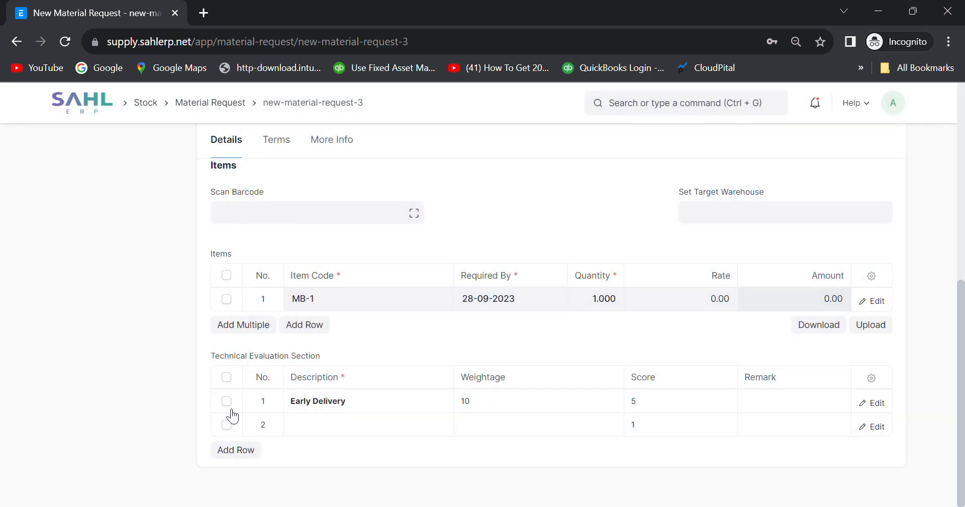
{"action": "left_click", "coordinate": [226, 425]}
{"action": "left_click", "coordinate": [229, 449]}
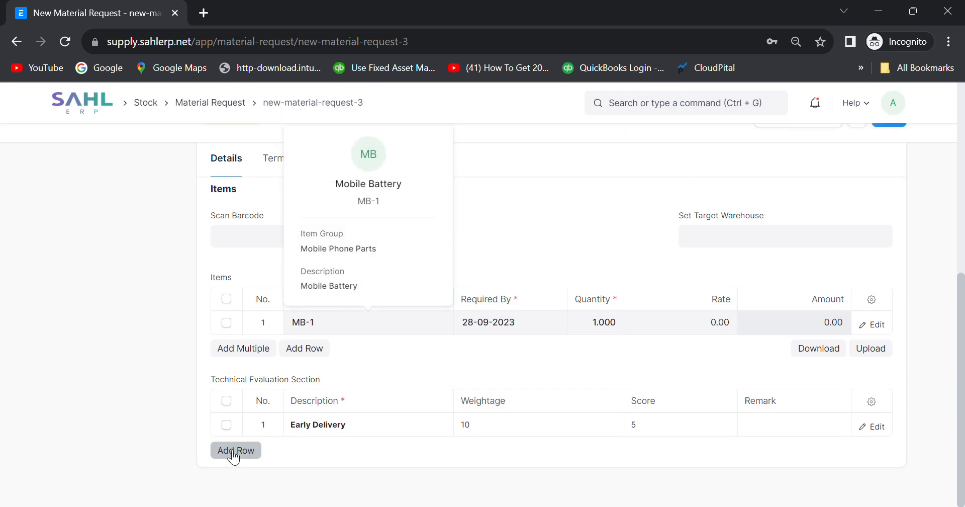
{"action": "scroll", "coordinate": [536, 377], "scroll_direction": "up", "scroll_amount": 5}
{"action": "left_click", "coordinate": [888, 152]}
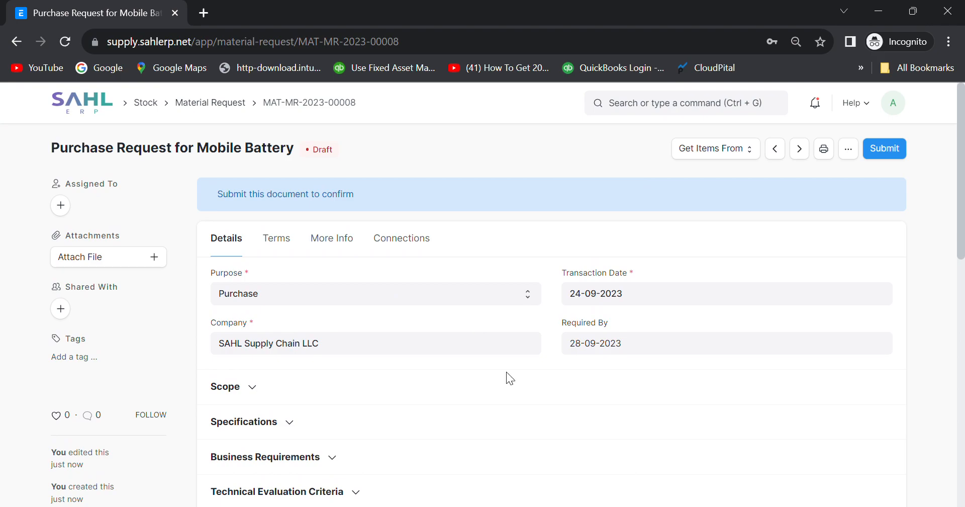
Submit MAT-MR-2023-00008 and confirm the permanent submission.
{"action": "scroll", "coordinate": [512, 382], "scroll_direction": "down", "scroll_amount": 7}
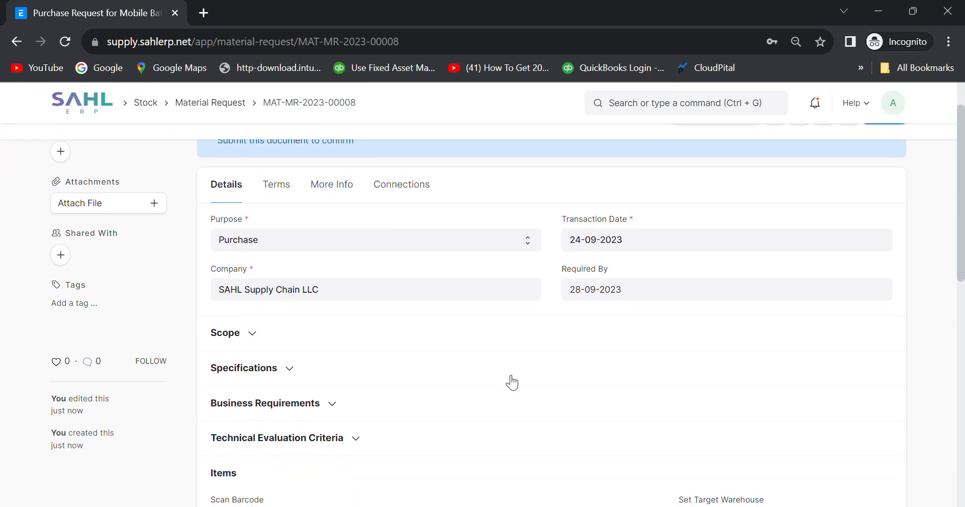
{"action": "scroll", "coordinate": [506, 375], "scroll_direction": "down", "scroll_amount": 2}
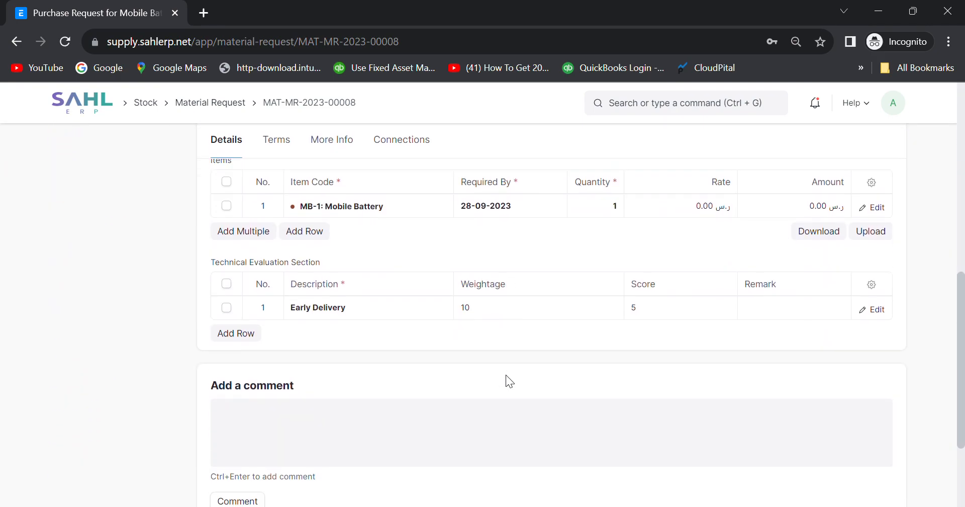
{"action": "scroll", "coordinate": [507, 378], "scroll_direction": "up", "scroll_amount": 9}
{"action": "scroll", "coordinate": [512, 382], "scroll_direction": "up", "scroll_amount": 1}
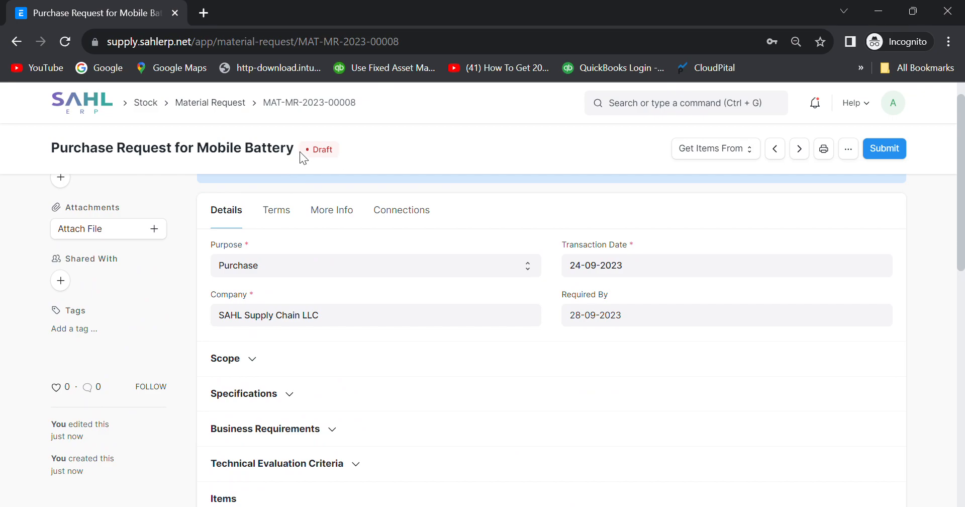
{"action": "left_click", "coordinate": [885, 147]}
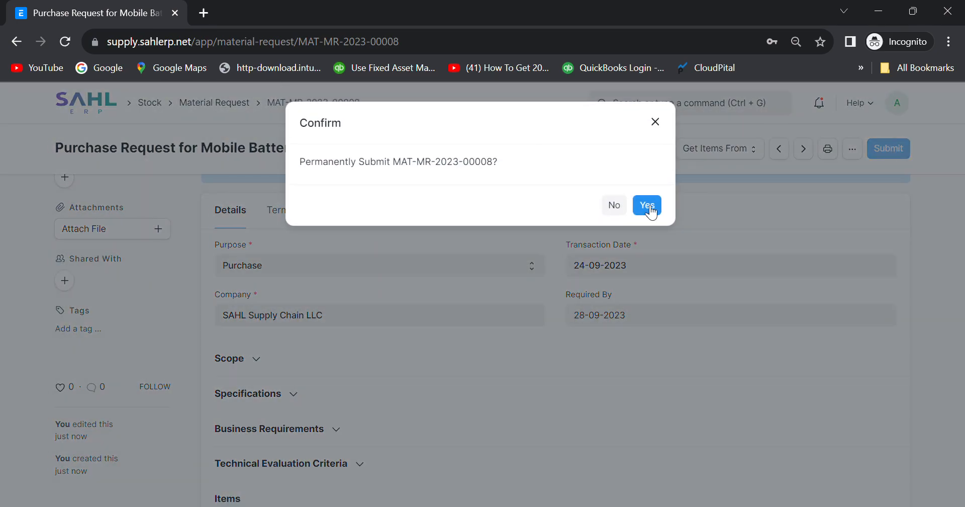
{"action": "left_click", "coordinate": [649, 206]}
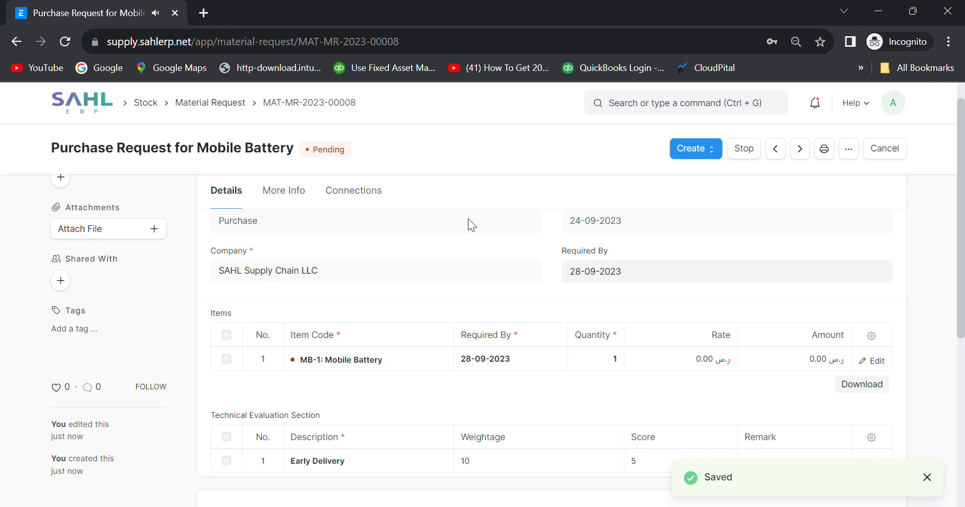
Check the Create menu options, then reopen the now-Pending request from the Material Request list.
{"action": "left_click", "coordinate": [714, 156]}
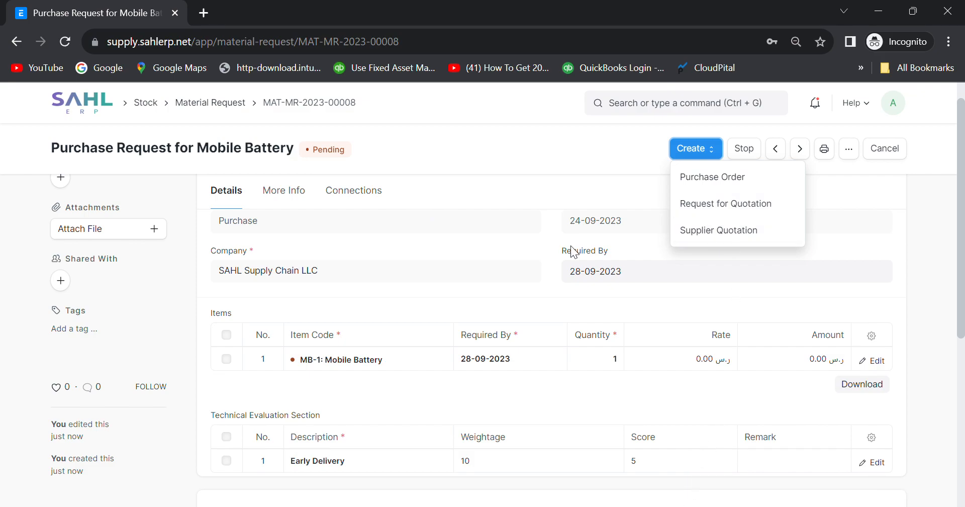
{"action": "left_click", "coordinate": [414, 234]}
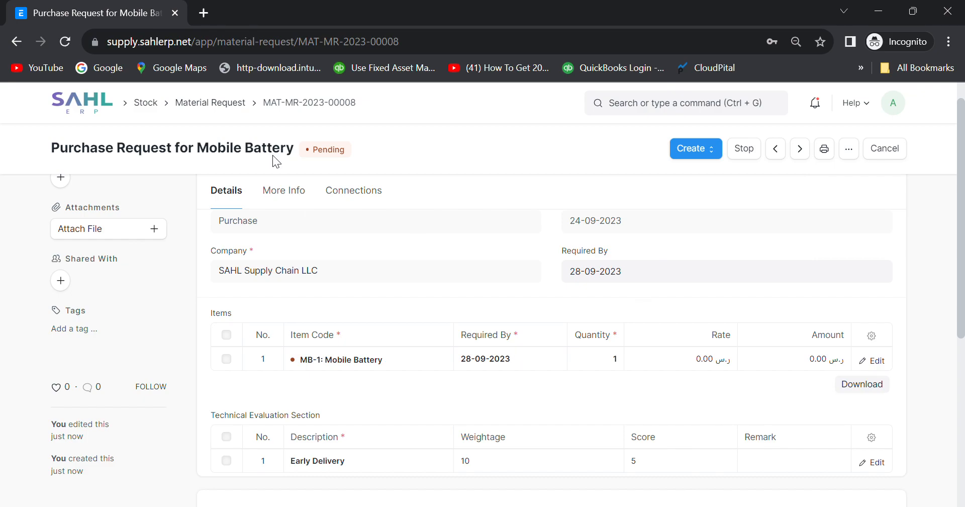
{"action": "left_click", "coordinate": [231, 108]}
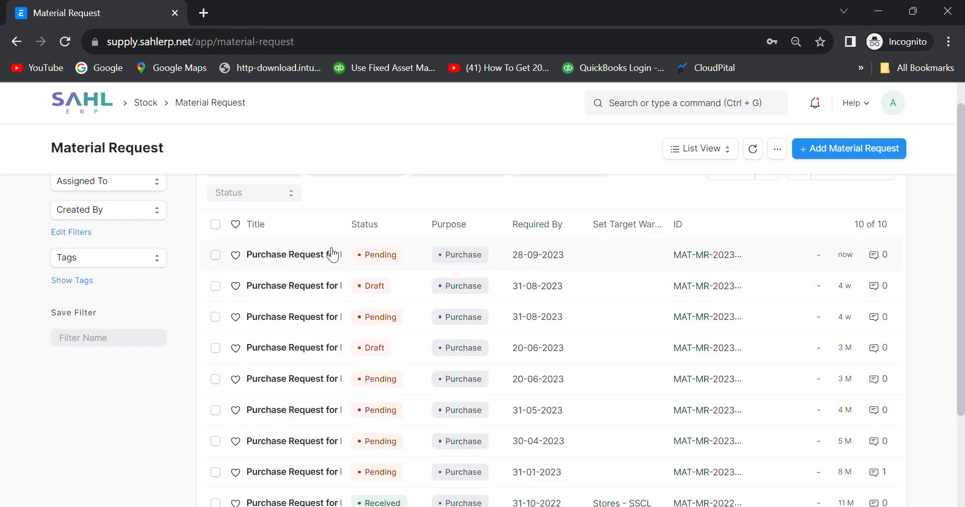
{"action": "left_click", "coordinate": [585, 254]}
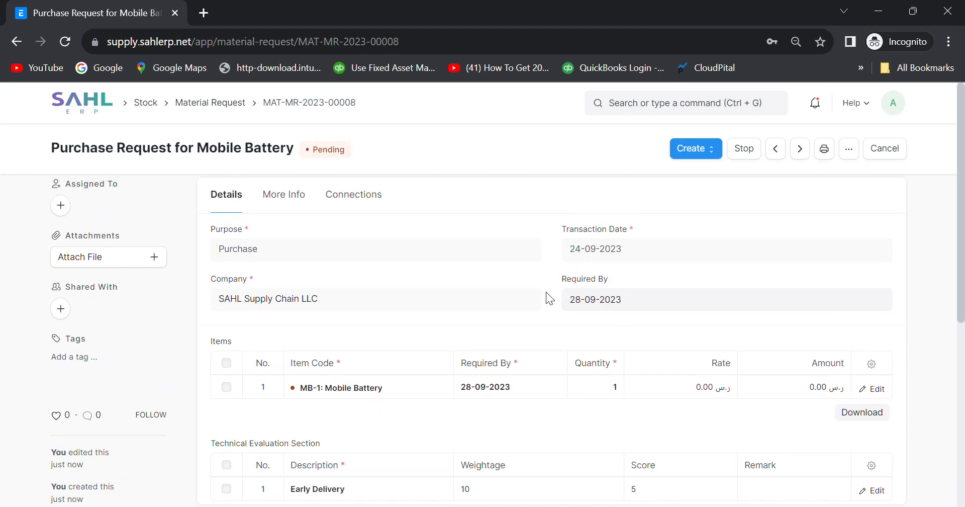
{"action": "scroll", "coordinate": [434, 354], "scroll_direction": "down", "scroll_amount": 5}
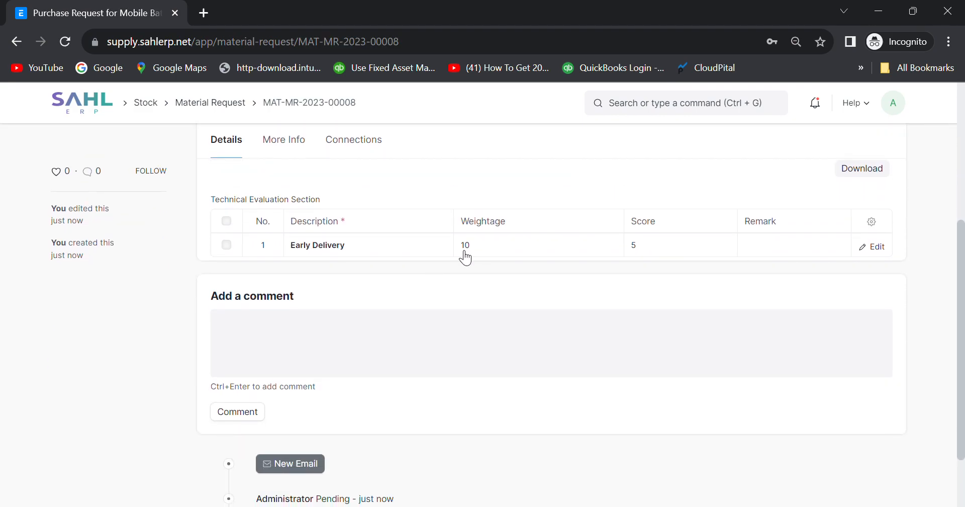
{"action": "scroll", "coordinate": [459, 250], "scroll_direction": "up", "scroll_amount": 1}
{"action": "scroll", "coordinate": [441, 346], "scroll_direction": "up", "scroll_amount": 1}
{"action": "scroll", "coordinate": [444, 350], "scroll_direction": "up", "scroll_amount": 2}
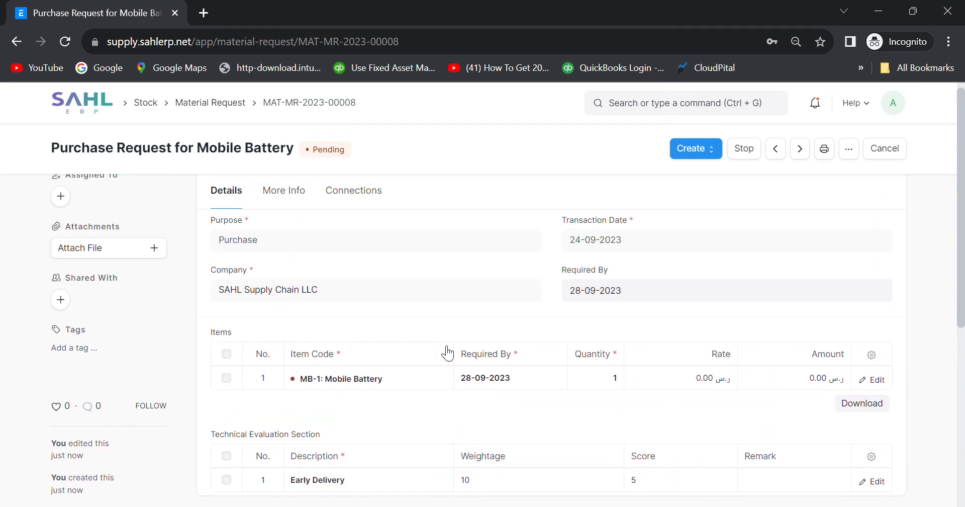
Inspect More Info's Status and Printing Details and the Connections tab, then return to the Material Request list.
{"action": "left_click", "coordinate": [285, 204]}
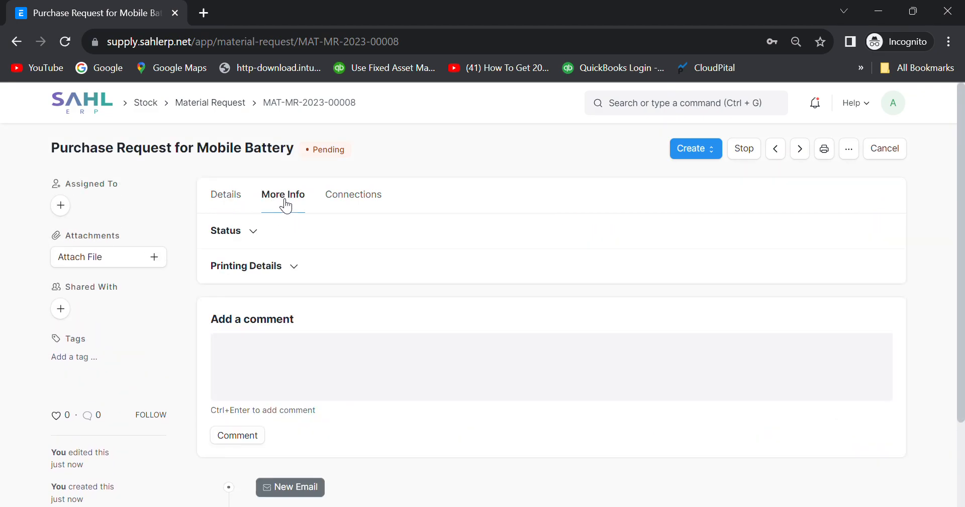
{"action": "left_click", "coordinate": [253, 234]}
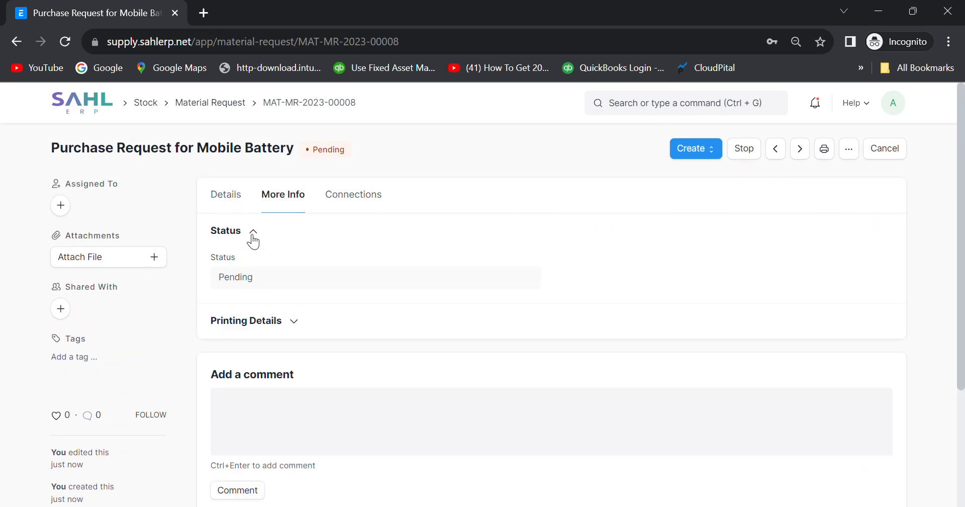
{"action": "left_click", "coordinate": [294, 322]}
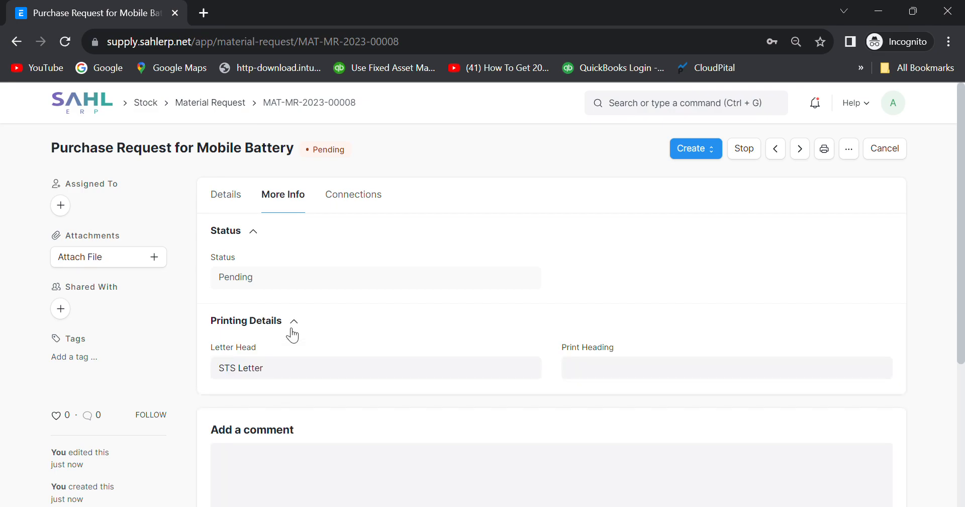
{"action": "left_click", "coordinate": [347, 197]}
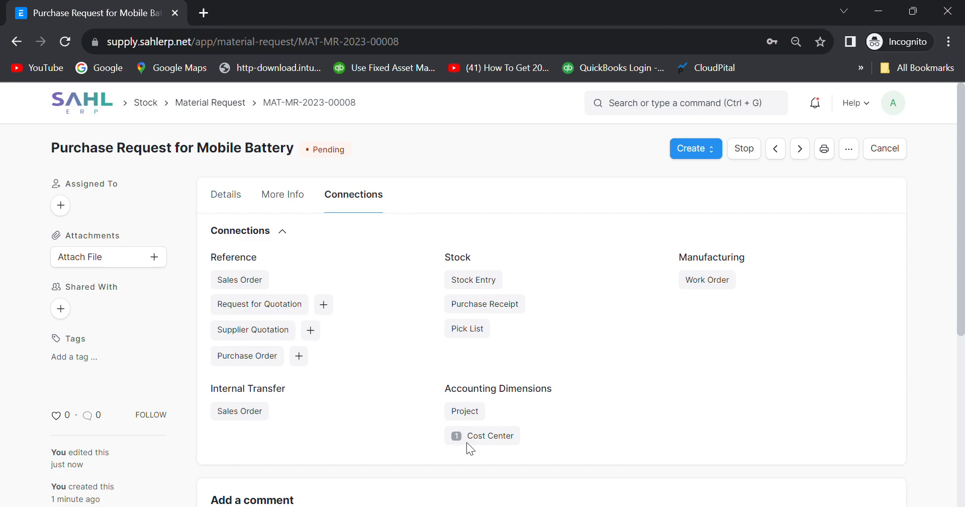
{"action": "scroll", "coordinate": [300, 341], "scroll_direction": "down", "scroll_amount": 1}
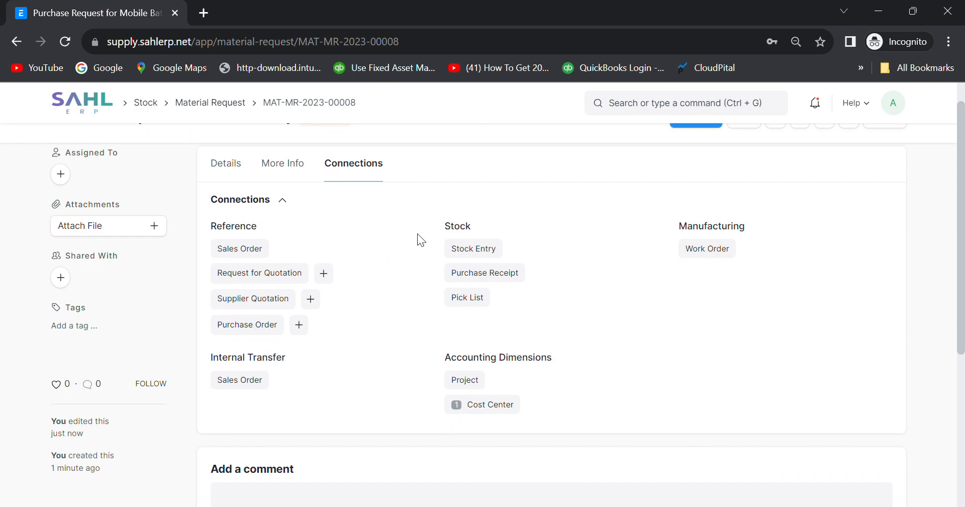
{"action": "scroll", "coordinate": [403, 236], "scroll_direction": "up", "scroll_amount": 1}
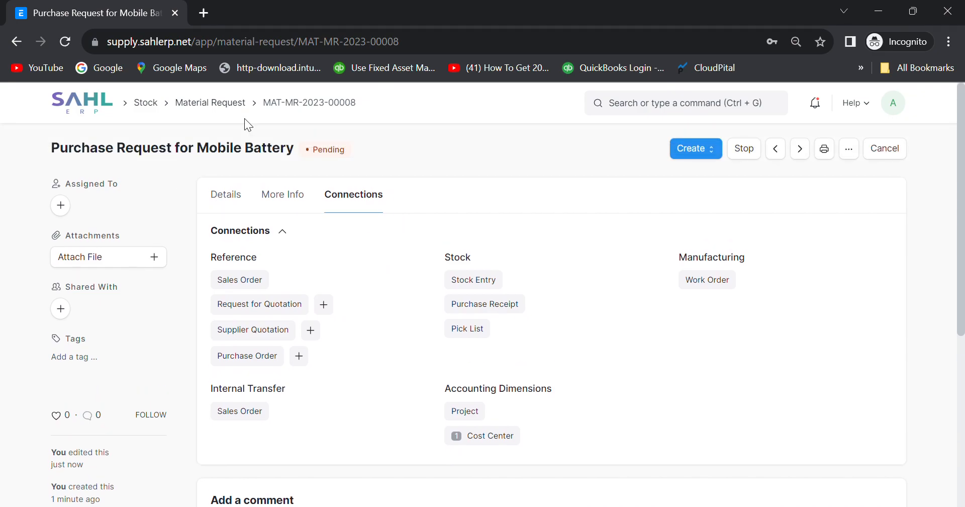
{"action": "left_click", "coordinate": [207, 104]}
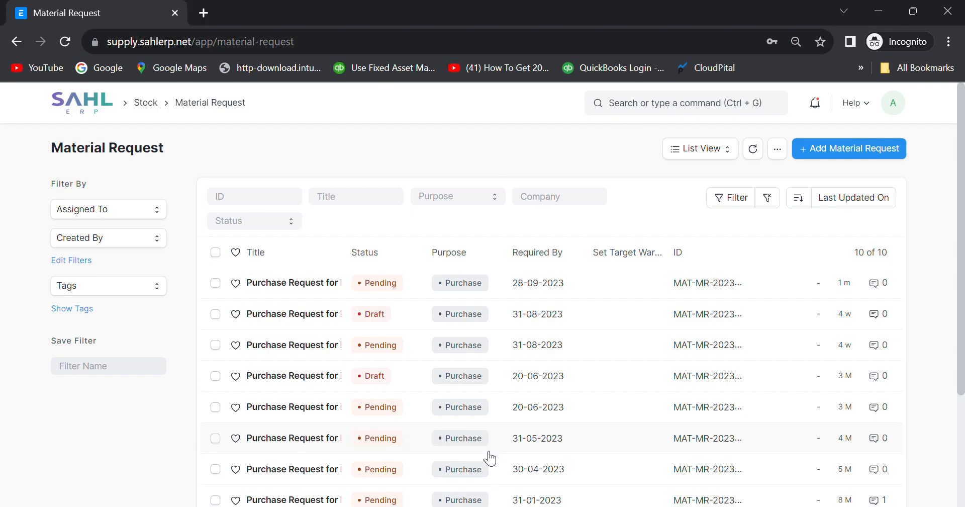
Create a Request for Quotation from the newest Purchase Request, carrying over item MB-1.
{"action": "left_click", "coordinate": [409, 282]}
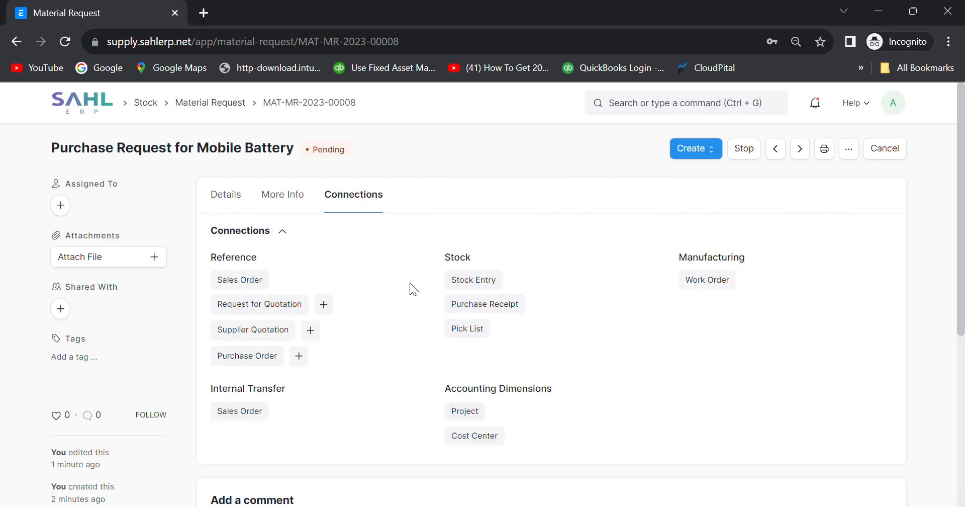
{"action": "left_click", "coordinate": [709, 159]}
{"action": "left_click", "coordinate": [699, 204]}
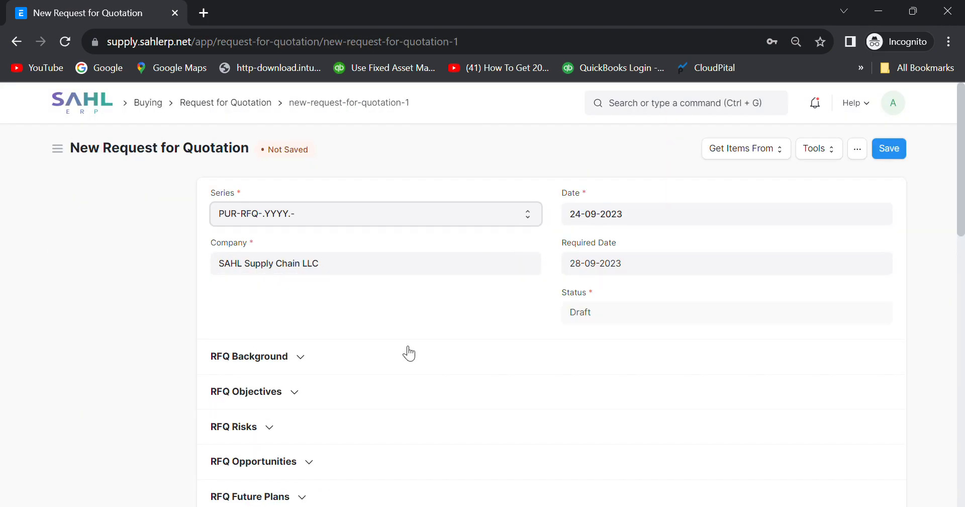
{"action": "scroll", "coordinate": [398, 332], "scroll_direction": "down", "scroll_amount": 1}
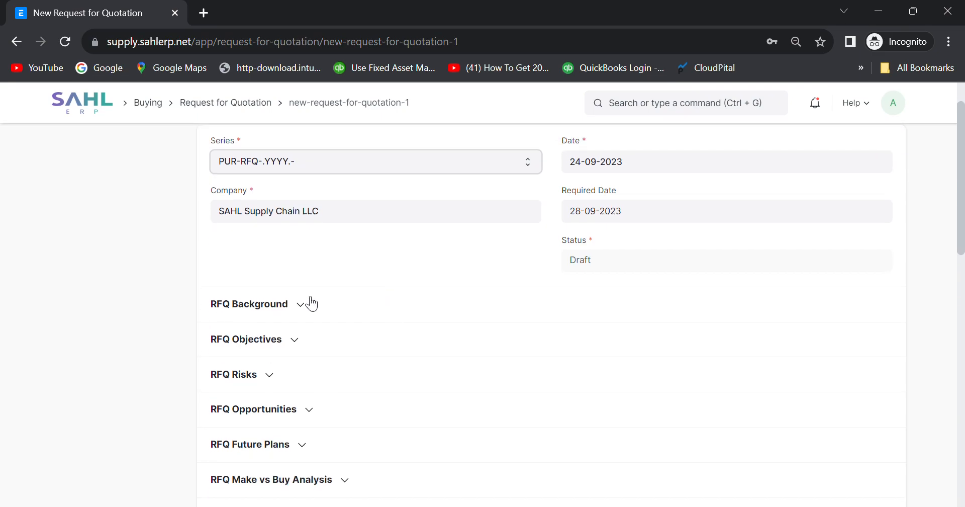
Expand and collapse each RFQ section, Background through Goto Market Strategy, down to Suppliers.
{"action": "left_click", "coordinate": [310, 307]}
{"action": "left_click", "coordinate": [311, 312]}
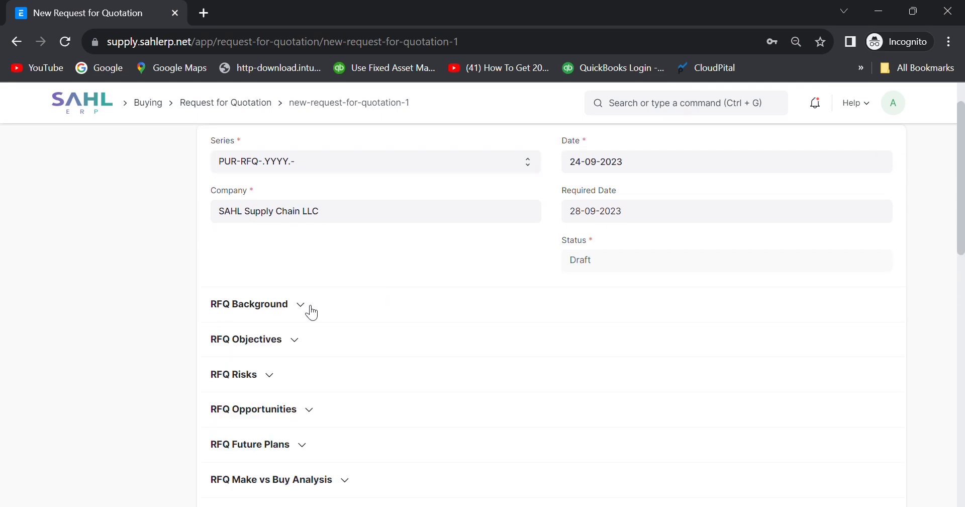
{"action": "left_click", "coordinate": [306, 342]}
{"action": "left_click", "coordinate": [307, 342]}
{"action": "left_click", "coordinate": [277, 374]}
{"action": "left_click", "coordinate": [277, 375]}
{"action": "scroll", "coordinate": [280, 380], "scroll_direction": "down", "scroll_amount": 1}
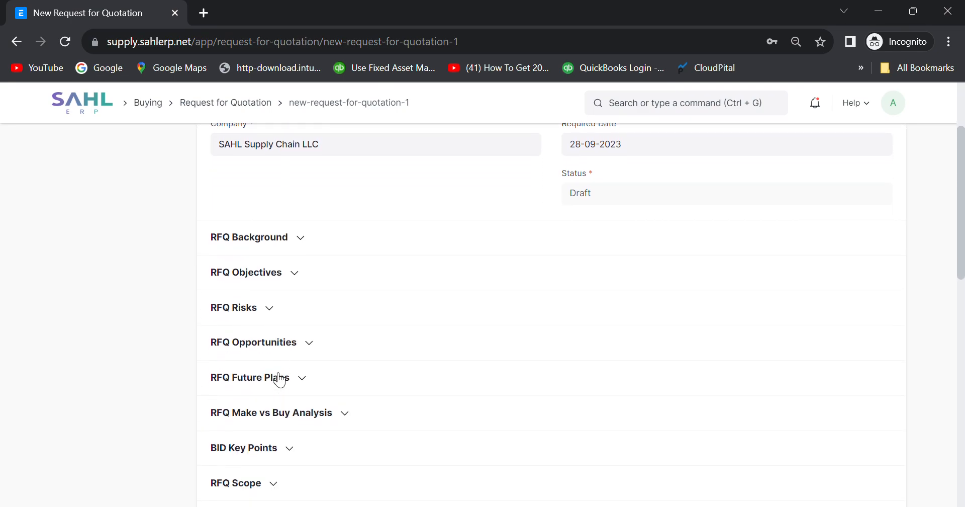
{"action": "left_click", "coordinate": [317, 348]}
{"action": "left_click", "coordinate": [317, 349]}
{"action": "left_click", "coordinate": [302, 377]}
{"action": "left_click", "coordinate": [301, 377]}
{"action": "scroll", "coordinate": [305, 381], "scroll_direction": "down", "scroll_amount": 1}
{"action": "left_click", "coordinate": [341, 347]}
{"action": "left_click", "coordinate": [342, 349]}
{"action": "scroll", "coordinate": [343, 351], "scroll_direction": "down", "scroll_amount": 1}
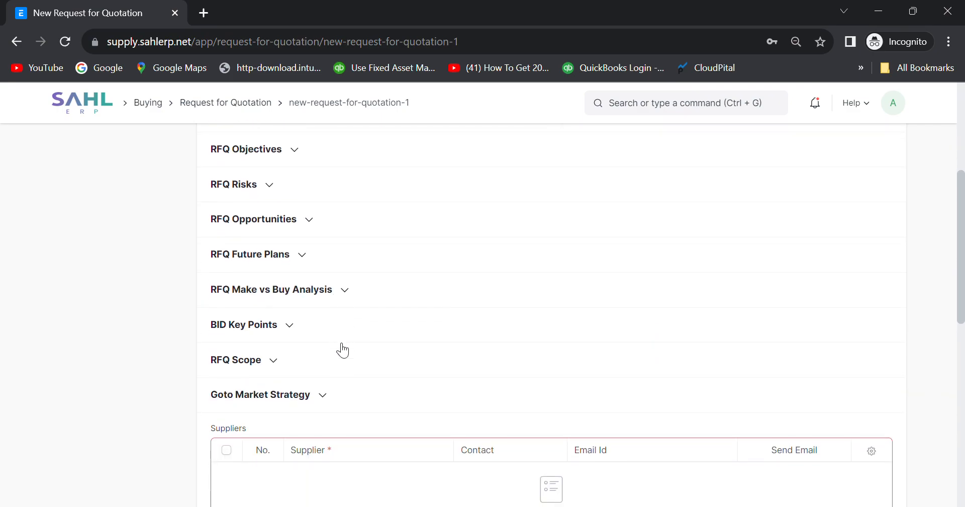
{"action": "left_click", "coordinate": [299, 328]}
{"action": "left_click", "coordinate": [300, 328]}
{"action": "left_click", "coordinate": [284, 369]}
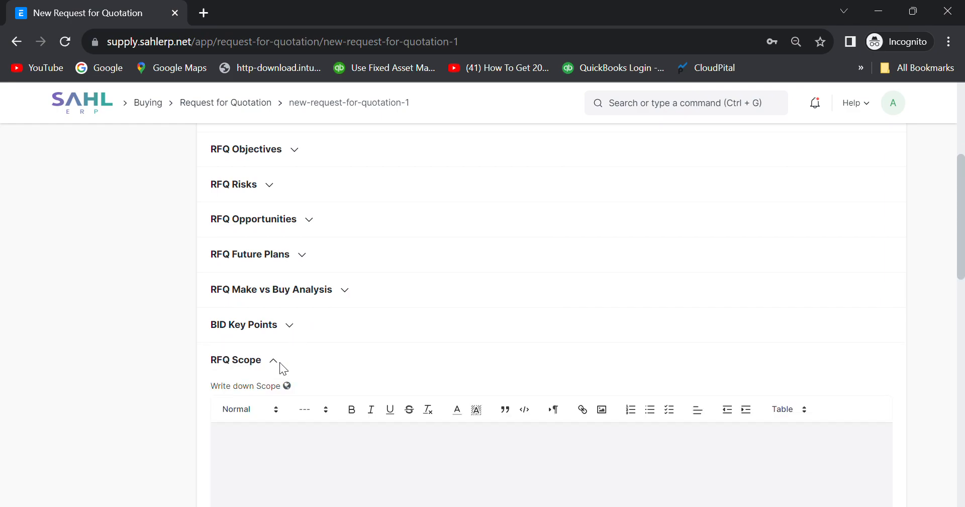
{"action": "left_click", "coordinate": [275, 362]}
{"action": "left_click", "coordinate": [326, 398]}
{"action": "left_click", "coordinate": [326, 398]}
{"action": "scroll", "coordinate": [439, 366], "scroll_direction": "down", "scroll_amount": 3}
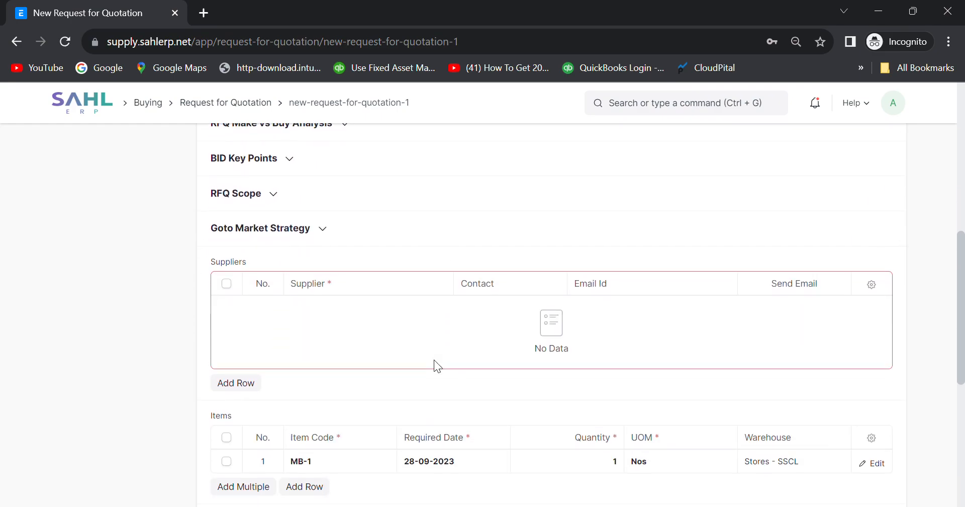
{"action": "scroll", "coordinate": [435, 362], "scroll_direction": "down", "scroll_amount": 2}
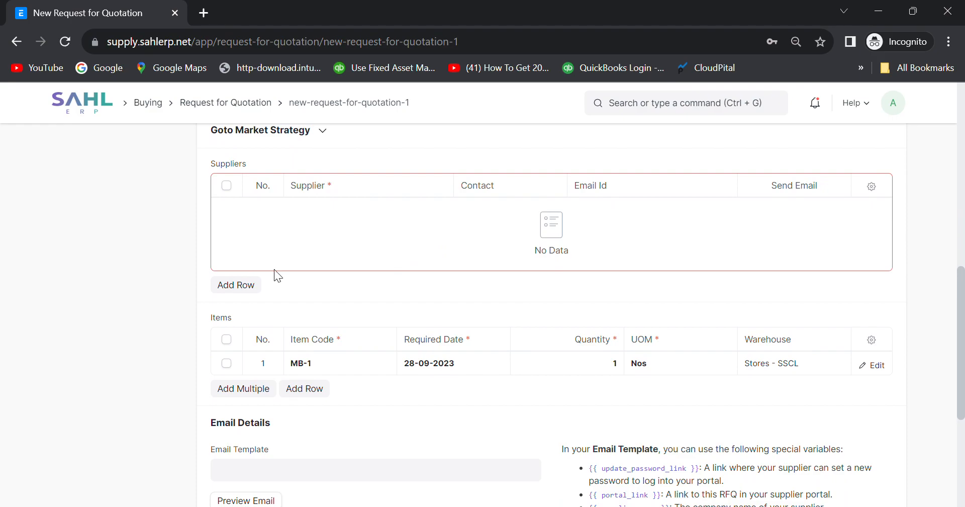
Add suppliers DAKEN LOGISTICS SERVICES EST and DP WORLD MIDDLE EAST LLC to the Suppliers table.
{"action": "left_click", "coordinate": [238, 283]}
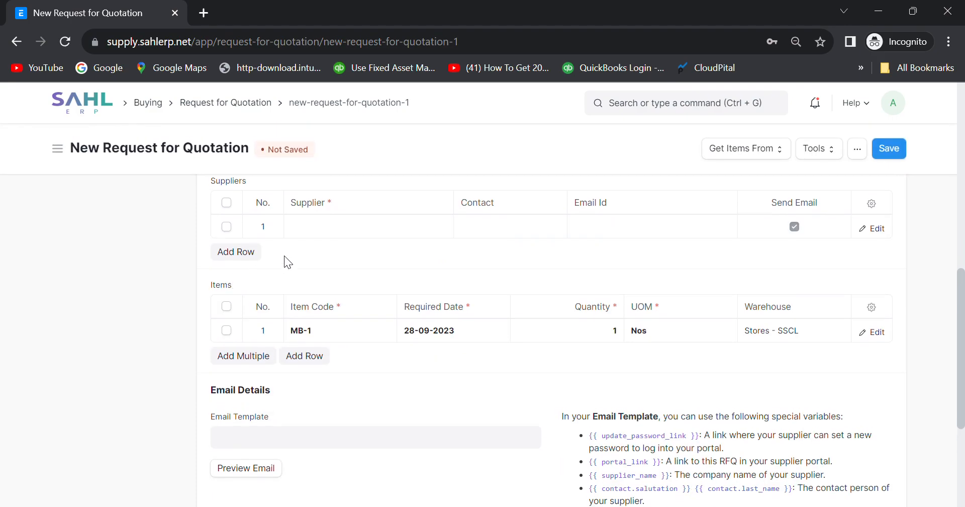
{"action": "left_click", "coordinate": [339, 229]}
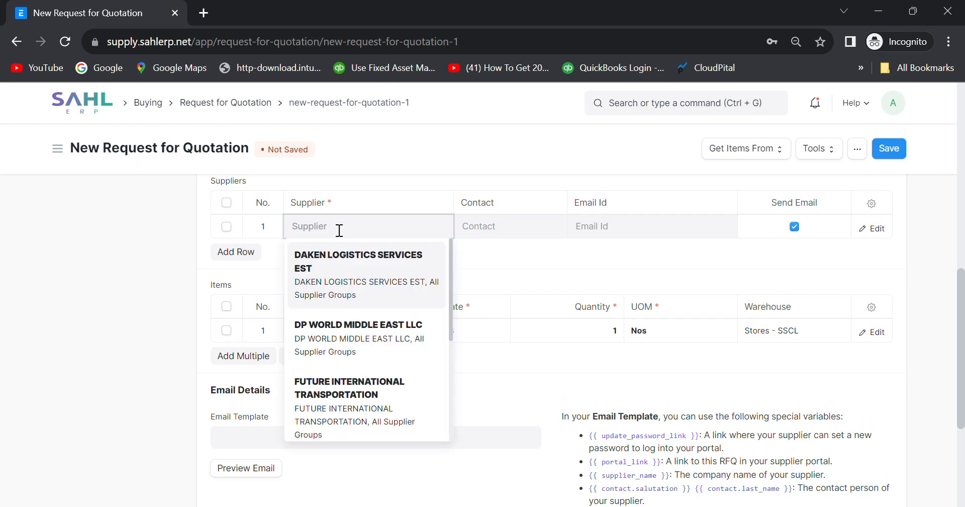
{"action": "left_click", "coordinate": [337, 278]}
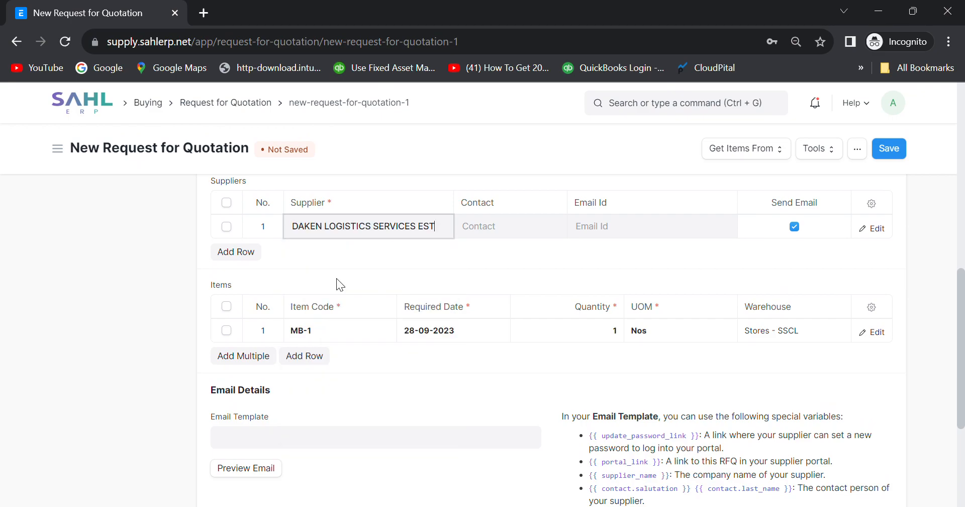
{"action": "left_click", "coordinate": [254, 253]}
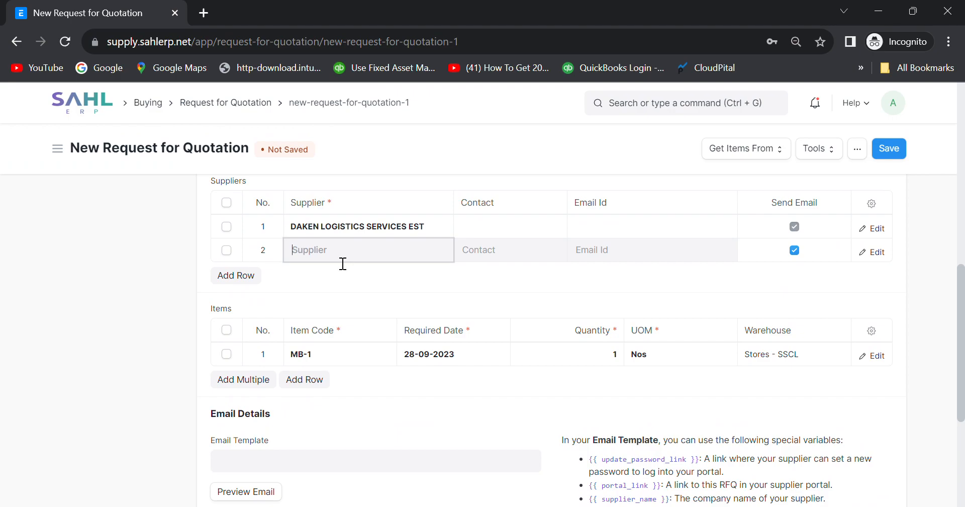
{"action": "left_click", "coordinate": [354, 349]}
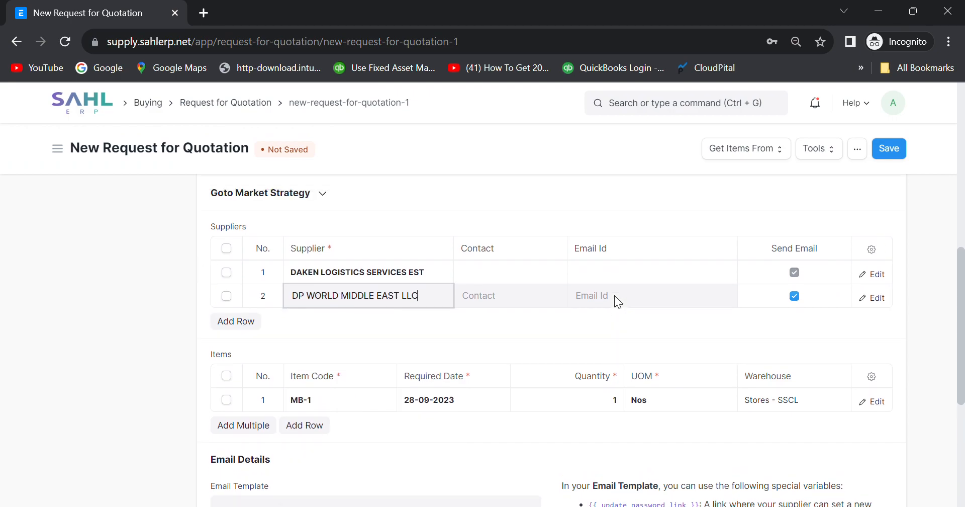
Expand the Terms and Conditions section and look over the quotation request form.
{"action": "scroll", "coordinate": [614, 299], "scroll_direction": "down", "scroll_amount": 2}
{"action": "scroll", "coordinate": [483, 288], "scroll_direction": "down", "scroll_amount": 4}
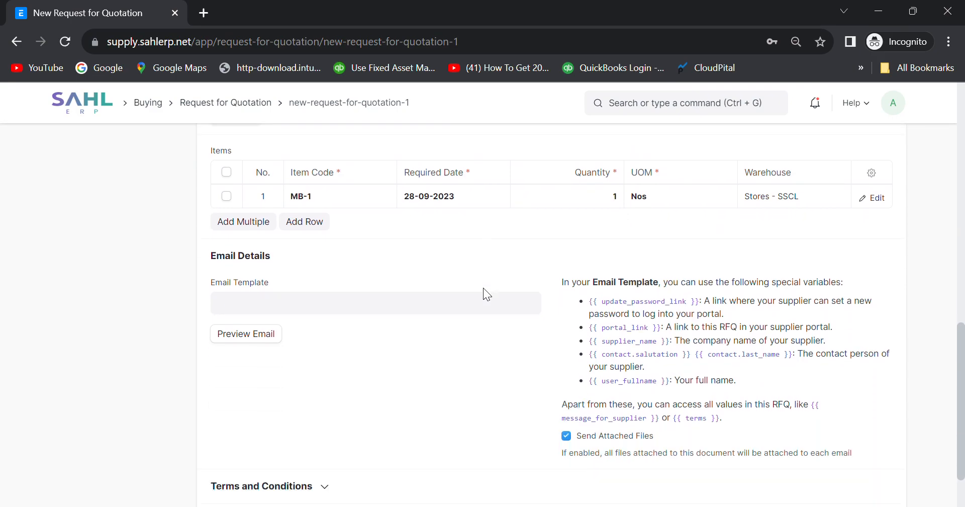
{"action": "scroll", "coordinate": [483, 288], "scroll_direction": "up", "scroll_amount": 1}
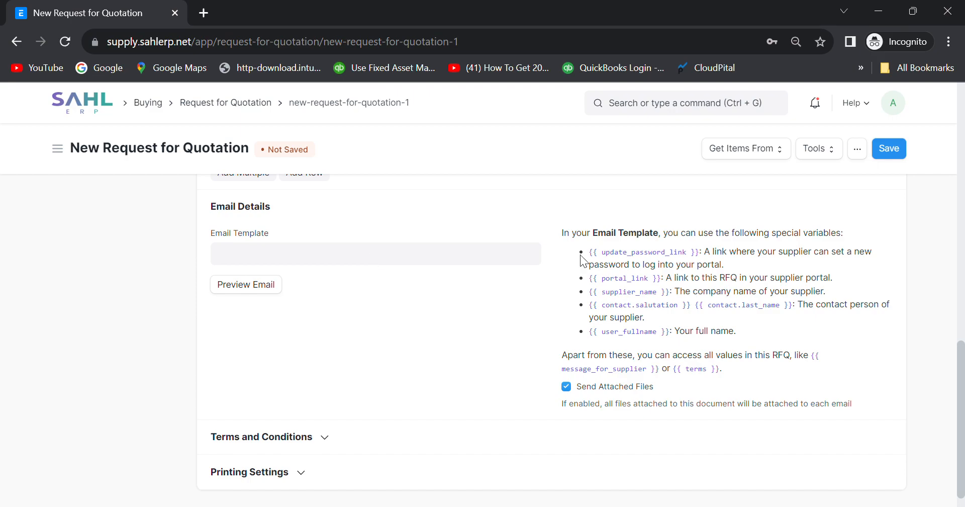
{"action": "left_click", "coordinate": [331, 441]}
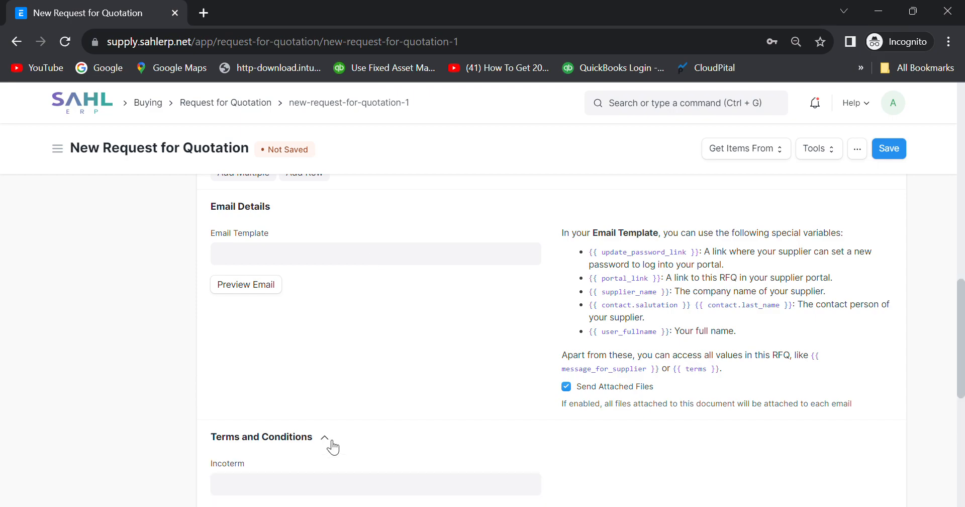
{"action": "scroll", "coordinate": [332, 447], "scroll_direction": "down", "scroll_amount": 10}
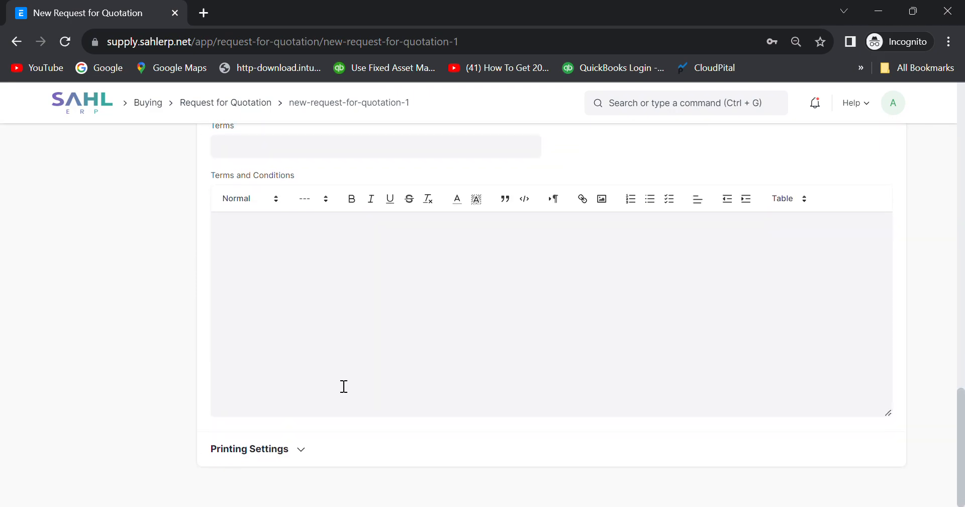
{"action": "scroll", "coordinate": [447, 383], "scroll_direction": "up", "scroll_amount": 15}
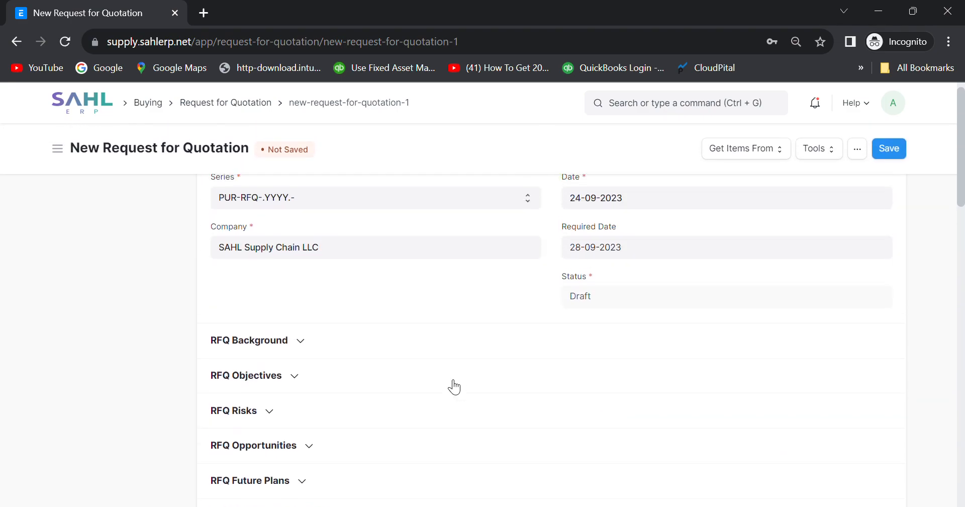
{"action": "scroll", "coordinate": [453, 381], "scroll_direction": "up", "scroll_amount": 1}
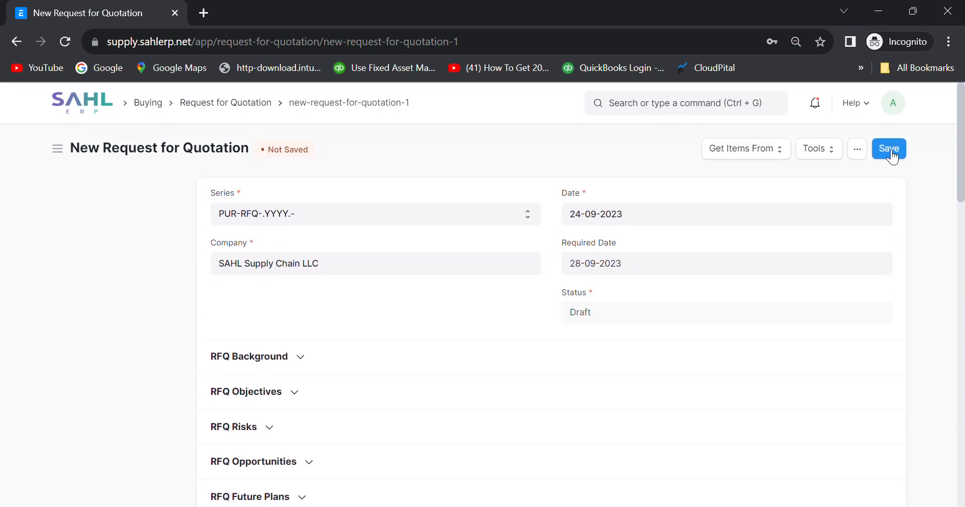
{"action": "scroll", "coordinate": [626, 318], "scroll_direction": "down", "scroll_amount": 7}
{"action": "scroll", "coordinate": [620, 312], "scroll_direction": "down", "scroll_amount": 1}
{"action": "scroll", "coordinate": [628, 336], "scroll_direction": "up", "scroll_amount": 10}
Save the RFQ and submit it with confirmation, producing PUR-RFQ-2023-00006.
{"action": "left_click", "coordinate": [781, 150]}
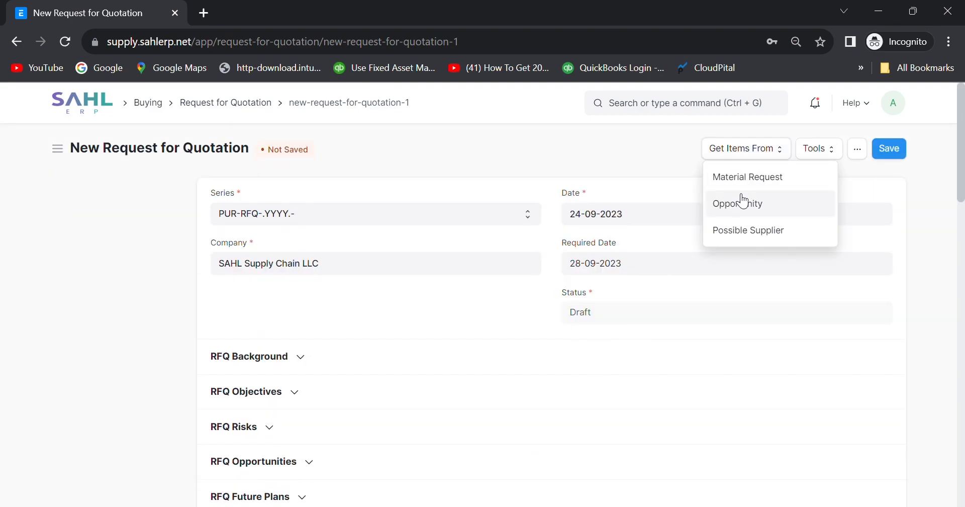
{"action": "left_click", "coordinate": [887, 150]}
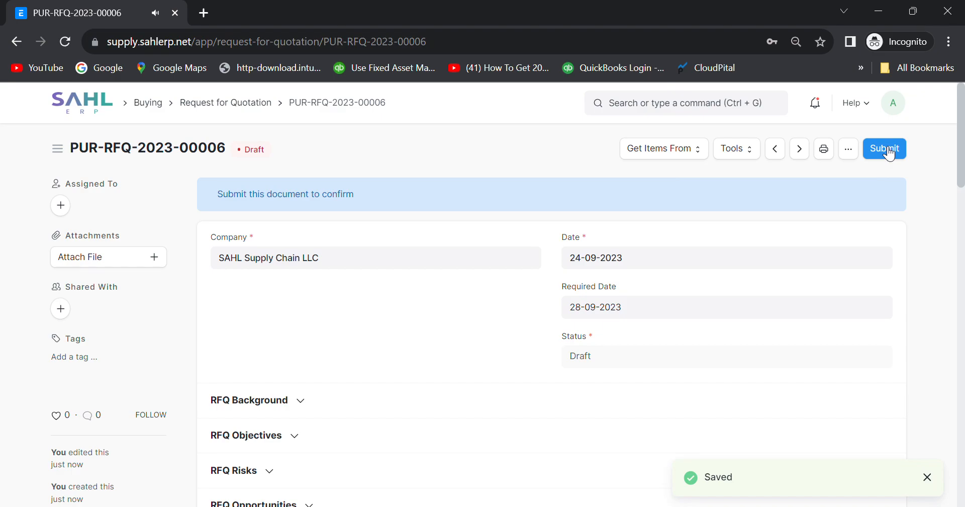
{"action": "left_click", "coordinate": [887, 149]}
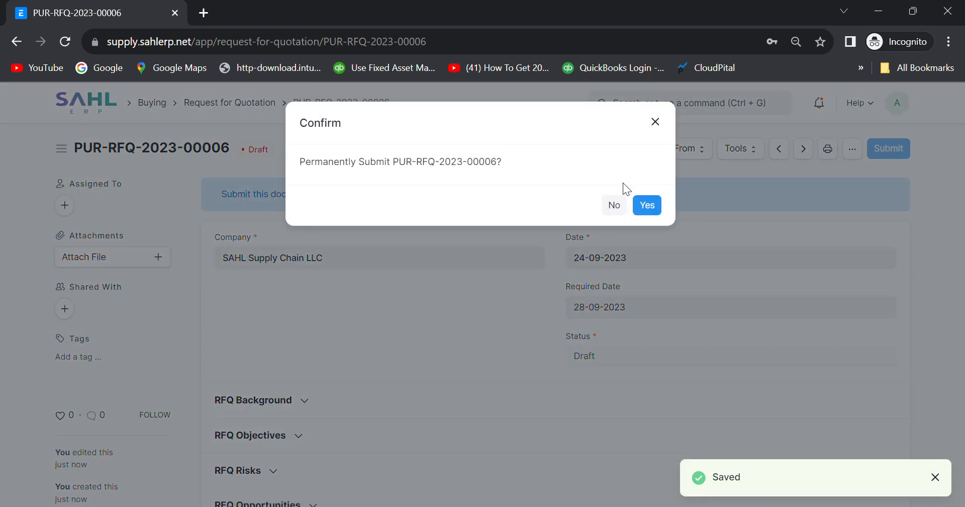
{"action": "left_click", "coordinate": [648, 206]}
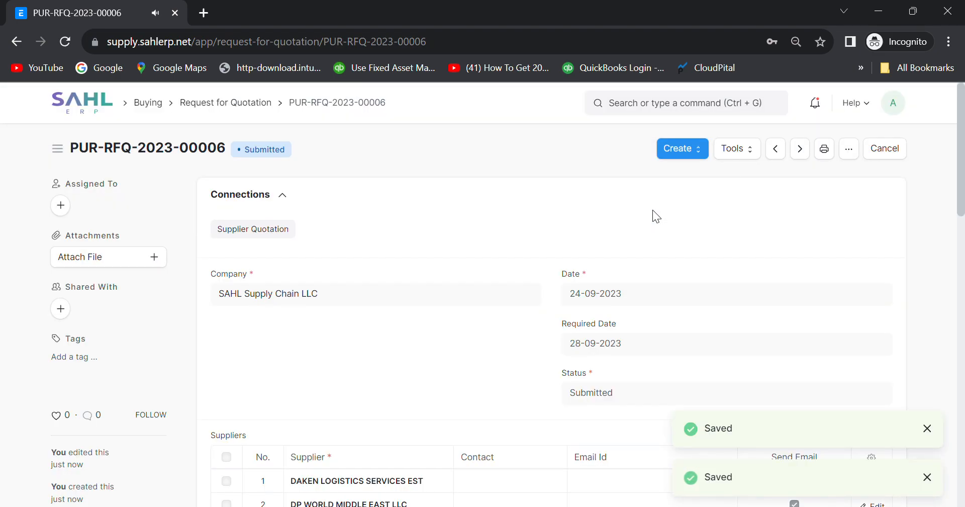
{"action": "left_click", "coordinate": [699, 150]}
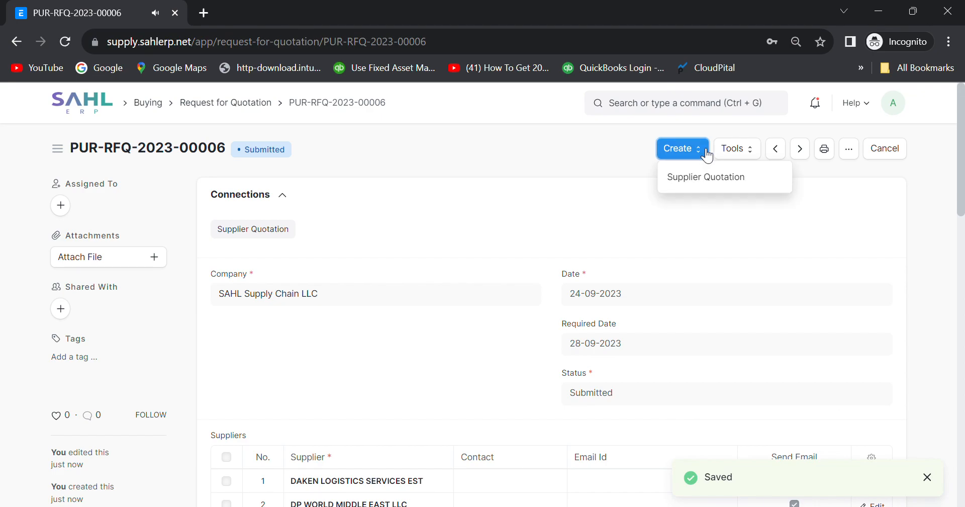
{"action": "left_click", "coordinate": [826, 149]}
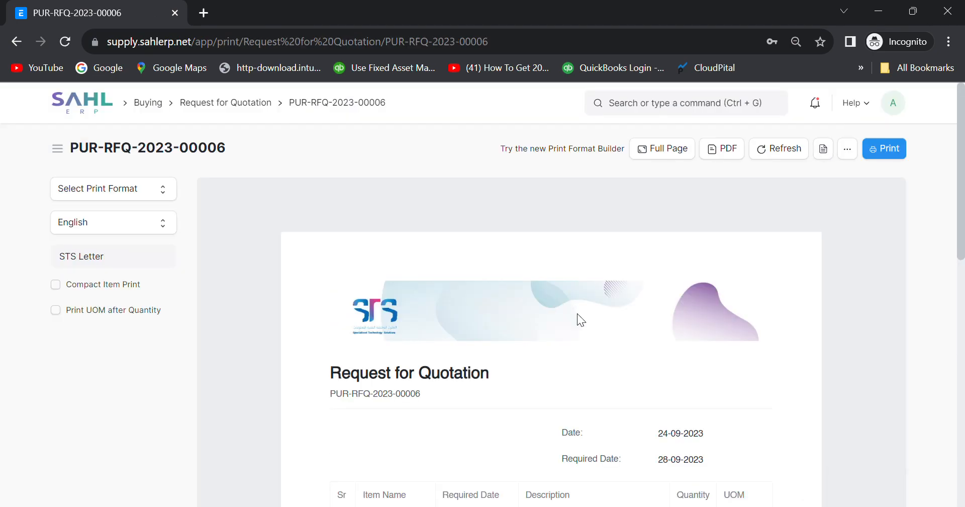
{"action": "scroll", "coordinate": [578, 315], "scroll_direction": "down", "scroll_amount": 4}
{"action": "scroll", "coordinate": [577, 313], "scroll_direction": "down", "scroll_amount": 5}
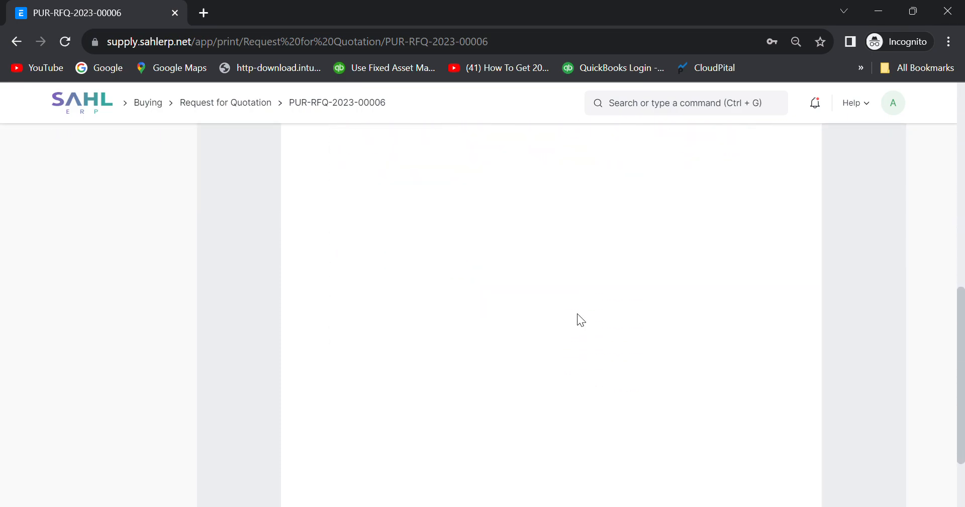
{"action": "scroll", "coordinate": [577, 313], "scroll_direction": "up", "scroll_amount": 9}
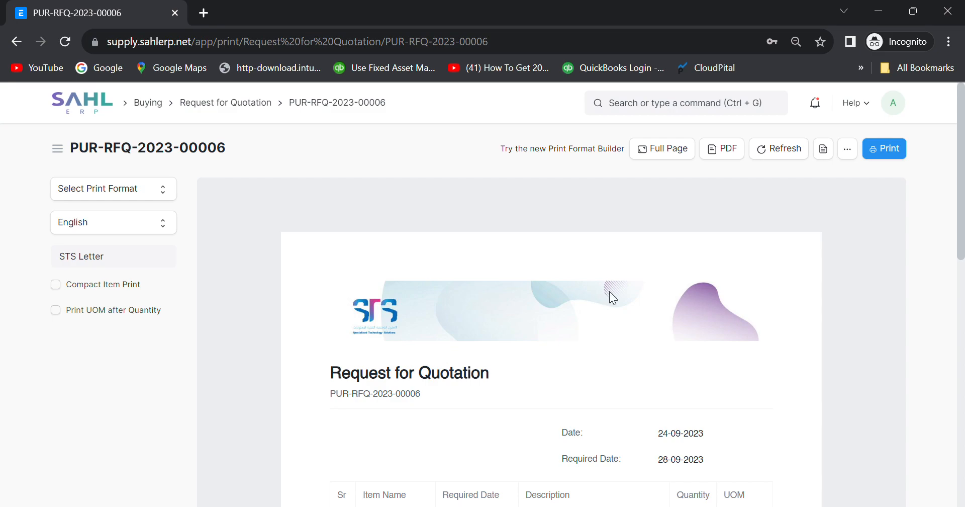
{"action": "left_click", "coordinate": [17, 41]}
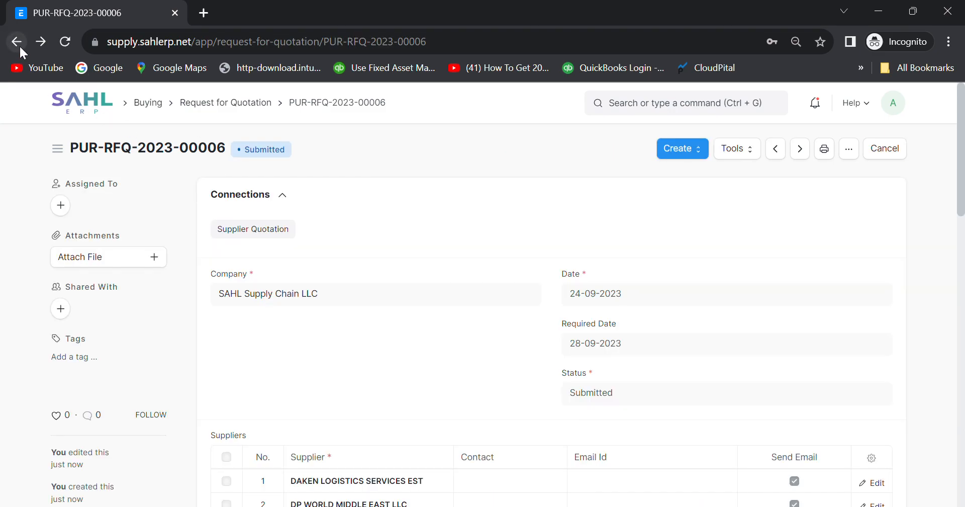
Return to material request MAT-MR-2023-00008's details and open its STS Letter print preview.
{"action": "left_click", "coordinate": [19, 45]}
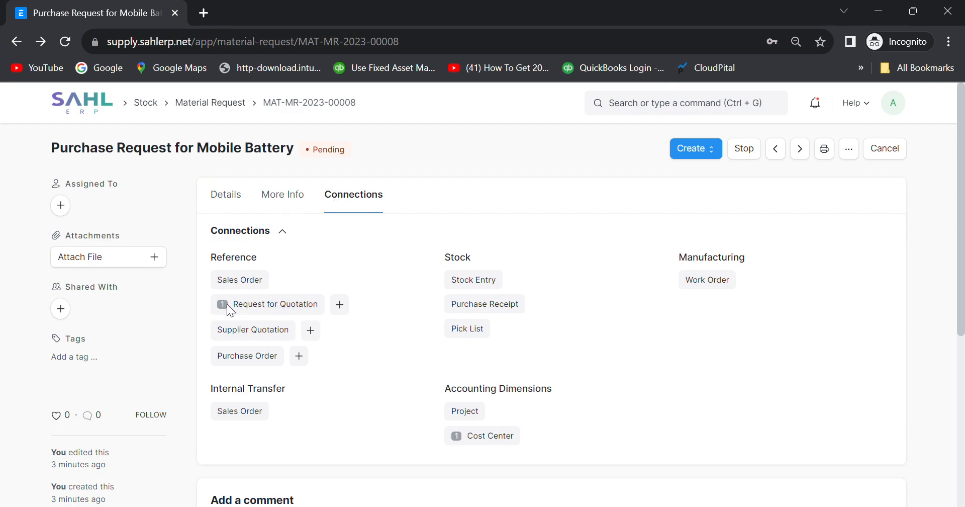
{"action": "left_click", "coordinate": [227, 195]}
{"action": "left_click", "coordinate": [825, 148]}
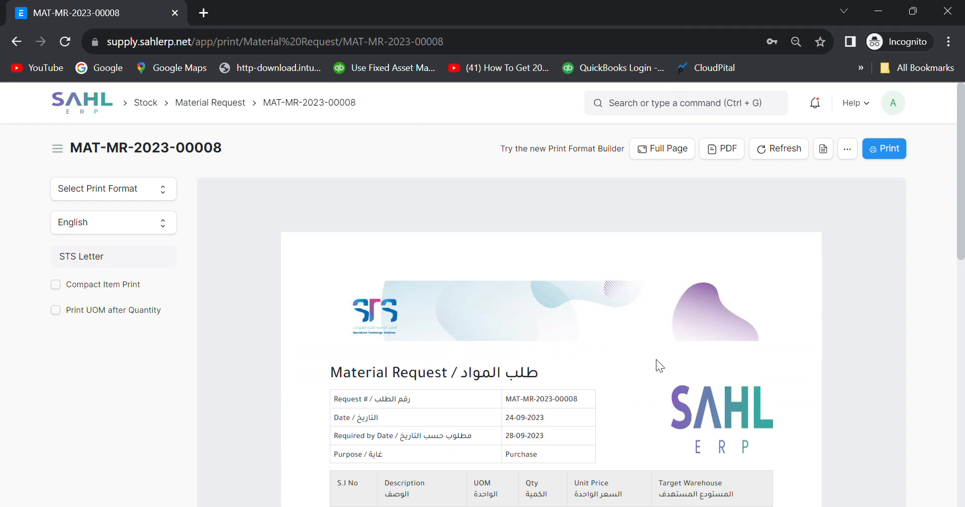
Scroll through the Mobile Battery request's print preview, then return to the MAT-MR-2023-00008 form.
{"action": "scroll", "coordinate": [656, 359], "scroll_direction": "down", "scroll_amount": 4}
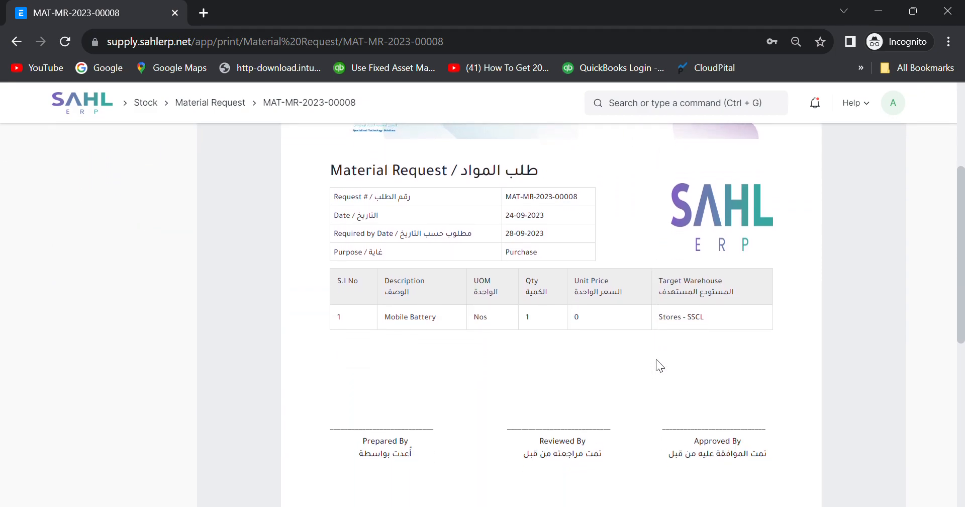
{"action": "scroll", "coordinate": [616, 308], "scroll_direction": "up", "scroll_amount": 1}
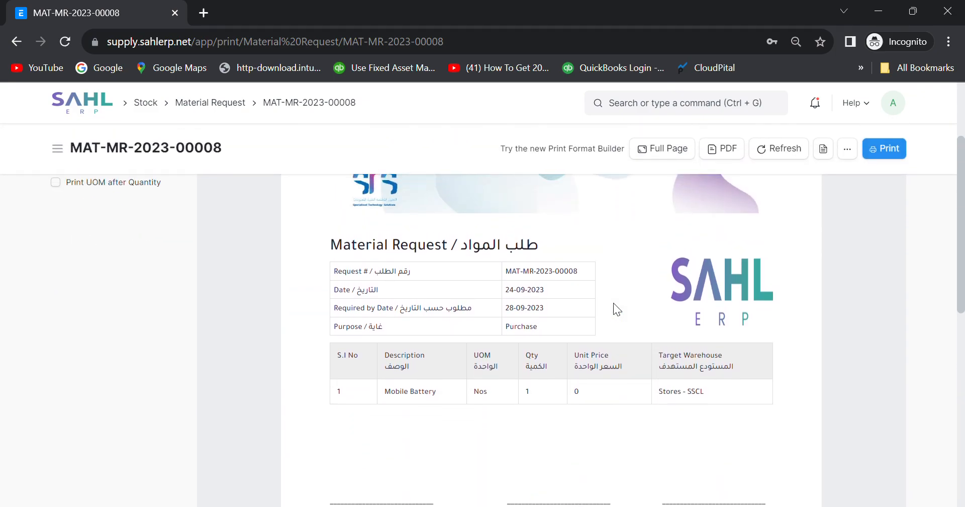
{"action": "scroll", "coordinate": [613, 303], "scroll_direction": "down", "scroll_amount": 2}
{"action": "scroll", "coordinate": [614, 304], "scroll_direction": "down", "scroll_amount": 2}
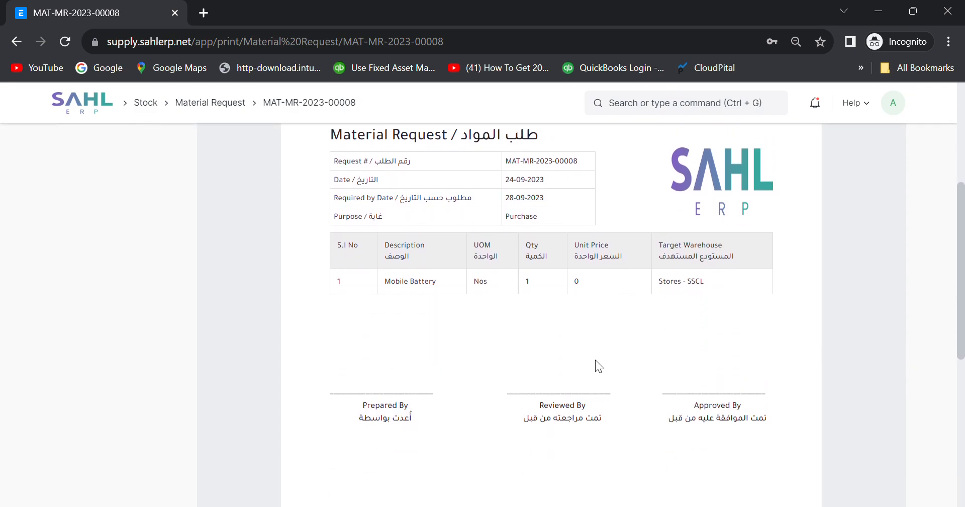
{"action": "scroll", "coordinate": [595, 360], "scroll_direction": "down", "scroll_amount": 3}
{"action": "scroll", "coordinate": [613, 292], "scroll_direction": "up", "scroll_amount": 1}
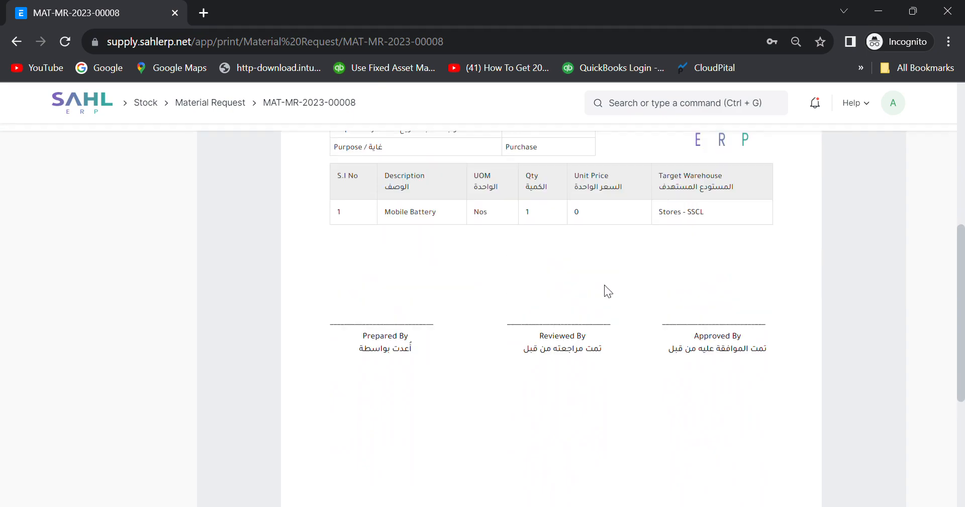
{"action": "scroll", "coordinate": [612, 293], "scroll_direction": "up", "scroll_amount": 7}
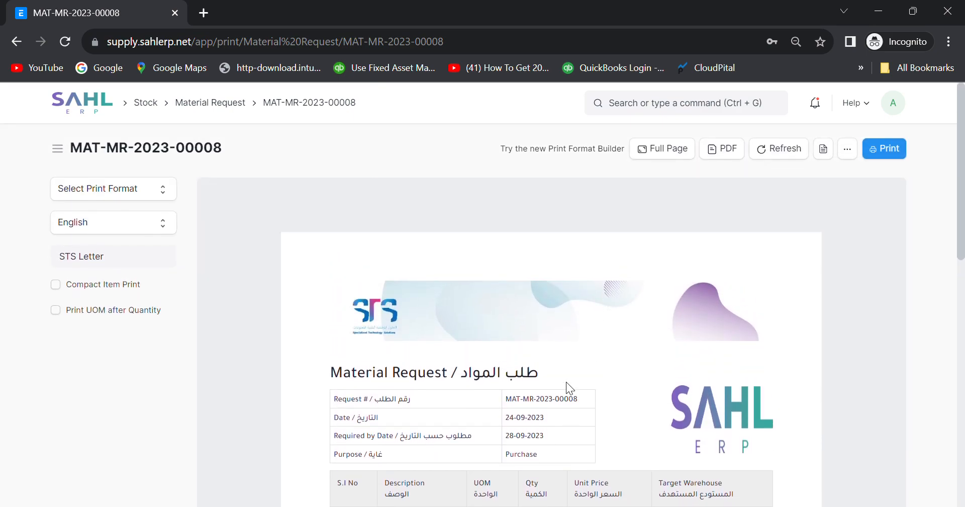
{"action": "left_click", "coordinate": [277, 103]}
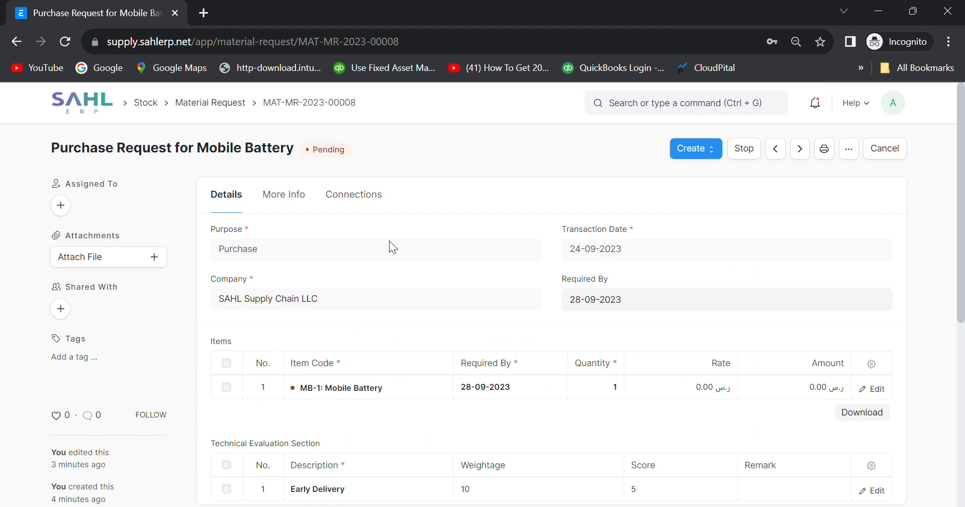
From Buying, filter Requests for Quotation to 24-09-2023 and open PUR-RFQ-2023-00006.
{"action": "left_click", "coordinate": [218, 105]}
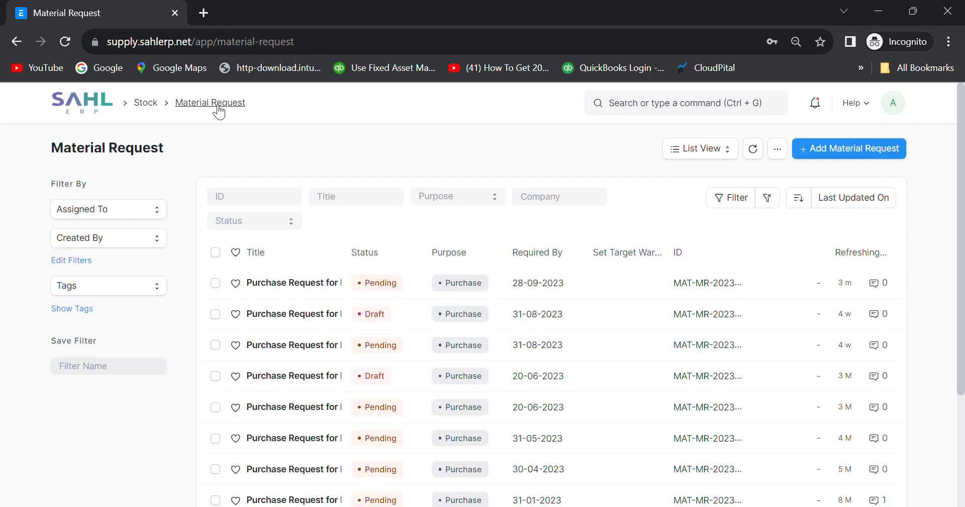
{"action": "left_click", "coordinate": [112, 104]}
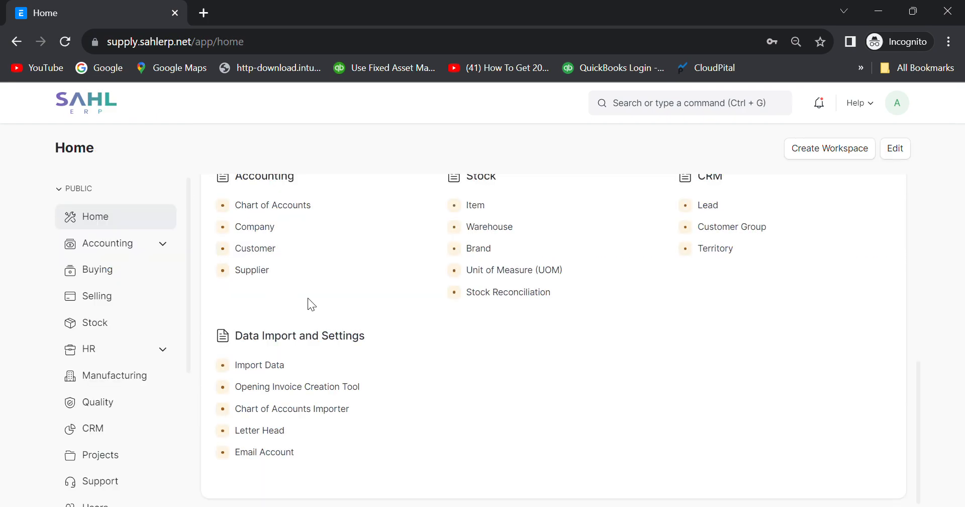
{"action": "left_click", "coordinate": [108, 271]}
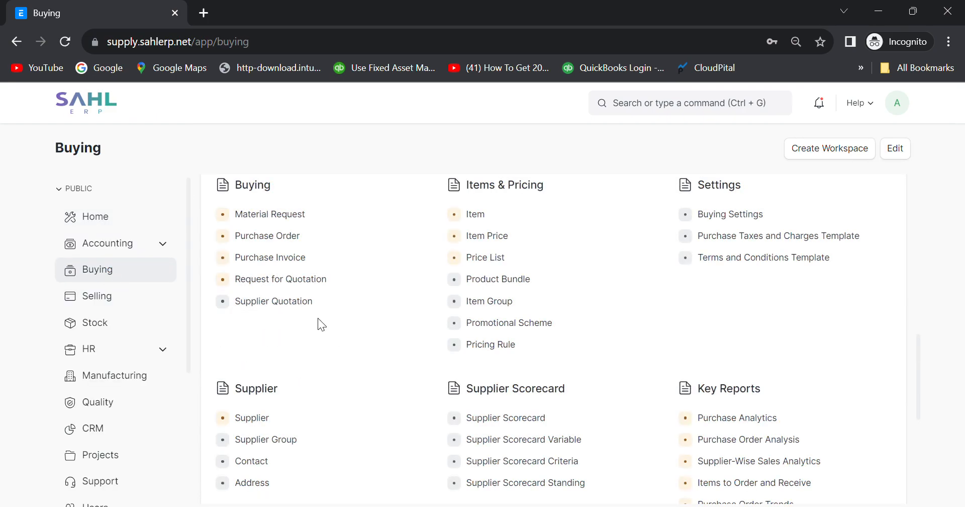
{"action": "left_click", "coordinate": [263, 288]}
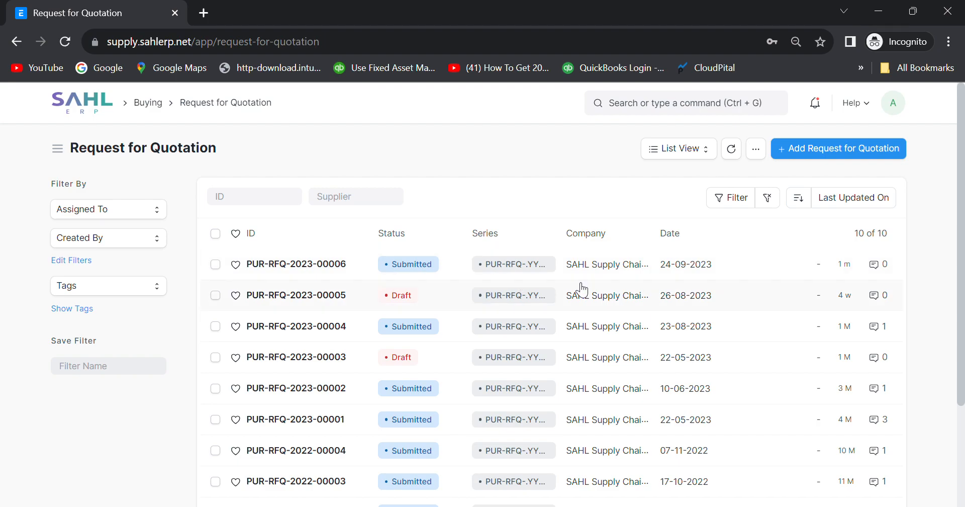
{"action": "left_click", "coordinate": [688, 267]}
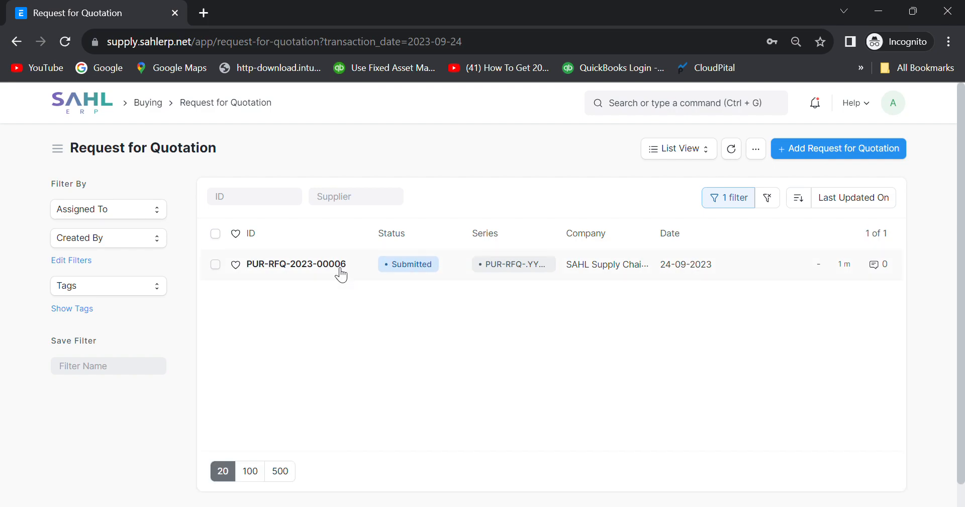
{"action": "left_click", "coordinate": [311, 263]}
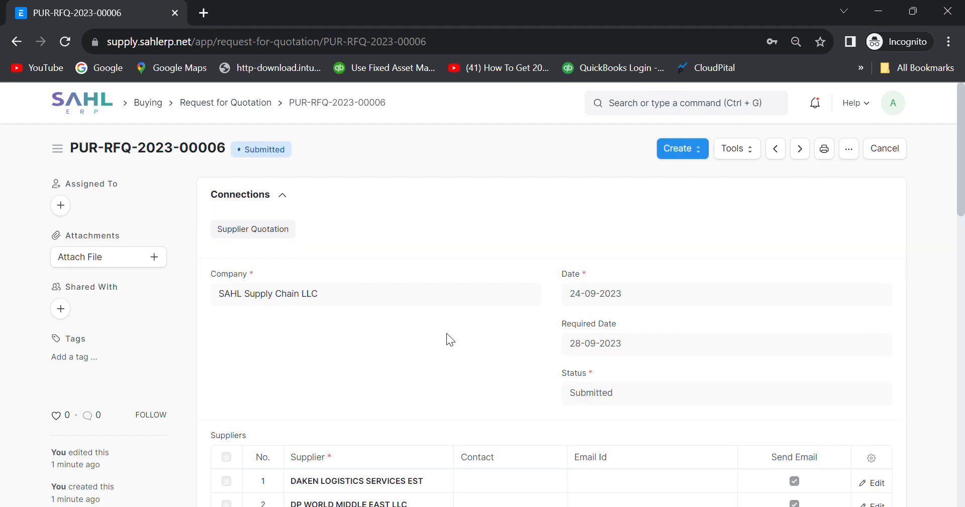
{"action": "scroll", "coordinate": [447, 333], "scroll_direction": "down", "scroll_amount": 5}
{"action": "scroll", "coordinate": [453, 340], "scroll_direction": "down", "scroll_amount": 2}
{"action": "scroll", "coordinate": [449, 338], "scroll_direction": "up", "scroll_amount": 8}
Start a supplier quotation from the RFQ for supplier DAKEN LOGISTICS SERVICES EST.
{"action": "left_click", "coordinate": [702, 153]}
{"action": "left_click", "coordinate": [693, 179]}
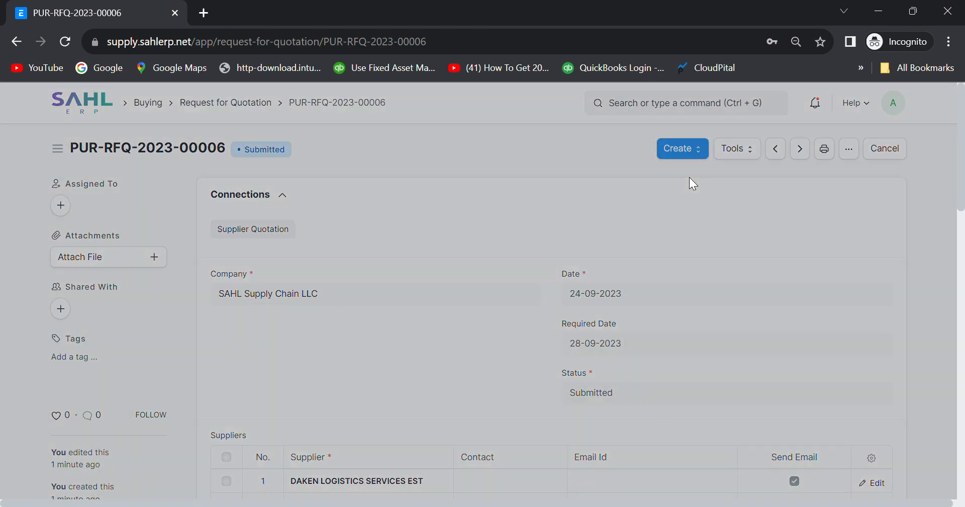
{"action": "left_click", "coordinate": [408, 190]}
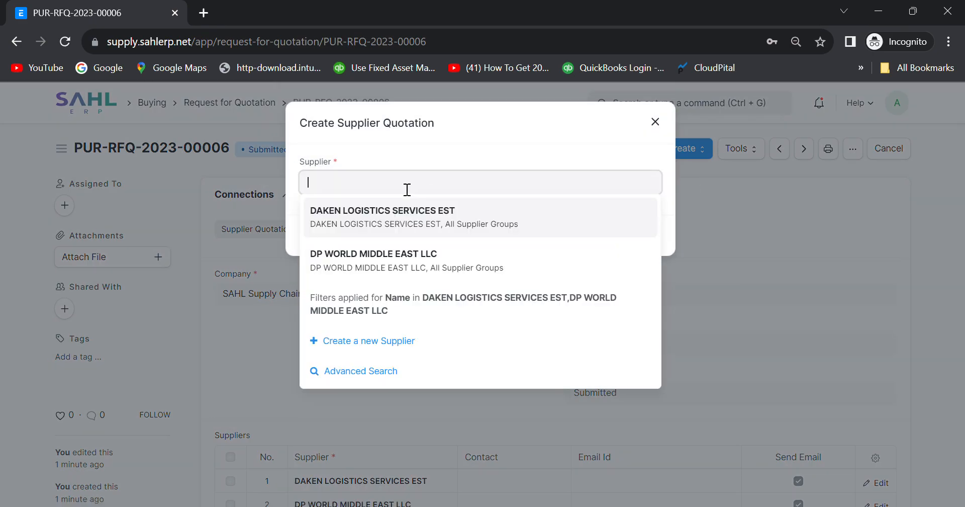
{"action": "left_click", "coordinate": [375, 219]}
{"action": "left_click", "coordinate": [639, 236]}
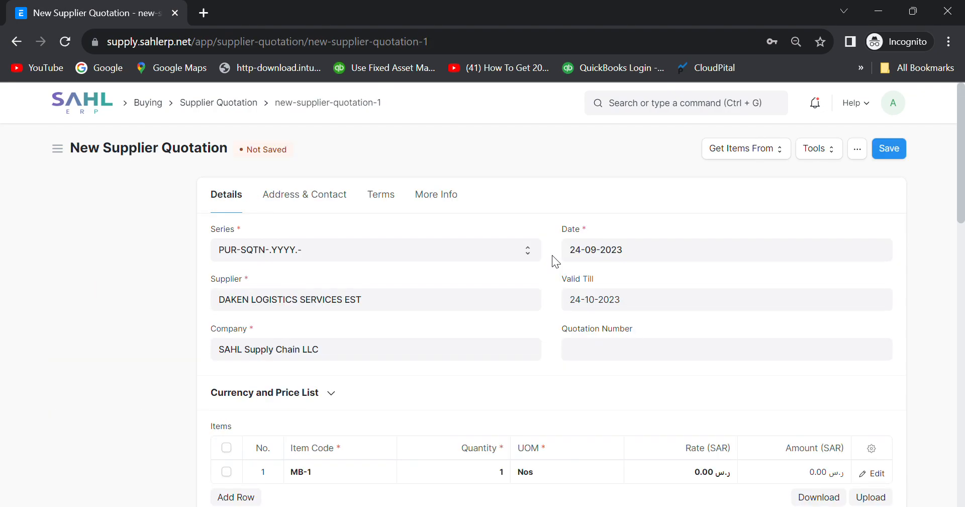
Price item MB-1 at 100 and enter quotation number QT1001.
{"action": "scroll", "coordinate": [552, 255], "scroll_direction": "down", "scroll_amount": 5}
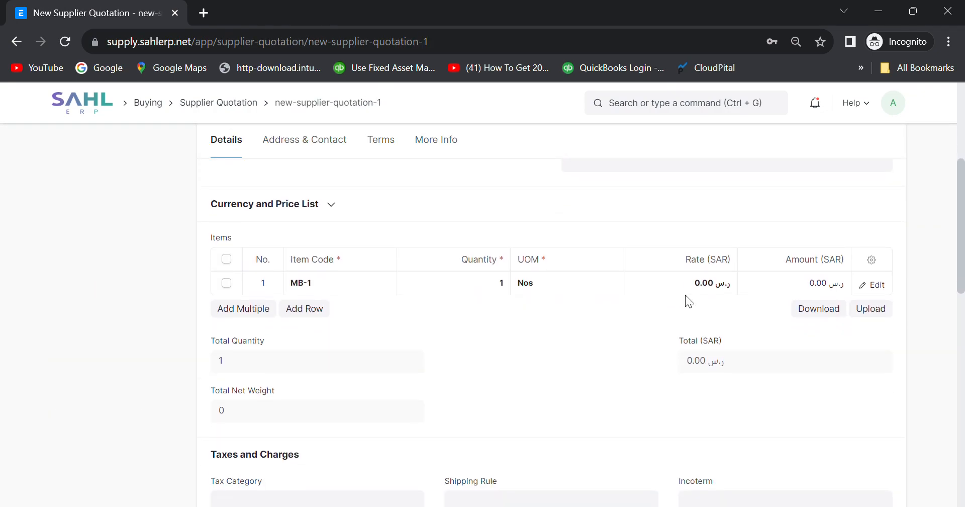
{"action": "left_click", "coordinate": [689, 289]}
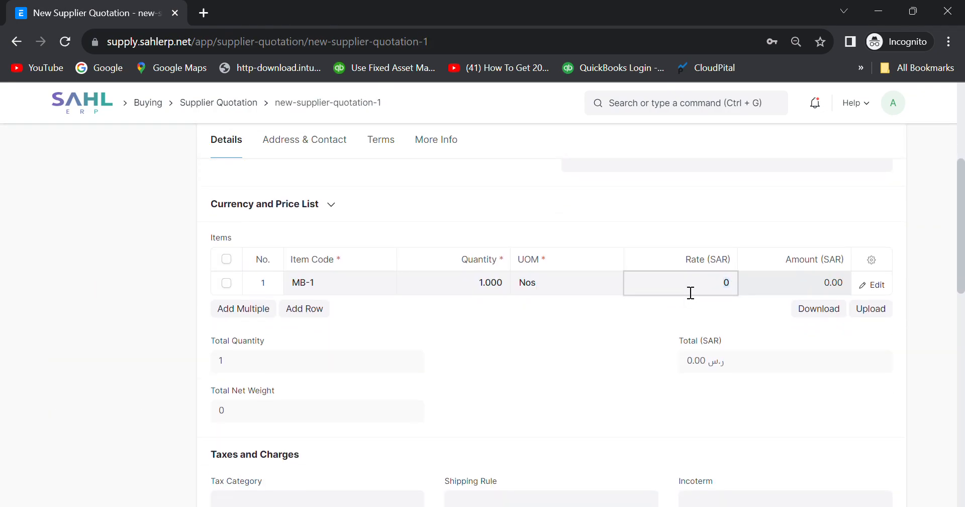
{"action": "type", "text": "100"}
{"action": "key", "text": "Tab"}
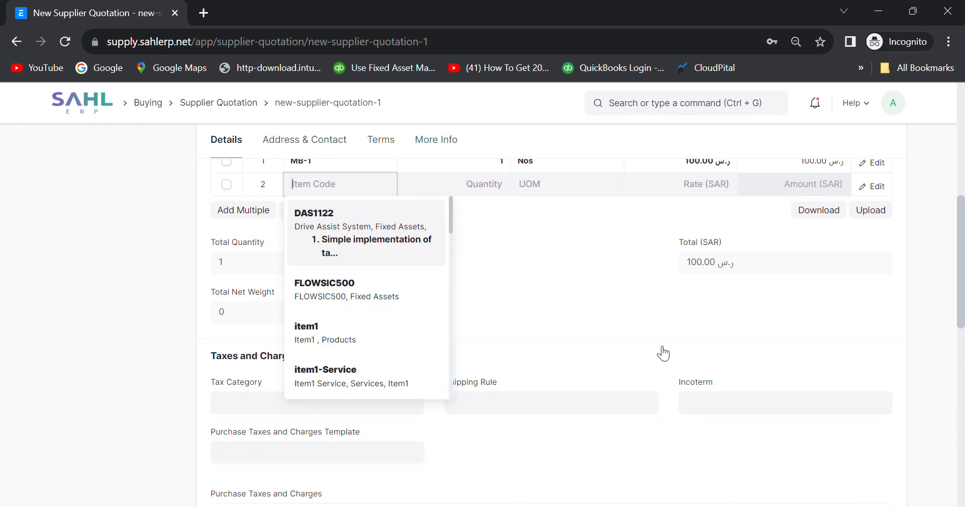
{"action": "scroll", "coordinate": [663, 353], "scroll_direction": "down", "scroll_amount": 5}
{"action": "scroll", "coordinate": [664, 353], "scroll_direction": "up", "scroll_amount": 12}
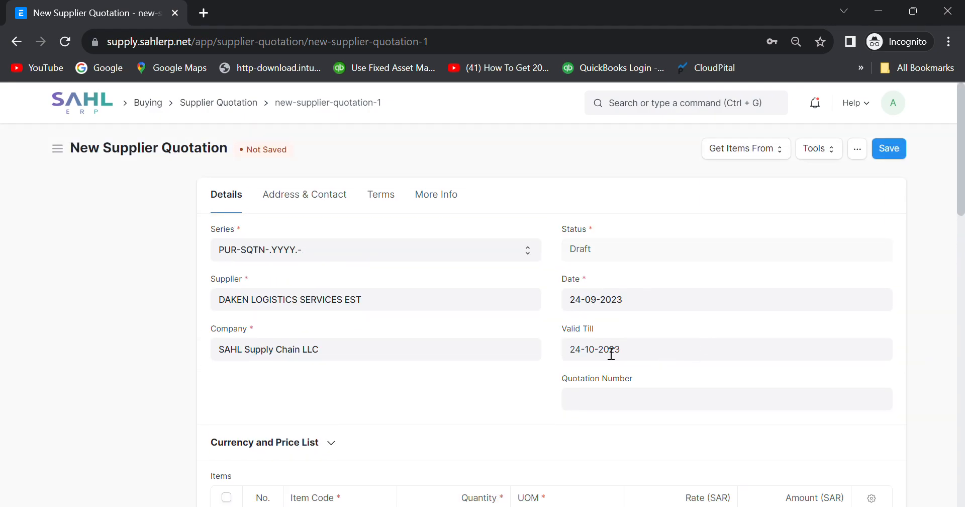
{"action": "left_click", "coordinate": [633, 405]}
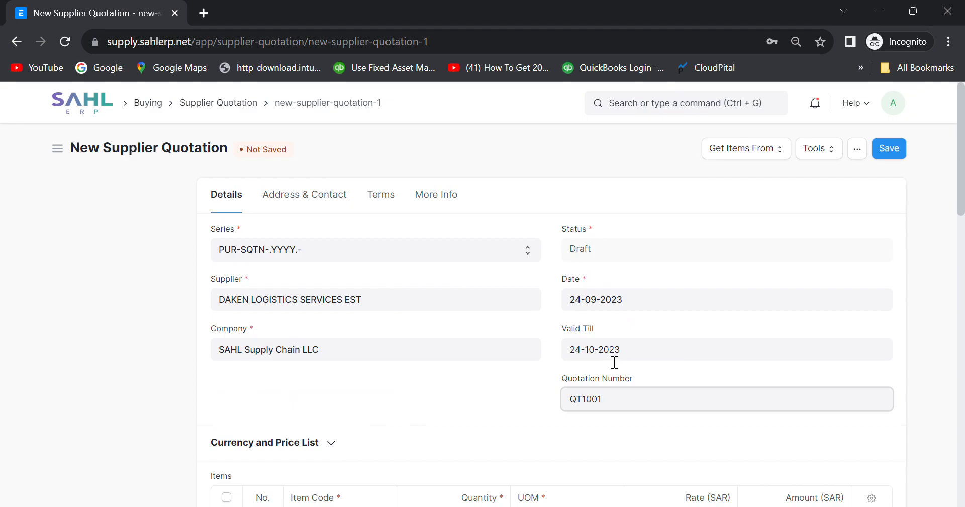
Save and submit the DAKEN supplier quotation, confirming the submission.
{"action": "left_click", "coordinate": [889, 149]}
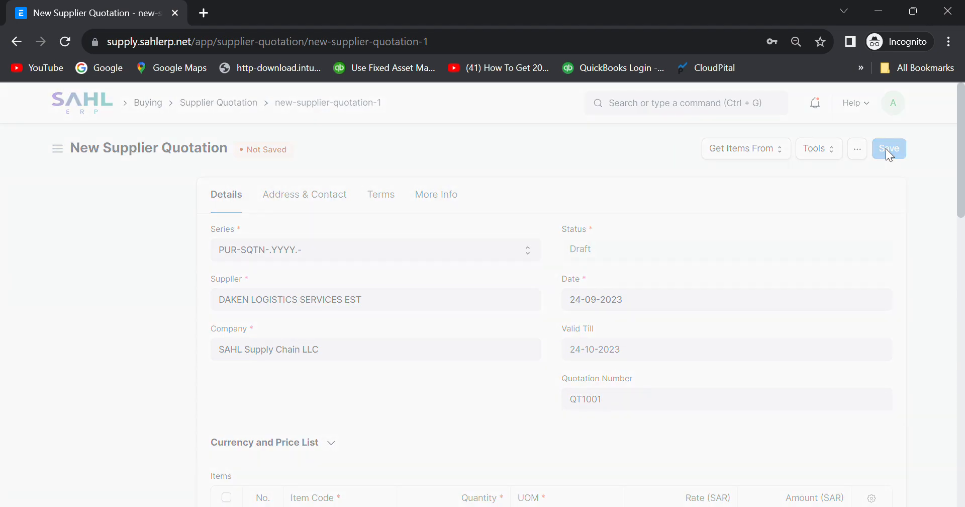
{"action": "left_click", "coordinate": [889, 150]}
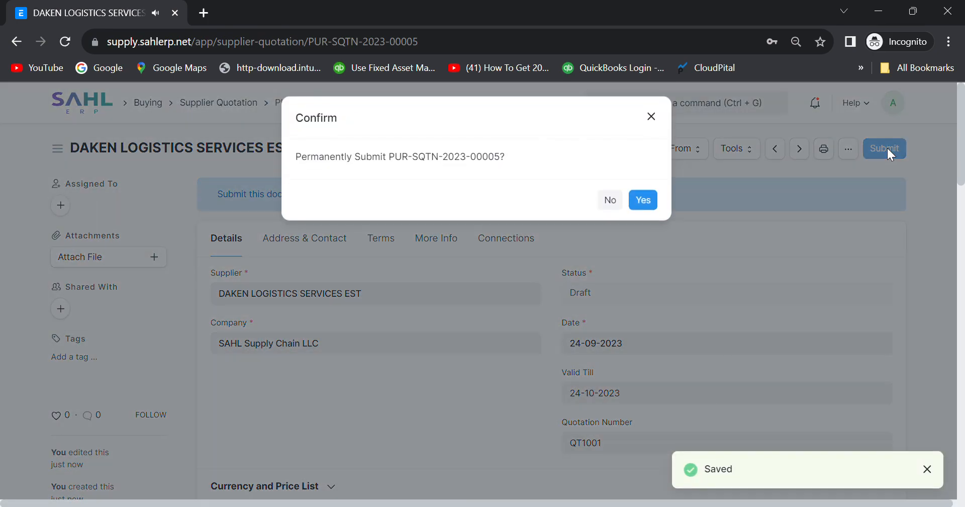
{"action": "left_click", "coordinate": [647, 205]}
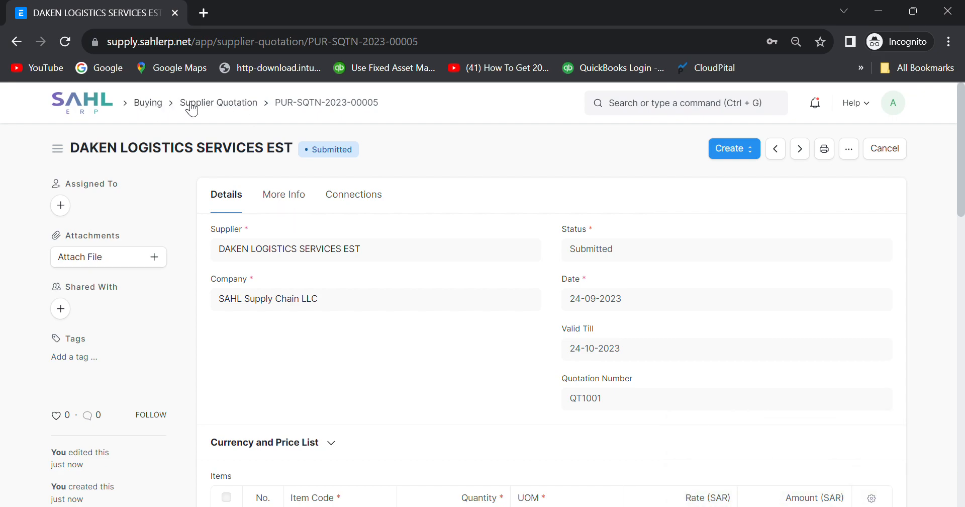
Reopen PUR-RFQ-2023-00006 and start a supplier quotation for DP WORLD MIDDLE EAST LLC.
{"action": "left_click", "coordinate": [158, 106]}
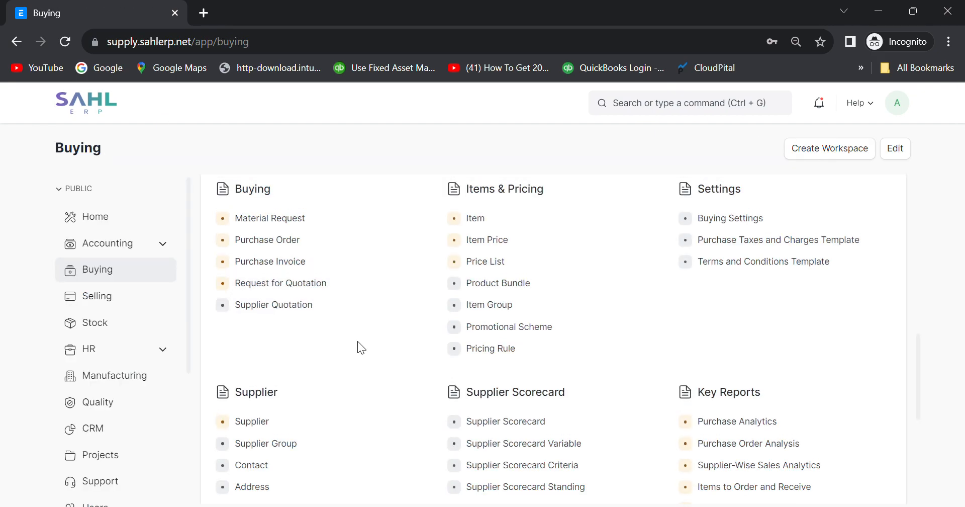
{"action": "left_click", "coordinate": [274, 290]}
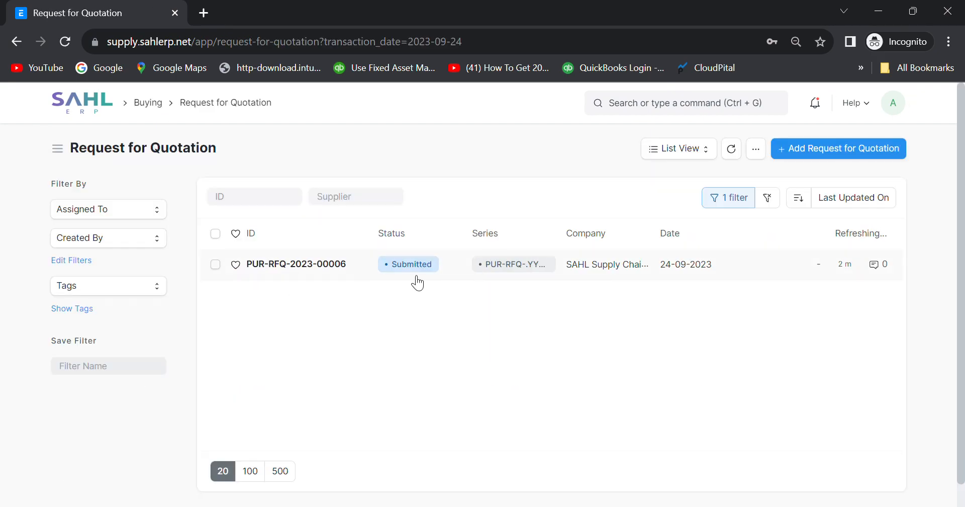
{"action": "left_click", "coordinate": [283, 264]}
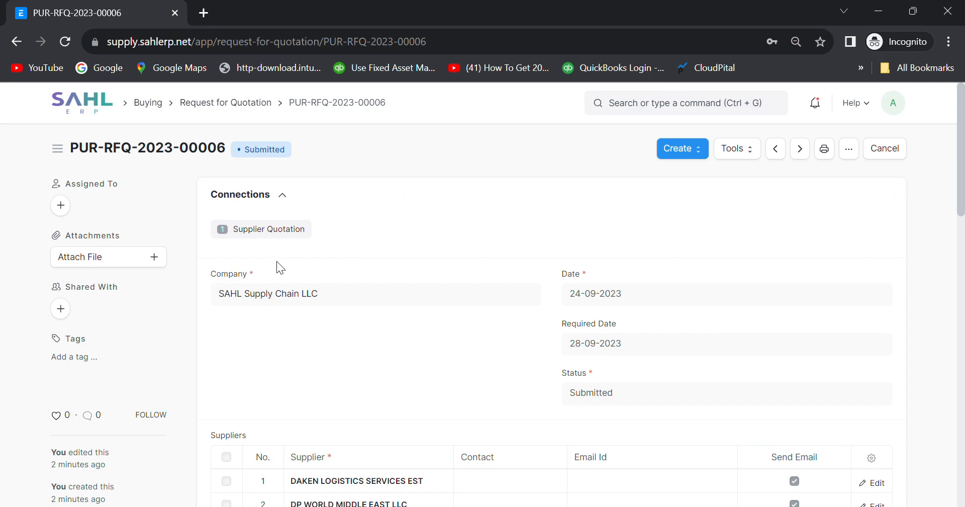
{"action": "left_click", "coordinate": [696, 149]}
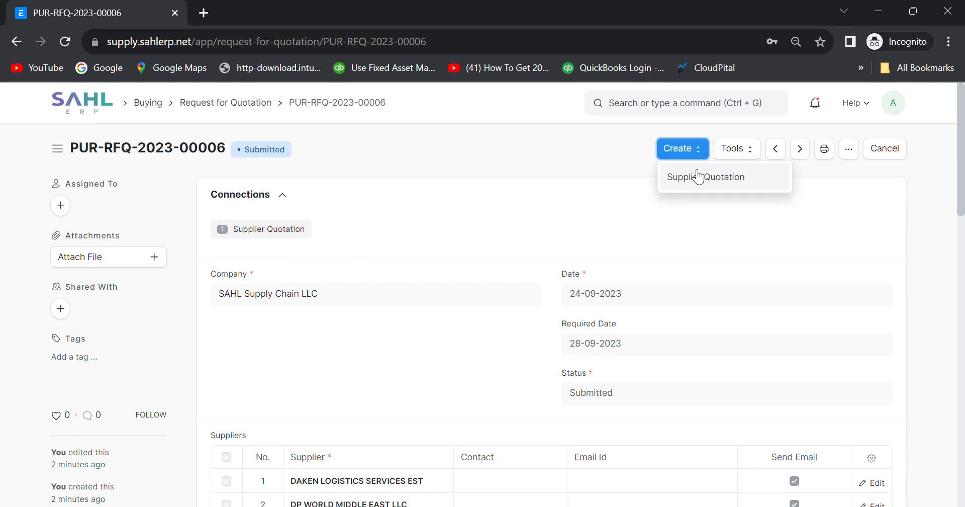
{"action": "left_click", "coordinate": [688, 175]}
{"action": "left_click", "coordinate": [361, 193]}
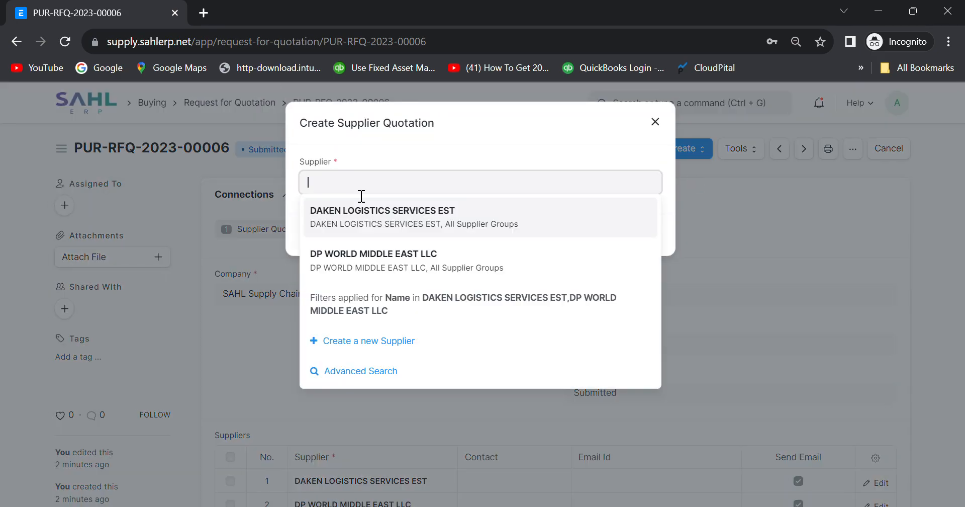
{"action": "left_click", "coordinate": [353, 262]}
{"action": "left_click", "coordinate": [641, 234]}
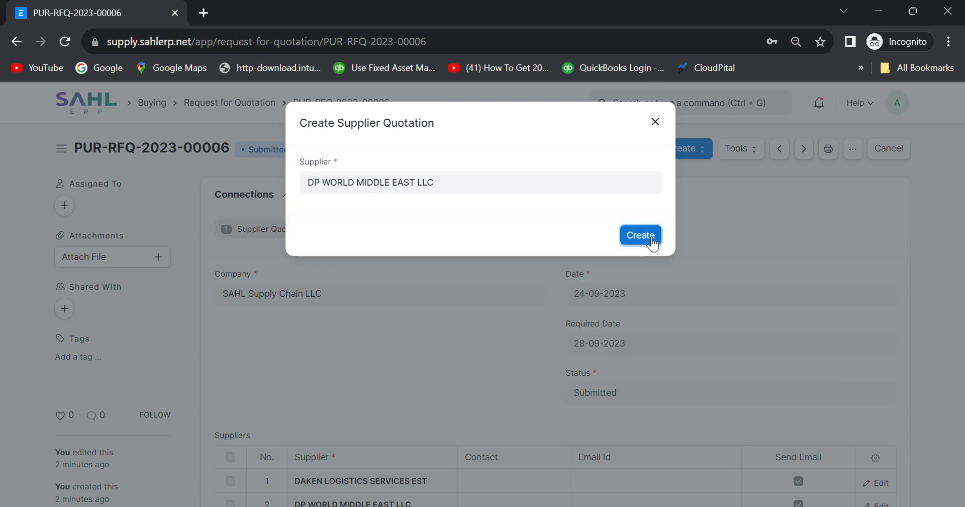
Set quotation number QT102 and price item MB-1 at 150.
{"action": "scroll", "coordinate": [643, 285], "scroll_direction": "down", "scroll_amount": 2}
{"action": "left_click", "coordinate": [597, 307]}
{"action": "type", "text": "QT101"}
{"action": "key", "text": "BackSpace"}
{"action": "type", "text": "2"}
{"action": "scroll", "coordinate": [651, 391], "scroll_direction": "down", "scroll_amount": 1}
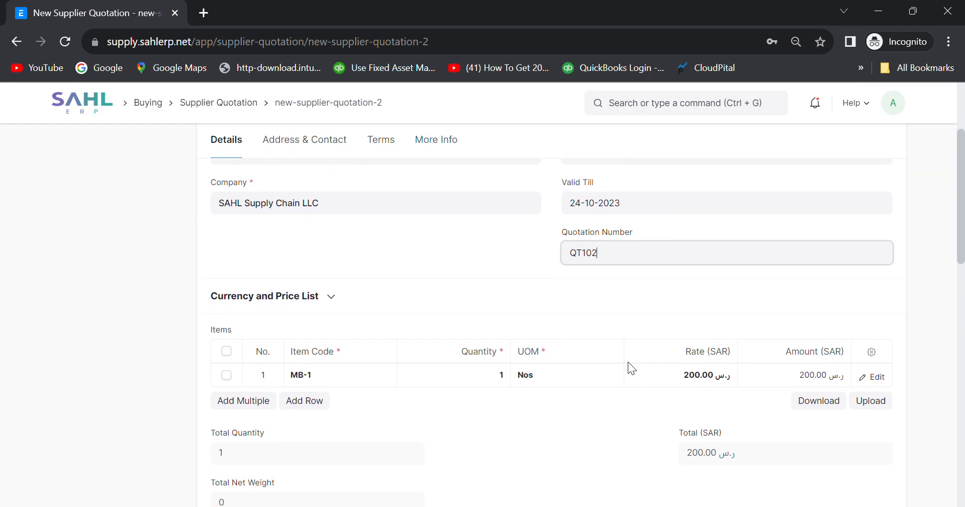
{"action": "left_click", "coordinate": [657, 381]}
{"action": "type", "text": "150"}
{"action": "key", "text": "Tab"}
Save and submit the DP WORLD supplier quotation, confirming the submission.
{"action": "scroll", "coordinate": [630, 421], "scroll_direction": "down", "scroll_amount": 4}
{"action": "scroll", "coordinate": [631, 421], "scroll_direction": "down", "scroll_amount": 4}
{"action": "scroll", "coordinate": [630, 420], "scroll_direction": "up", "scroll_amount": 10}
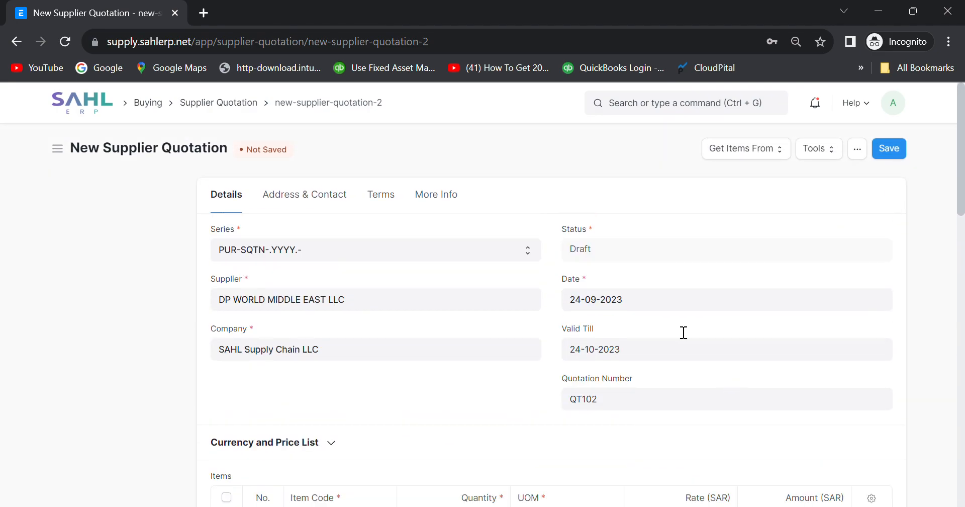
{"action": "left_click", "coordinate": [889, 148]}
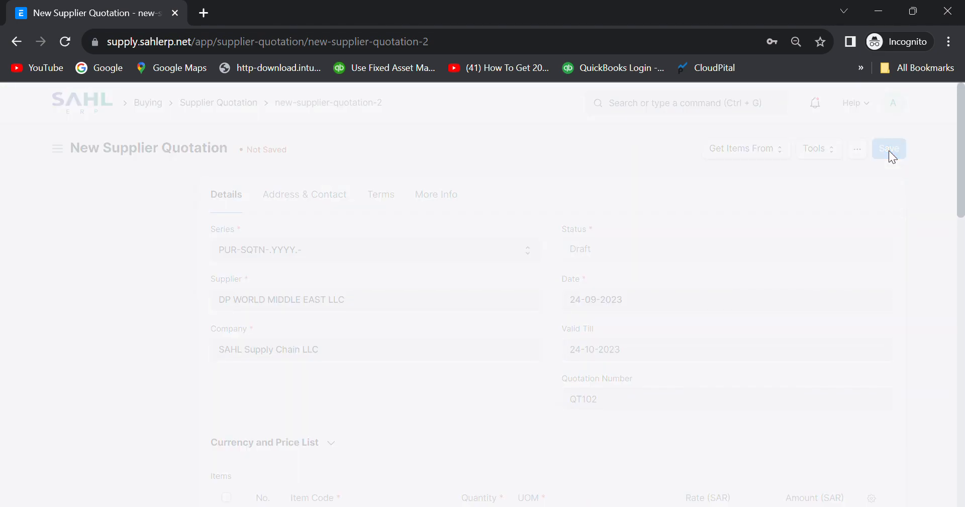
{"action": "left_click", "coordinate": [886, 148]}
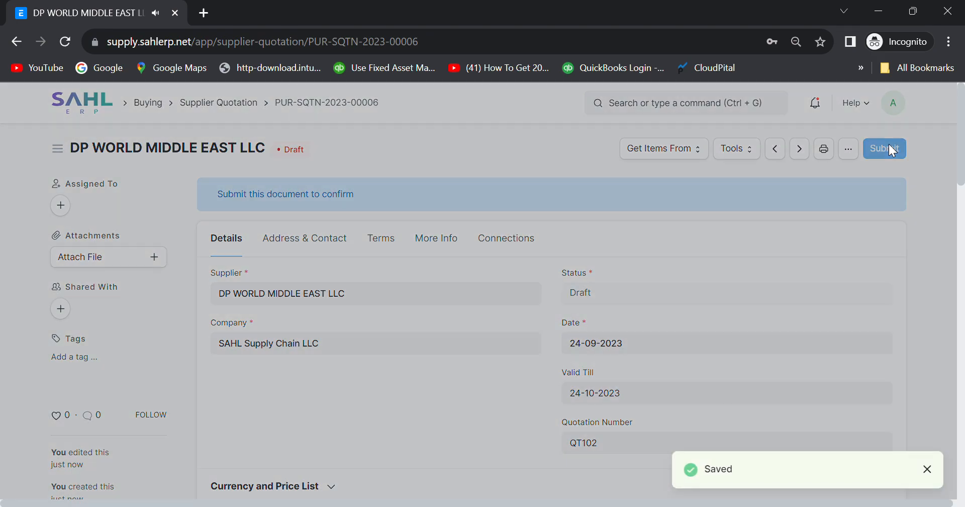
{"action": "left_click", "coordinate": [653, 206]}
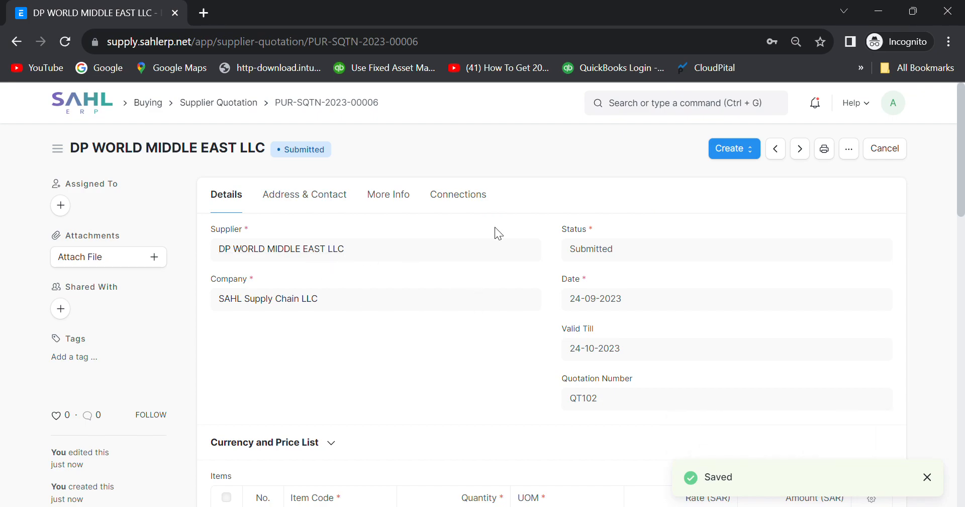
Open MAT-MR-2023-00008 and view its connections: one RFQ and two supplier quotations.
{"action": "left_click", "coordinate": [149, 103]}
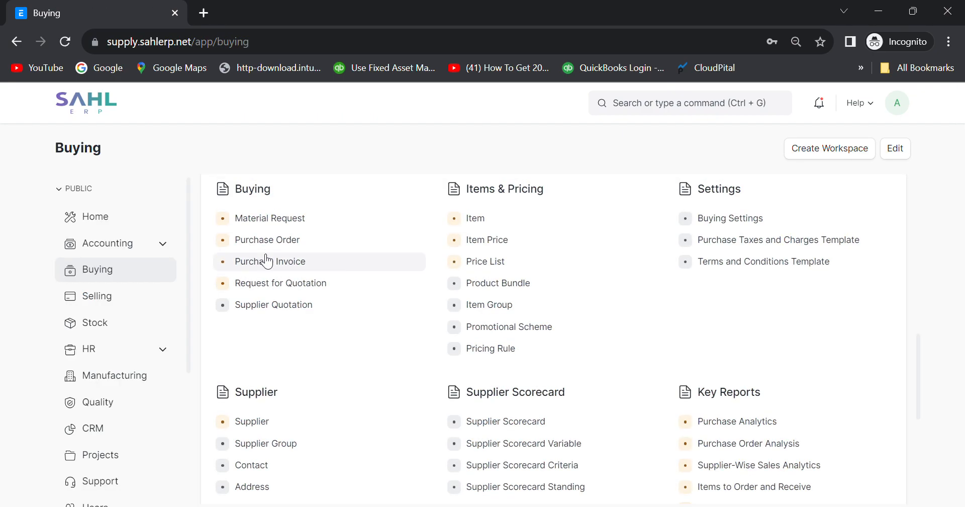
{"action": "left_click", "coordinate": [251, 219]}
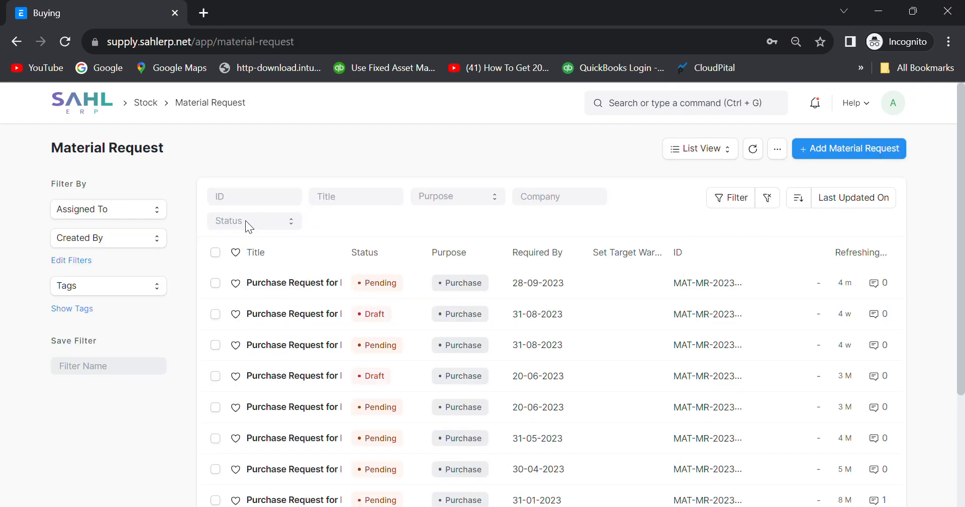
{"action": "left_click", "coordinate": [302, 283]}
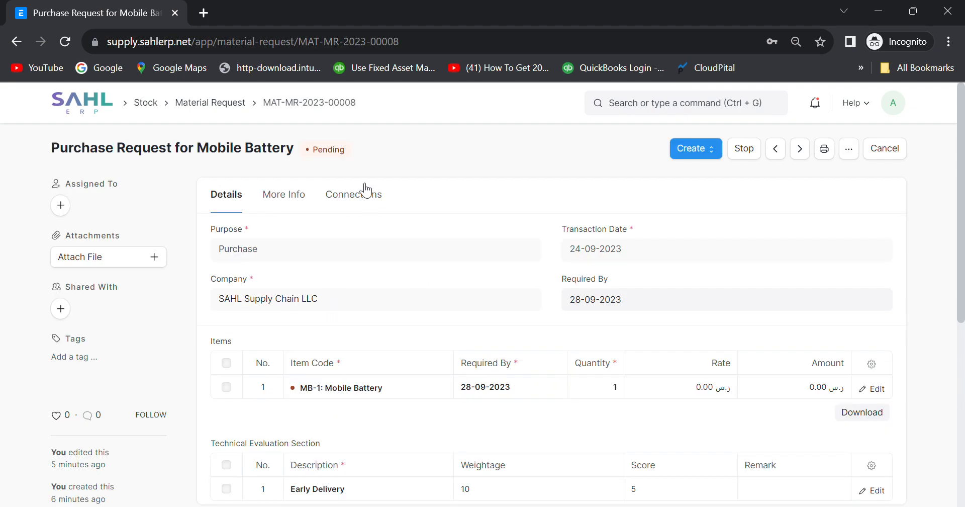
{"action": "left_click", "coordinate": [354, 196]}
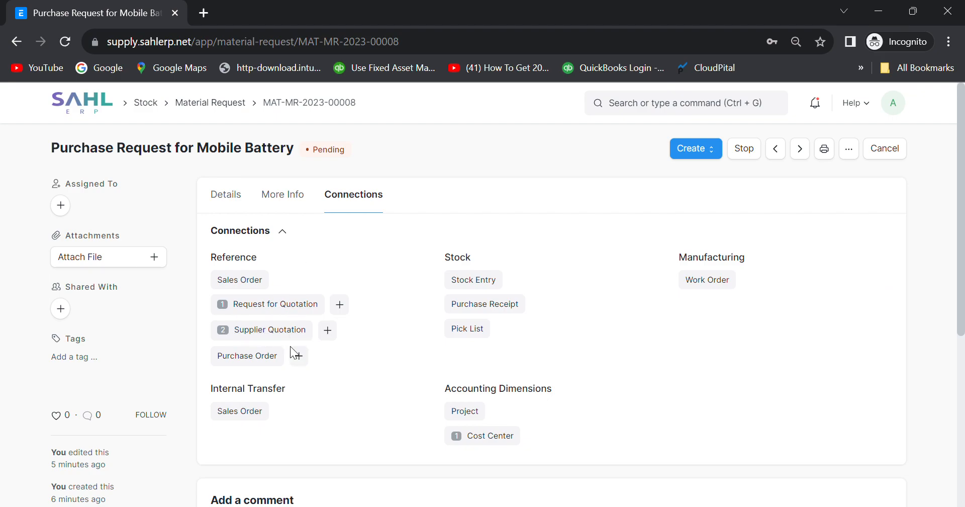
Show the Create options on MAT-MR-2023-00008 and scroll through the request's timeline.
{"action": "left_click", "coordinate": [714, 151]}
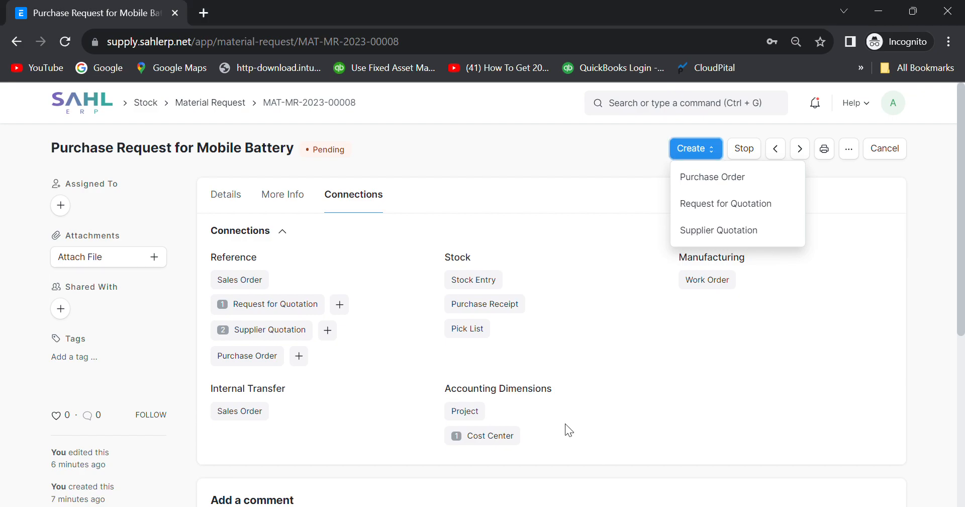
{"action": "scroll", "coordinate": [444, 276], "scroll_direction": "down", "scroll_amount": 5}
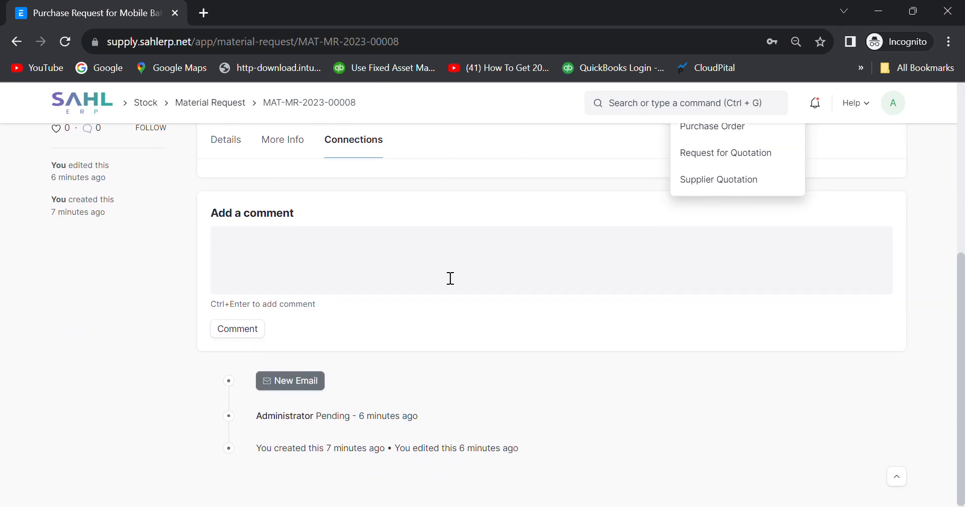
{"action": "scroll", "coordinate": [365, 261], "scroll_direction": "up", "scroll_amount": 3}
{"action": "scroll", "coordinate": [361, 261], "scroll_direction": "up", "scroll_amount": 1}
Open the linked DP WORLD MIDDLE EAST LLC quotation PUR-SQTN-2023-00006 and review its 150.00 total.
{"action": "left_click", "coordinate": [255, 249]}
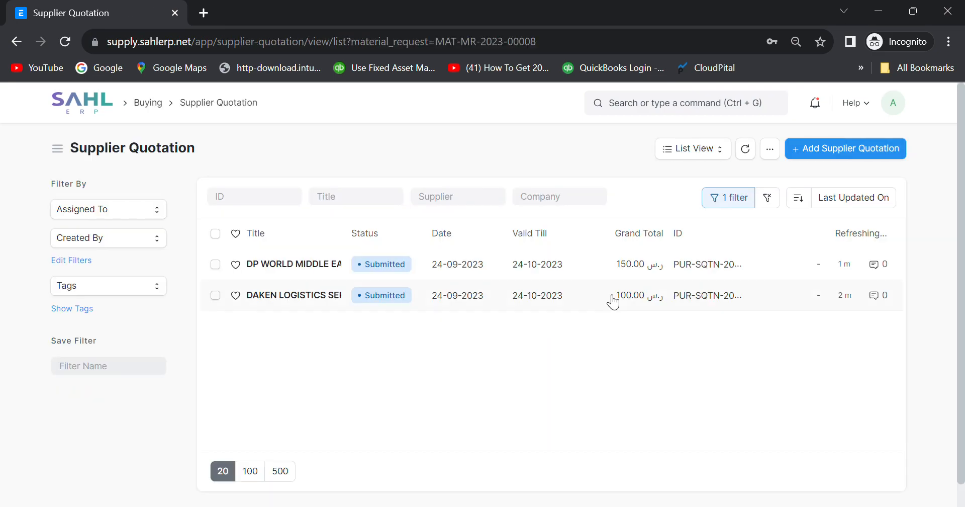
{"action": "left_click", "coordinate": [295, 265]}
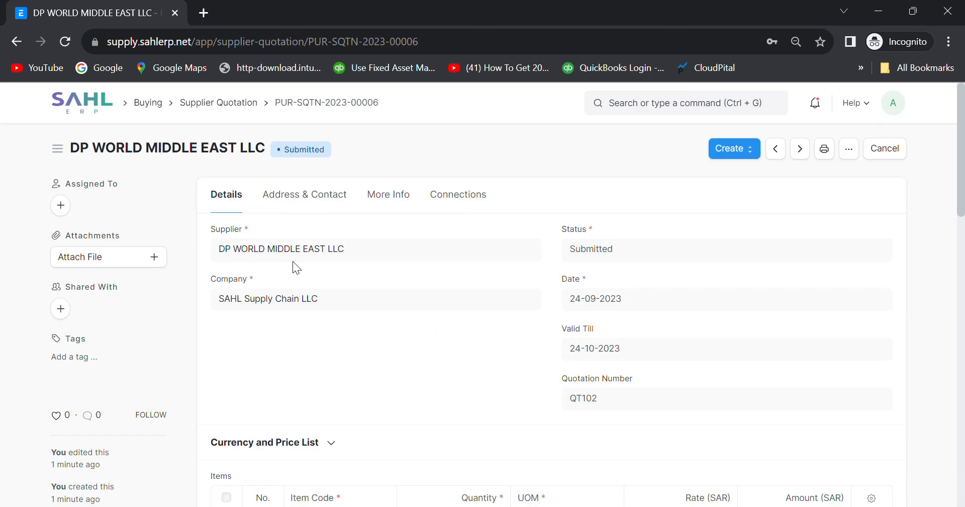
{"action": "scroll", "coordinate": [399, 344], "scroll_direction": "down", "scroll_amount": 15}
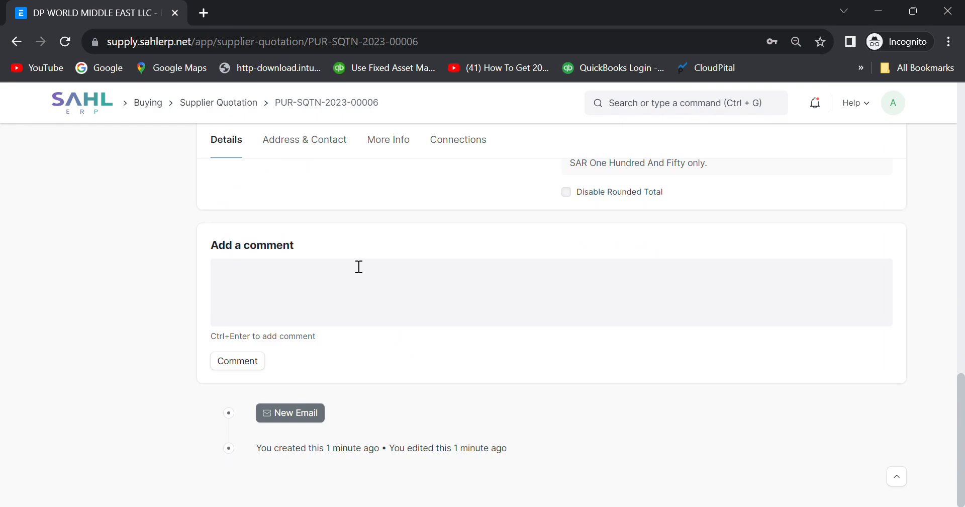
{"action": "scroll", "coordinate": [334, 283], "scroll_direction": "up", "scroll_amount": 1}
{"action": "scroll", "coordinate": [334, 282], "scroll_direction": "up", "scroll_amount": 5}
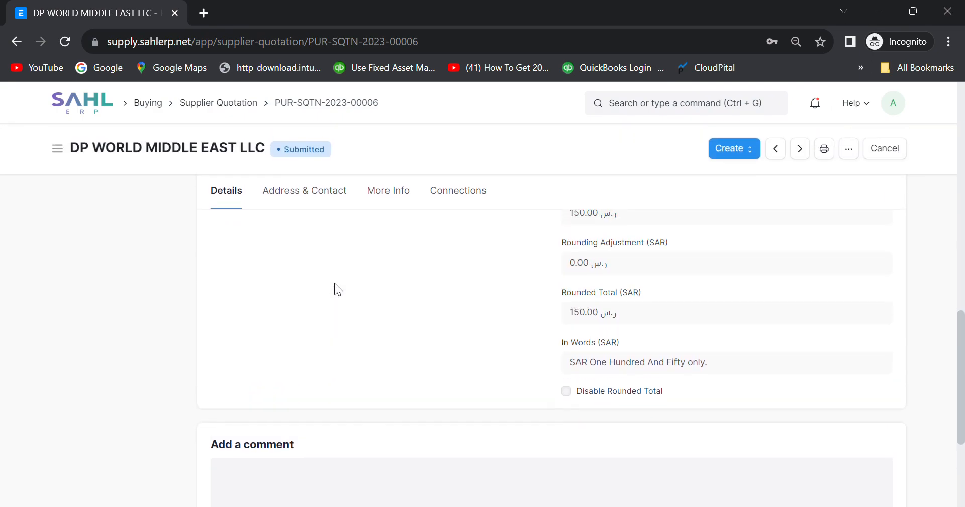
{"action": "scroll", "coordinate": [334, 286], "scroll_direction": "up", "scroll_amount": 5}
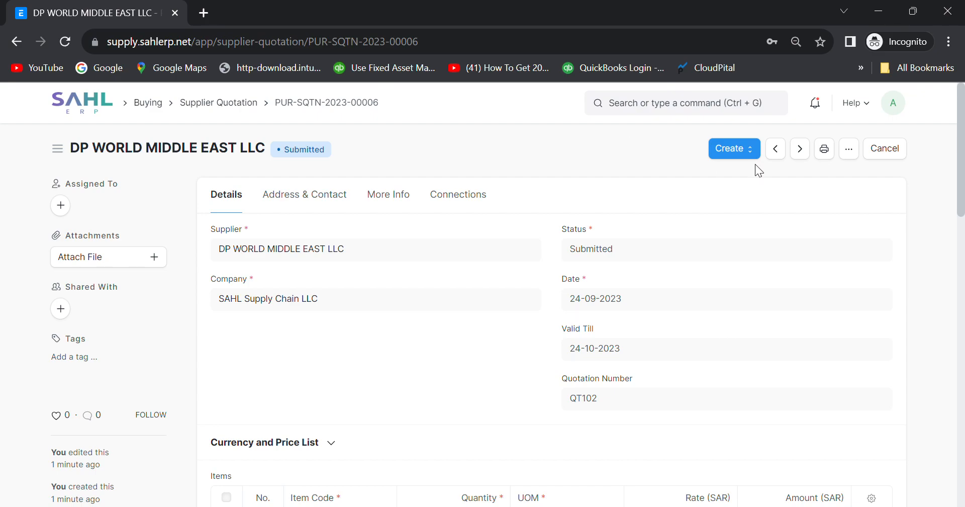
{"action": "left_click", "coordinate": [754, 150]}
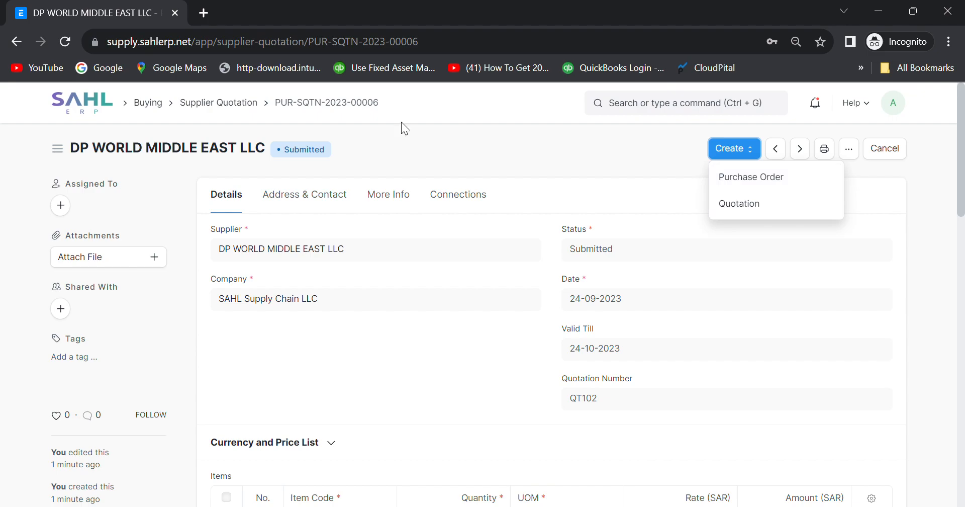
Start a purchase order from MAT-MR-2023-00008 with no default supplier.
{"action": "left_click", "coordinate": [147, 103]}
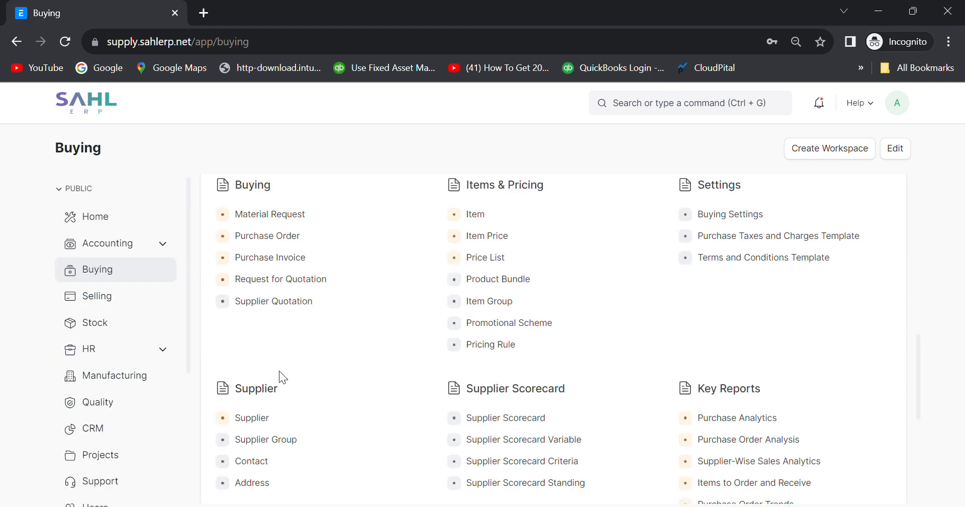
{"action": "left_click", "coordinate": [289, 219]}
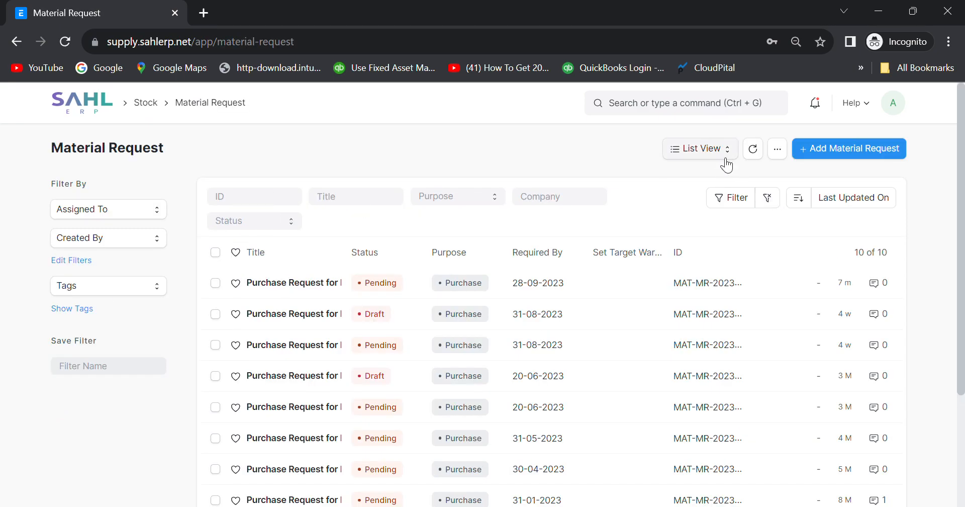
{"action": "left_click", "coordinate": [298, 284]}
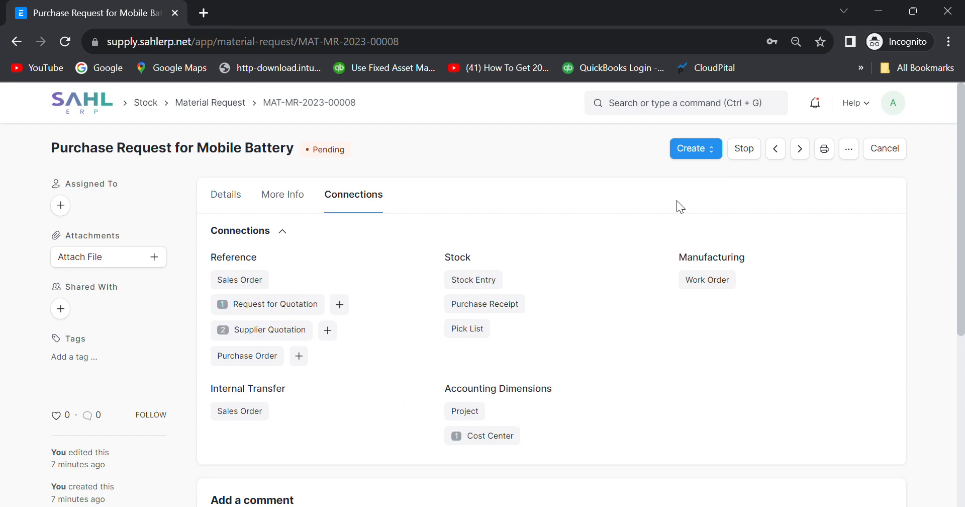
{"action": "left_click", "coordinate": [715, 151]}
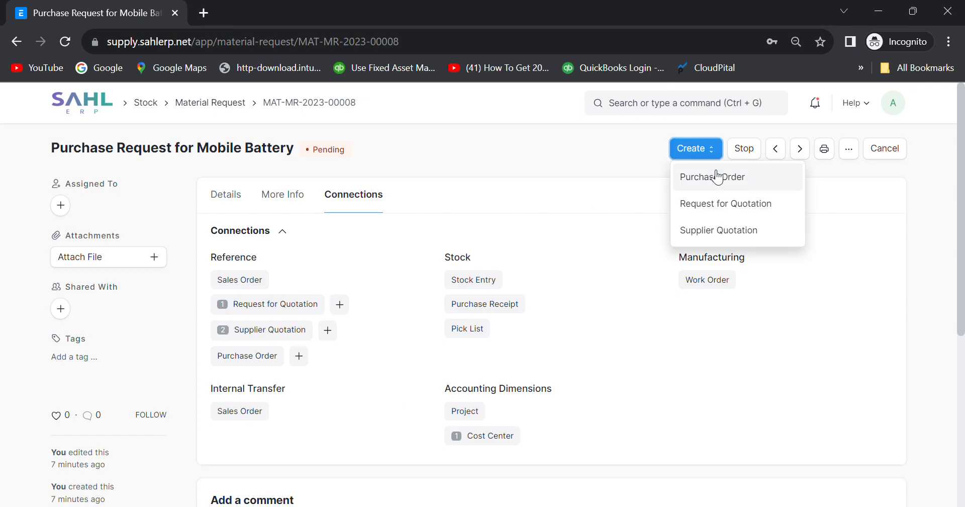
{"action": "left_click", "coordinate": [711, 179]}
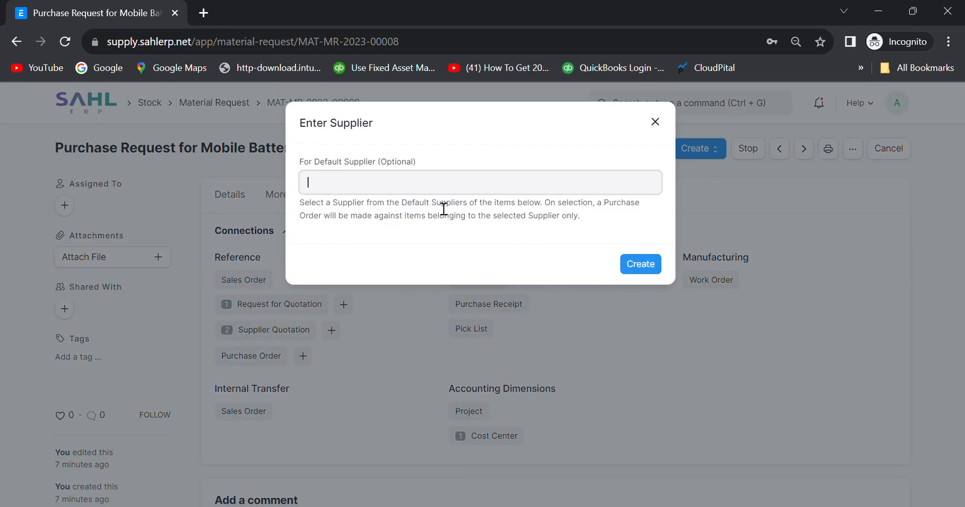
{"action": "left_click", "coordinate": [380, 189]}
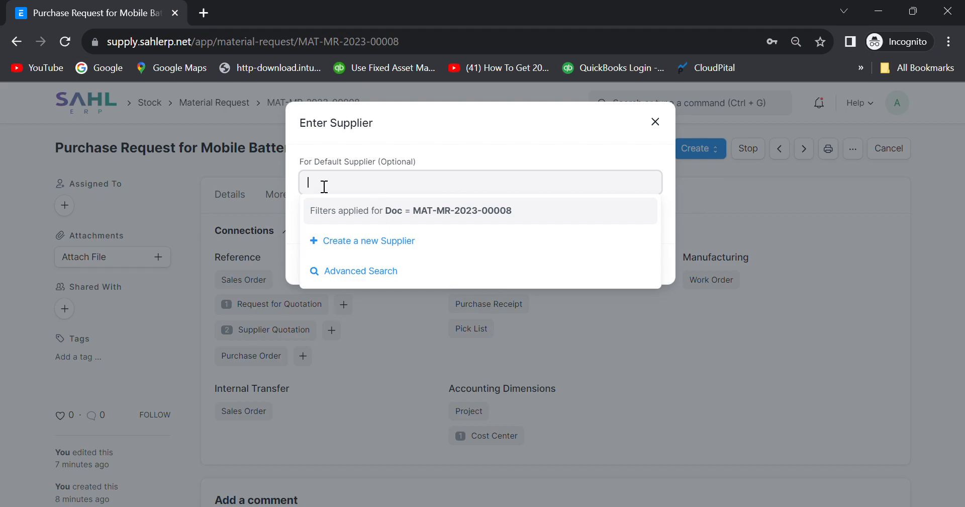
{"action": "left_click", "coordinate": [439, 218]}
{"action": "left_click", "coordinate": [643, 268]}
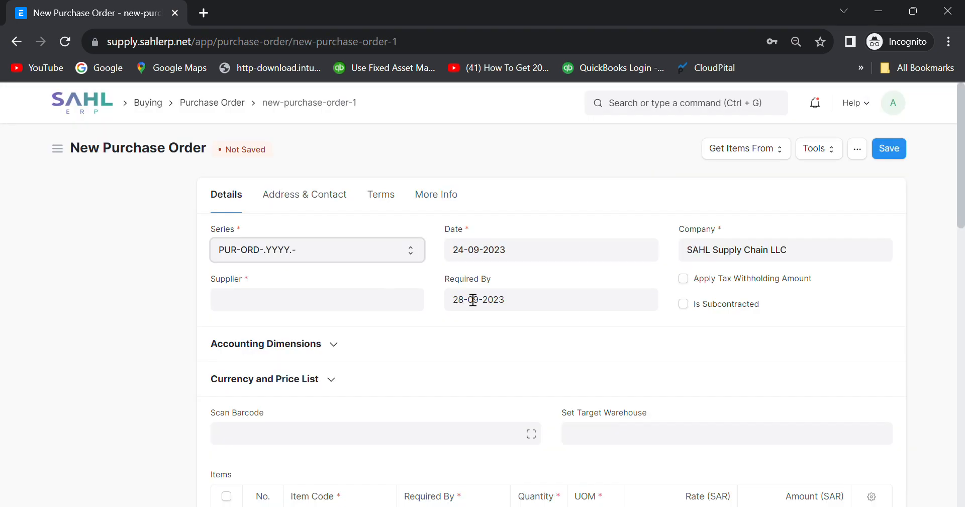
Abandon the unsaved purchase order and go back to the request's connections.
{"action": "scroll", "coordinate": [543, 350], "scroll_direction": "down", "scroll_amount": 3}
{"action": "scroll", "coordinate": [540, 343], "scroll_direction": "up", "scroll_amount": 5}
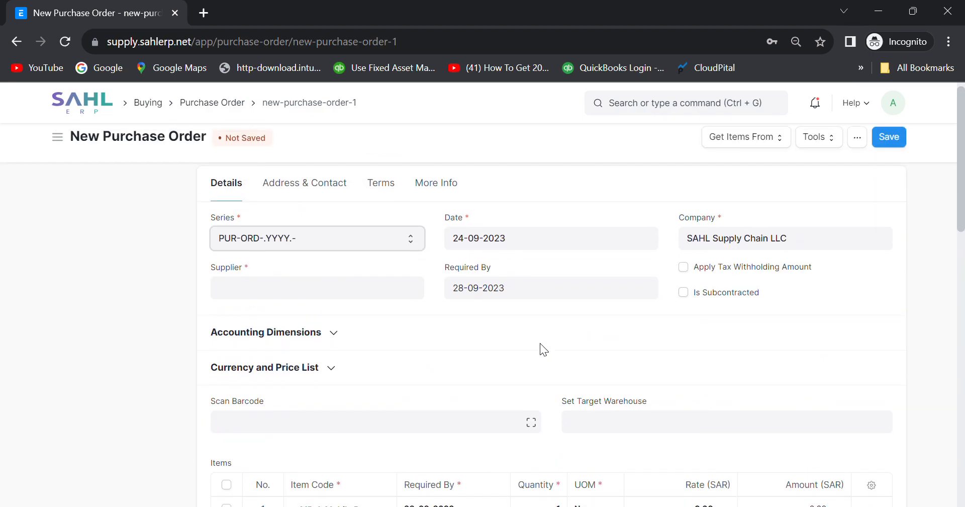
{"action": "left_click", "coordinate": [16, 41]}
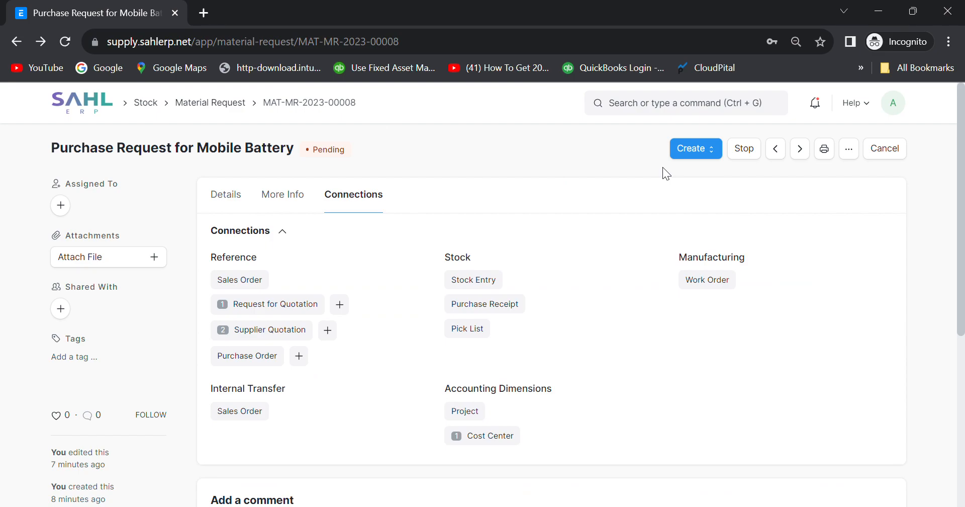
Create a purchase order from the linked DP WORLD MIDDLE EAST LLC supplier quotation.
{"action": "left_click", "coordinate": [712, 150]}
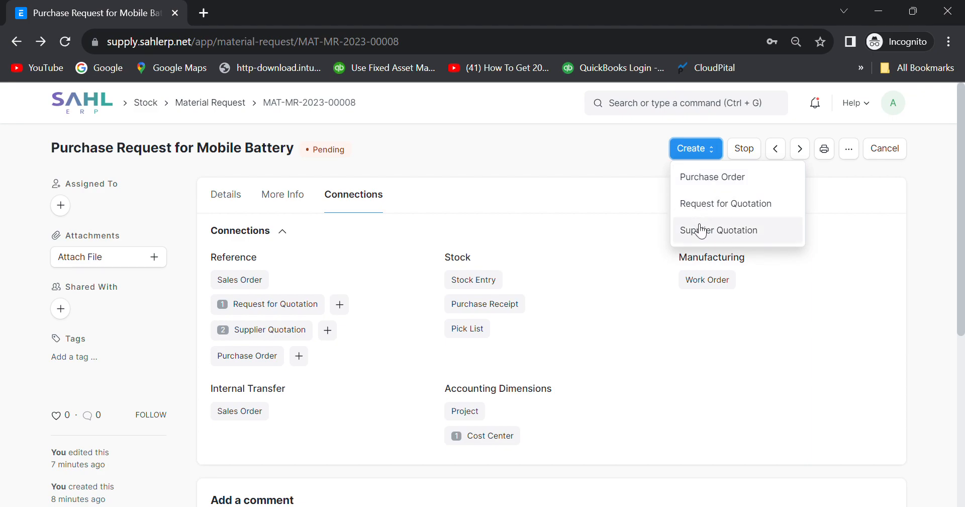
{"action": "left_click", "coordinate": [246, 332]}
{"action": "left_click", "coordinate": [280, 266]}
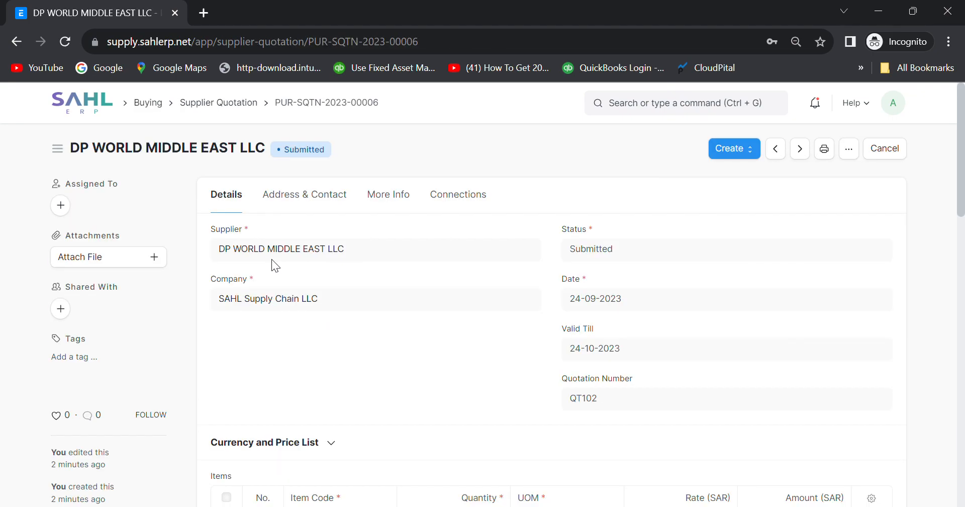
{"action": "scroll", "coordinate": [662, 336], "scroll_direction": "down", "scroll_amount": 3}
{"action": "scroll", "coordinate": [661, 337], "scroll_direction": "up", "scroll_amount": 3}
{"action": "left_click", "coordinate": [743, 149]}
{"action": "left_click", "coordinate": [735, 174]}
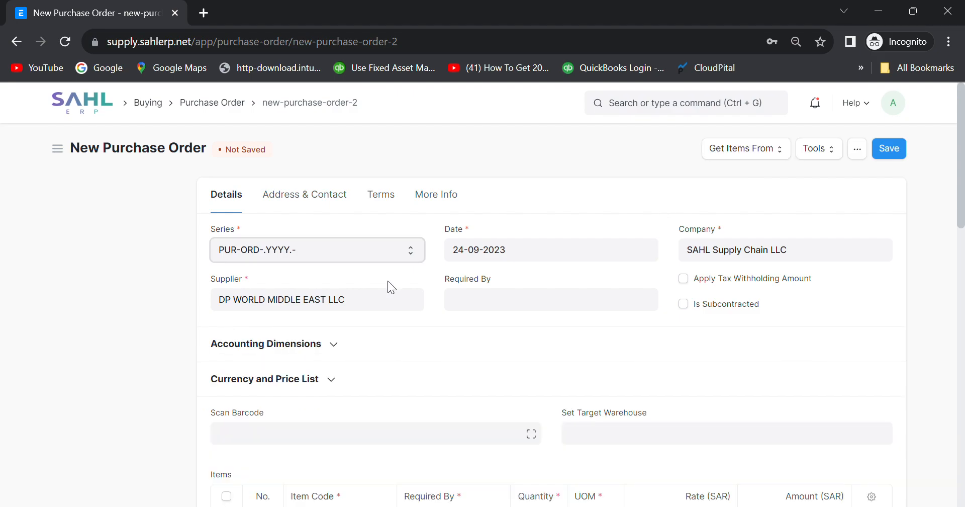
Review the order's Details, Terms and More Info sections, then save it as a draft.
{"action": "scroll", "coordinate": [444, 361], "scroll_direction": "down", "scroll_amount": 2}
{"action": "scroll", "coordinate": [443, 361], "scroll_direction": "down", "scroll_amount": 8}
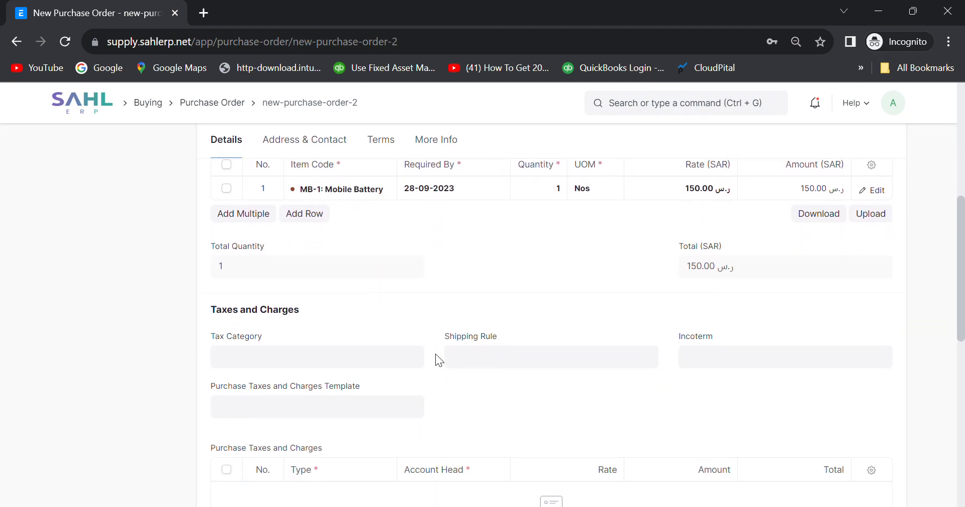
{"action": "scroll", "coordinate": [436, 354], "scroll_direction": "down", "scroll_amount": 6}
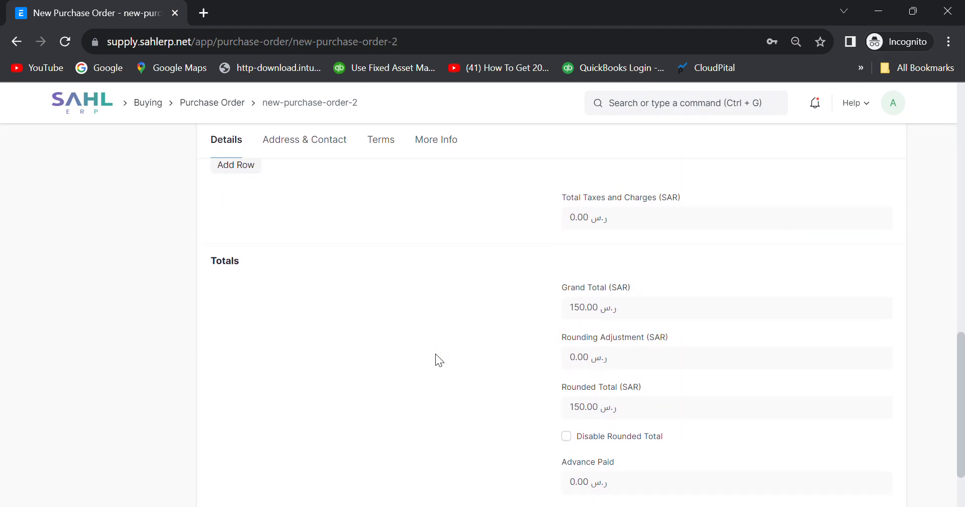
{"action": "scroll", "coordinate": [435, 354], "scroll_direction": "up", "scroll_amount": 16}
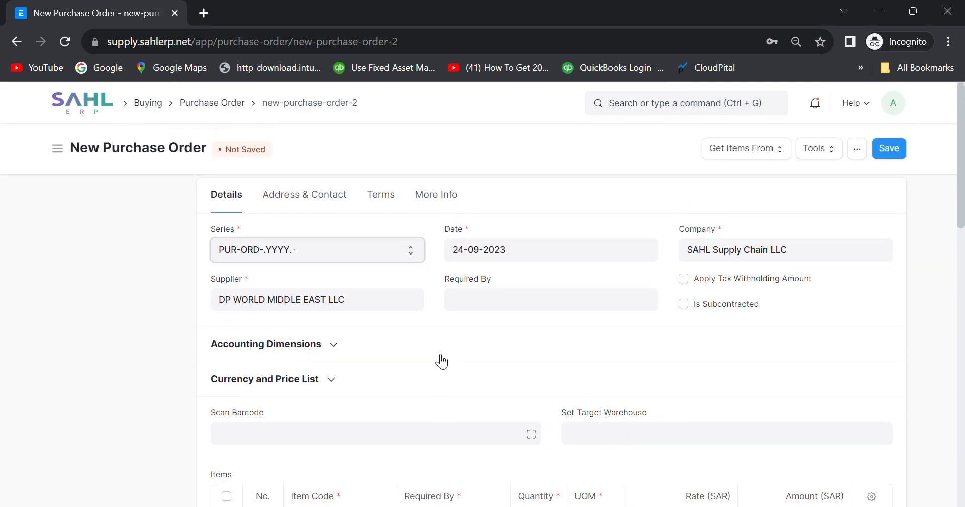
{"action": "left_click", "coordinate": [342, 350]}
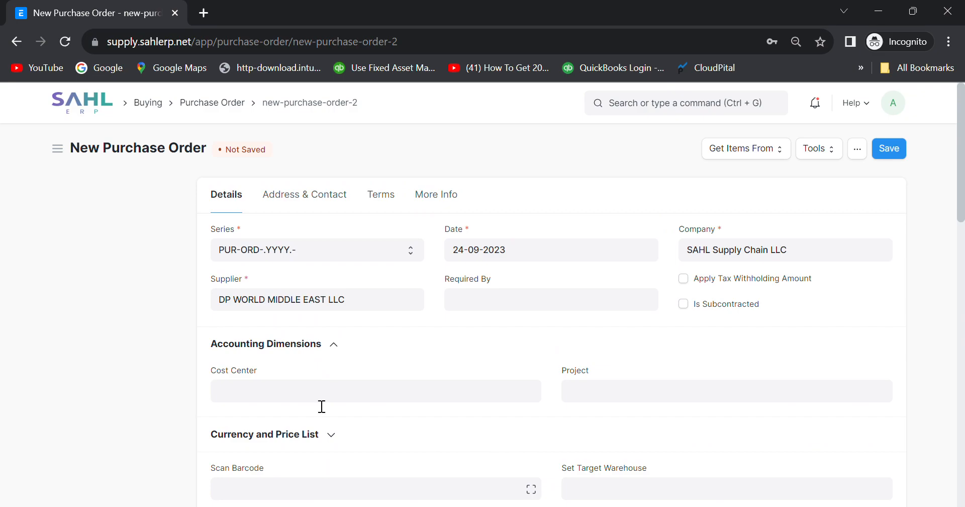
{"action": "left_click", "coordinate": [395, 201]}
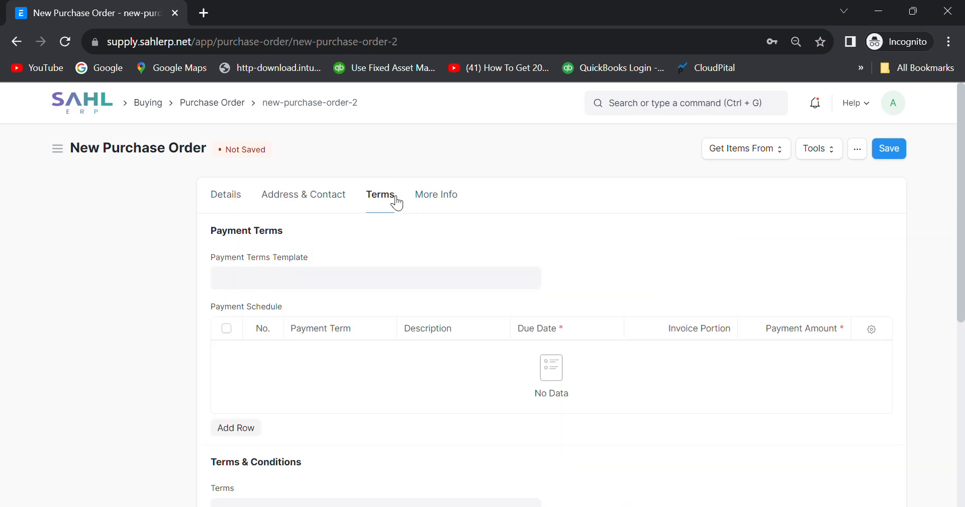
{"action": "left_click", "coordinate": [461, 201]}
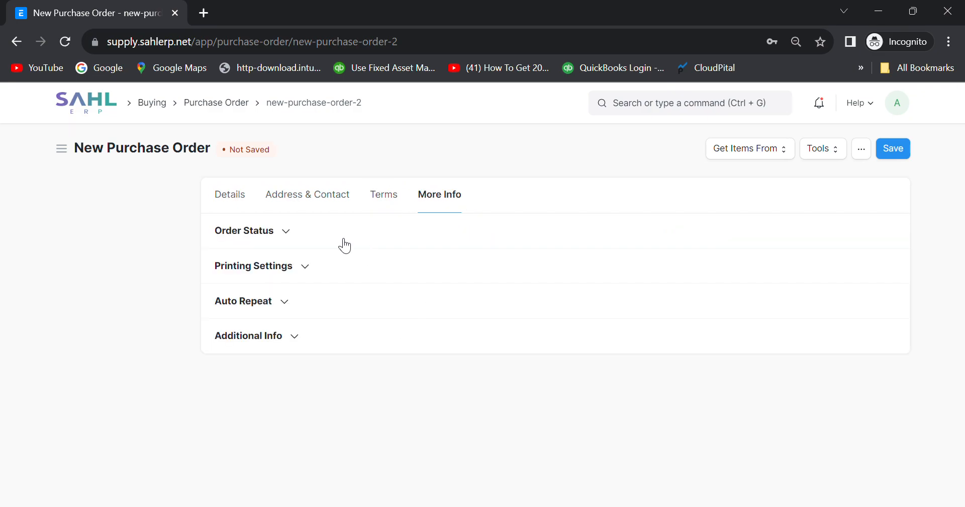
{"action": "left_click", "coordinate": [285, 233]}
{"action": "left_click", "coordinate": [286, 233]}
{"action": "left_click", "coordinate": [305, 271]}
{"action": "left_click", "coordinate": [304, 272]}
{"action": "left_click", "coordinate": [302, 347]}
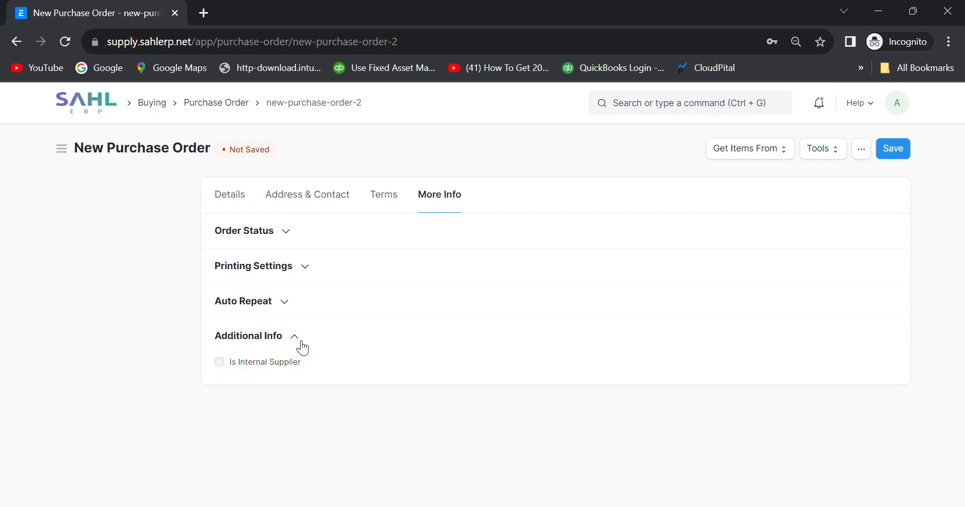
{"action": "left_click", "coordinate": [226, 200]}
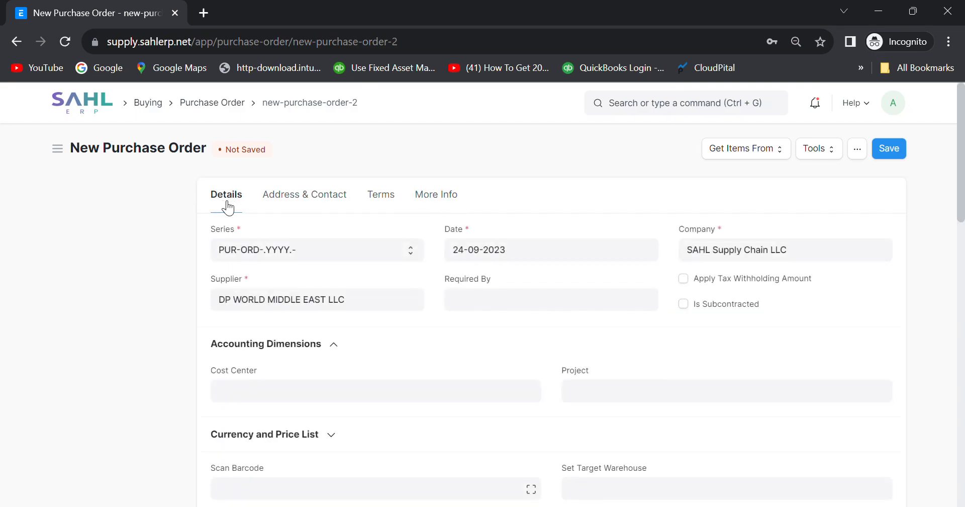
{"action": "left_click", "coordinate": [898, 150]}
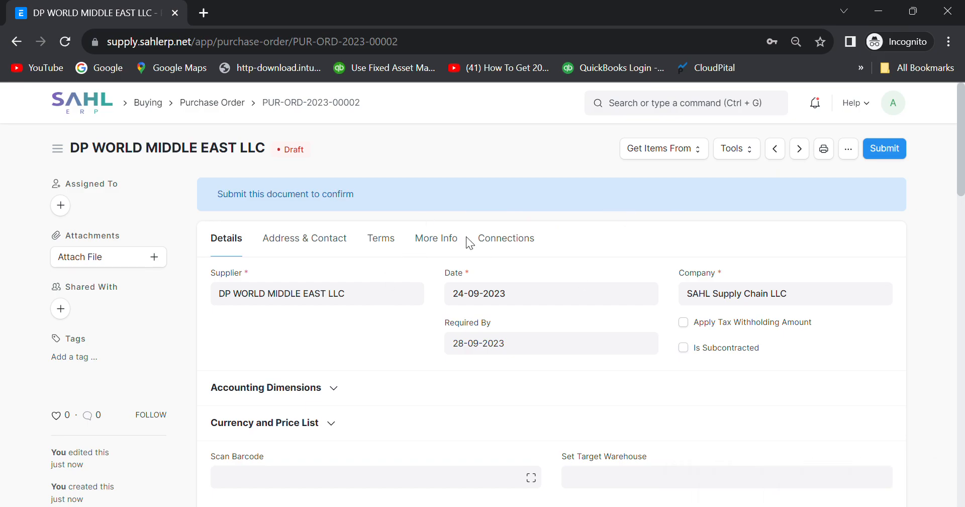
Submit purchase order PUR-ORD-2023-00002, check its print preview, and go back to the order.
{"action": "left_click", "coordinate": [885, 148]}
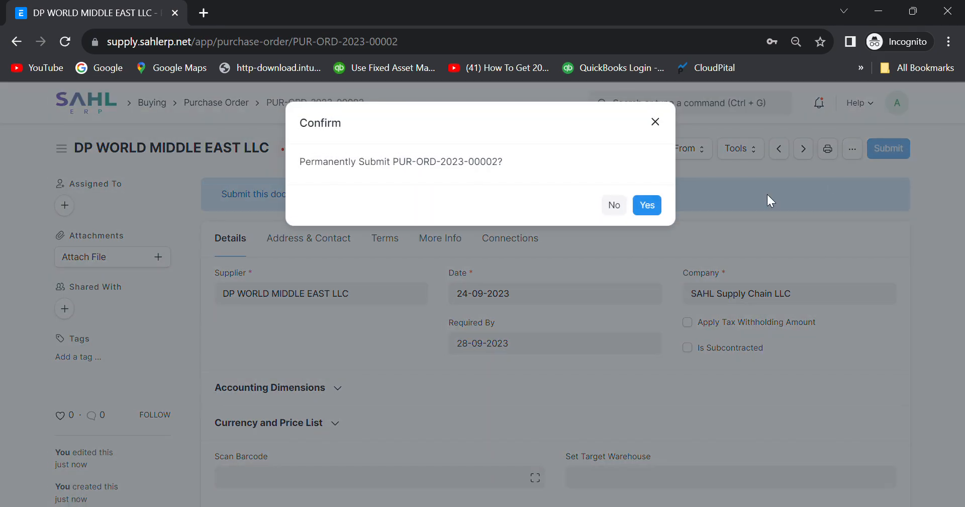
{"action": "left_click", "coordinate": [647, 204]}
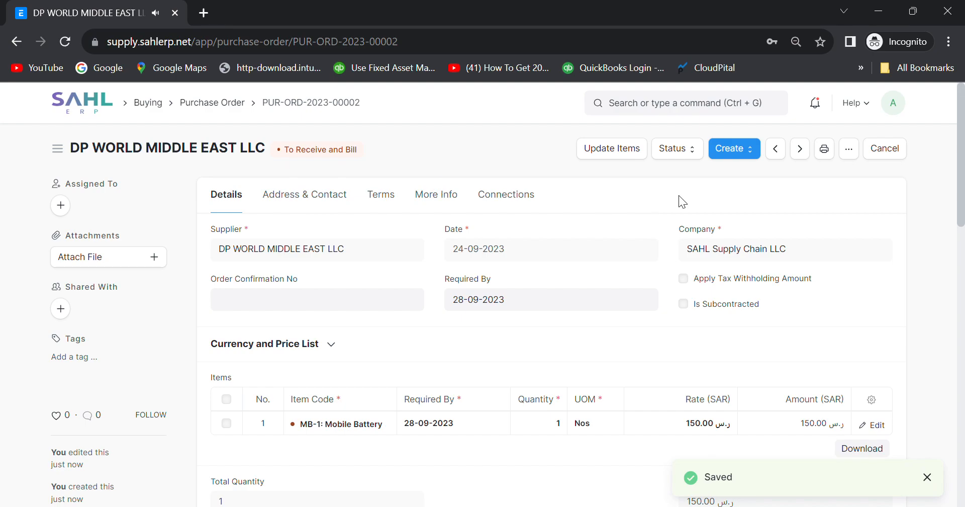
{"action": "left_click", "coordinate": [825, 150]}
{"action": "scroll", "coordinate": [634, 336], "scroll_direction": "down", "scroll_amount": 4}
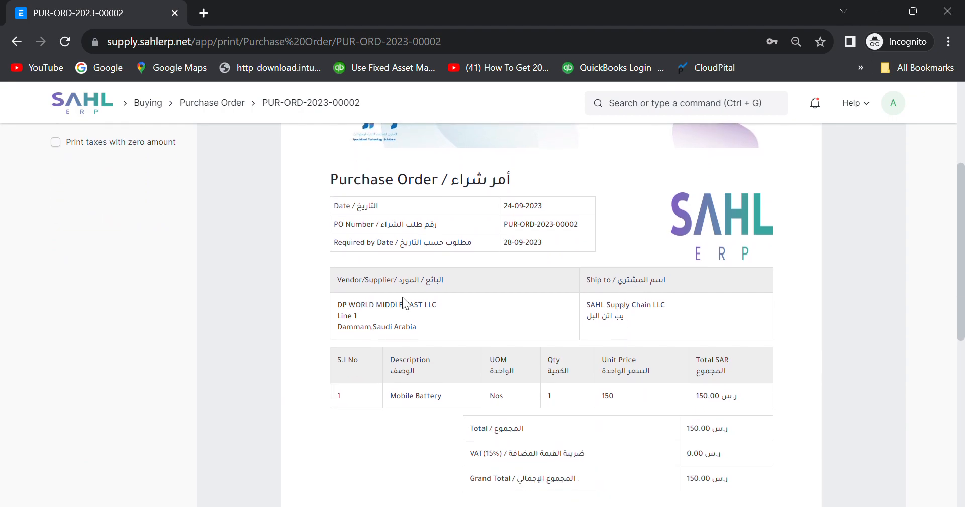
{"action": "scroll", "coordinate": [556, 380], "scroll_direction": "down", "scroll_amount": 1}
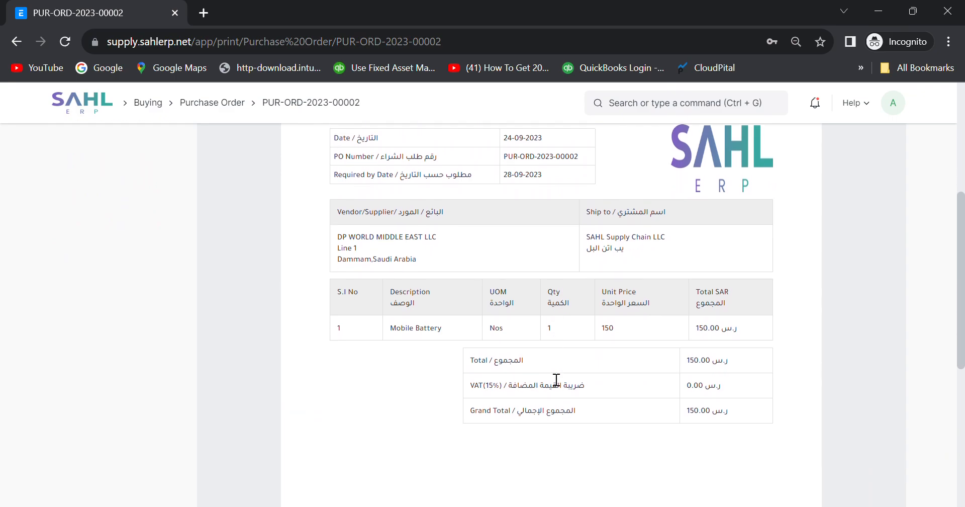
{"action": "scroll", "coordinate": [668, 371], "scroll_direction": "up", "scroll_amount": 3}
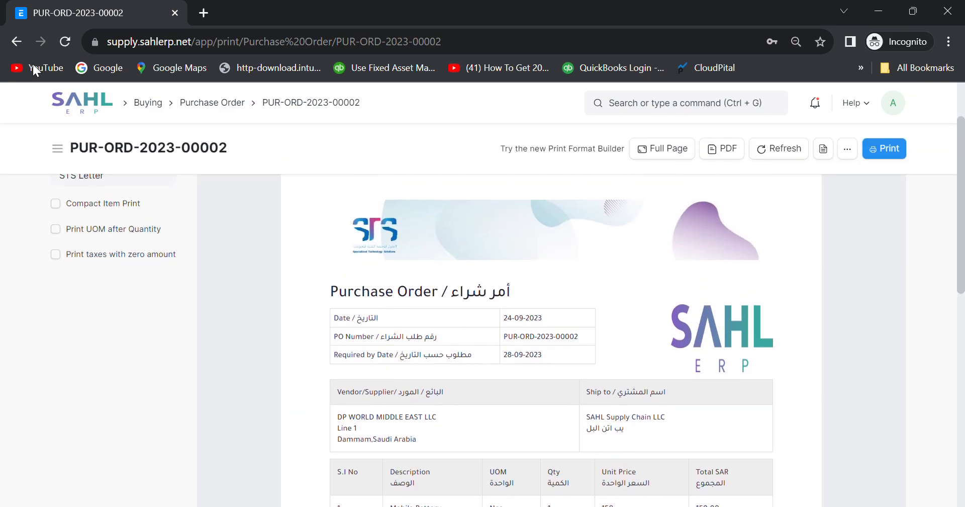
{"action": "left_click", "coordinate": [19, 43]}
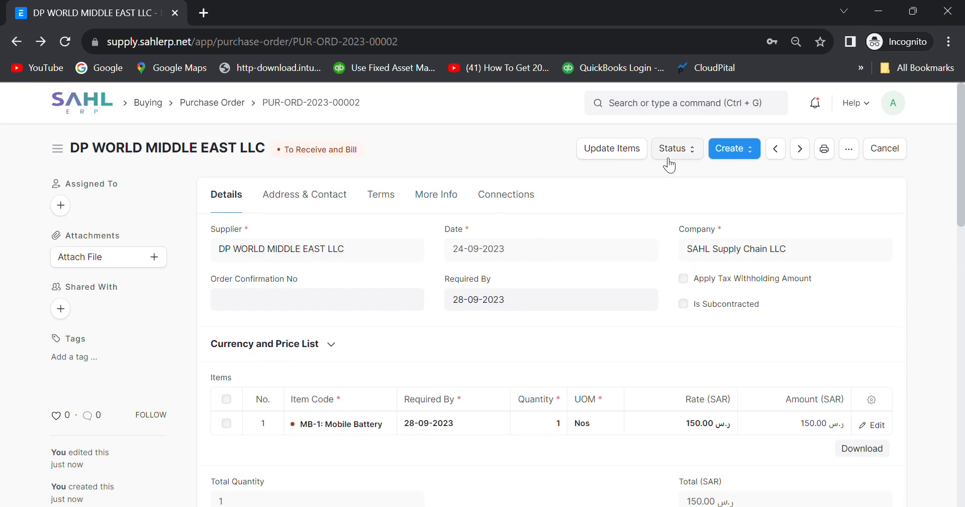
Check the order's linked Material Request and Supplier Quotation, then list the documents it can create.
{"action": "left_click", "coordinate": [523, 192]}
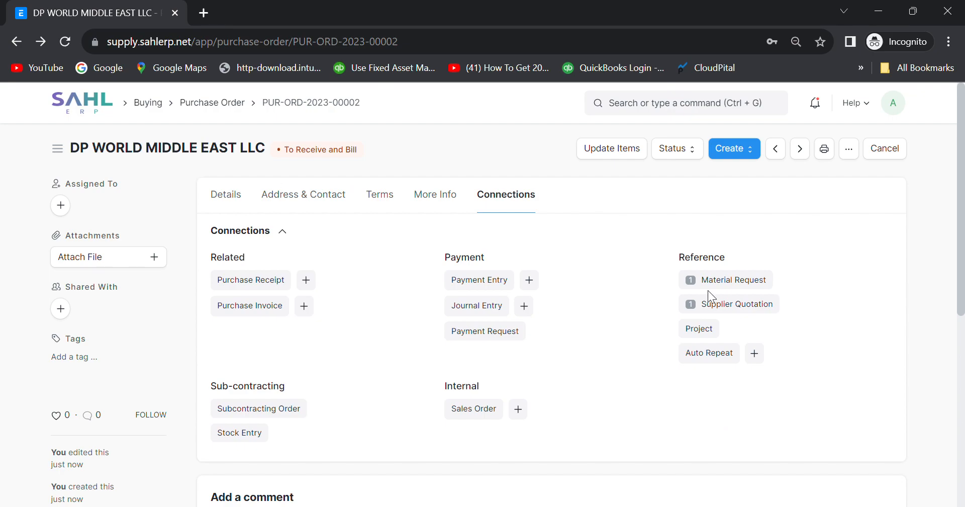
{"action": "scroll", "coordinate": [584, 344], "scroll_direction": "down", "scroll_amount": 1}
{"action": "scroll", "coordinate": [584, 345], "scroll_direction": "up", "scroll_amount": 1}
{"action": "left_click", "coordinate": [754, 151]}
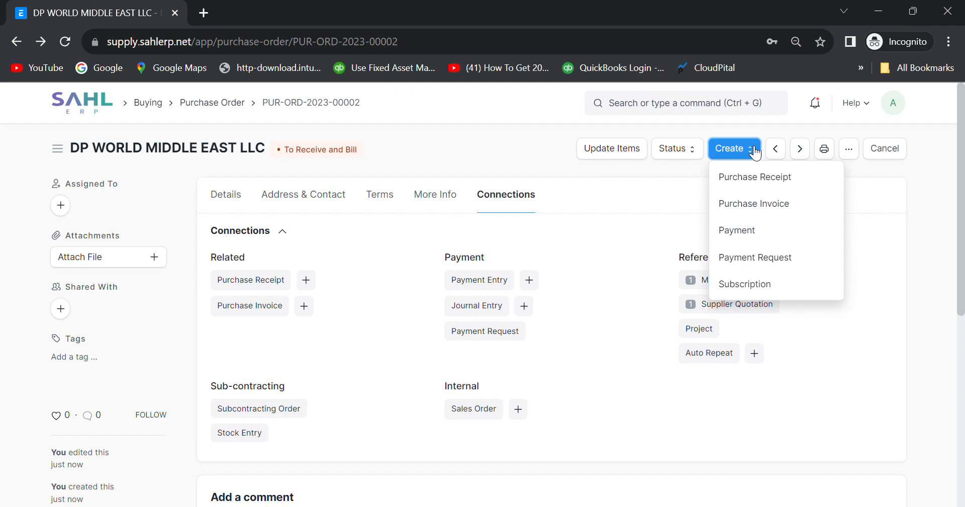
Start a Payment Entry from purchase order PUR-ORD-2023-00002 and review its fields.
{"action": "left_click", "coordinate": [736, 232]}
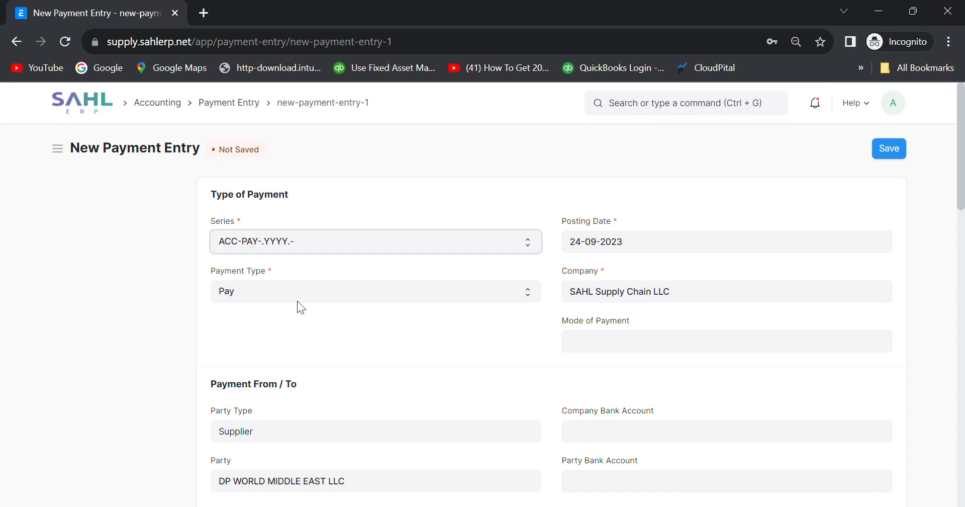
{"action": "scroll", "coordinate": [285, 292], "scroll_direction": "down", "scroll_amount": 4}
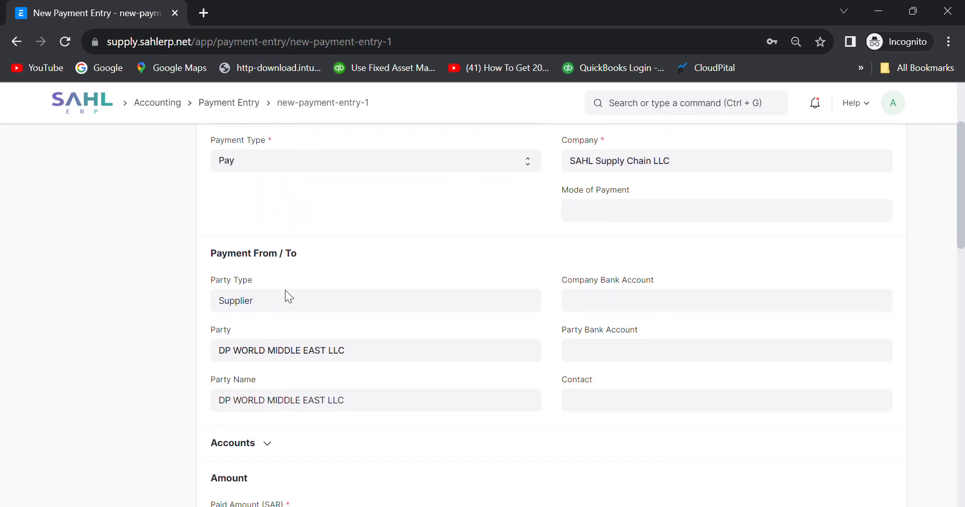
{"action": "scroll", "coordinate": [293, 297], "scroll_direction": "down", "scroll_amount": 4}
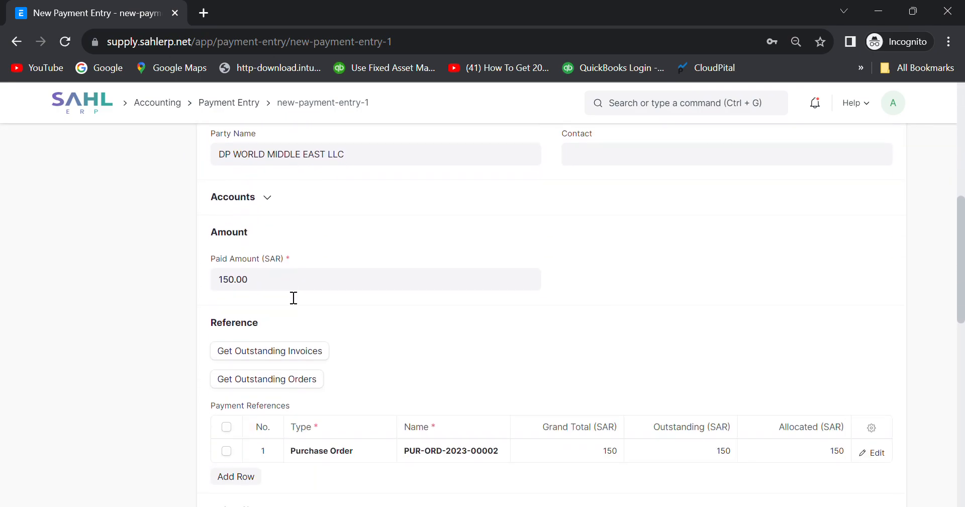
{"action": "scroll", "coordinate": [569, 370], "scroll_direction": "down", "scroll_amount": 1}
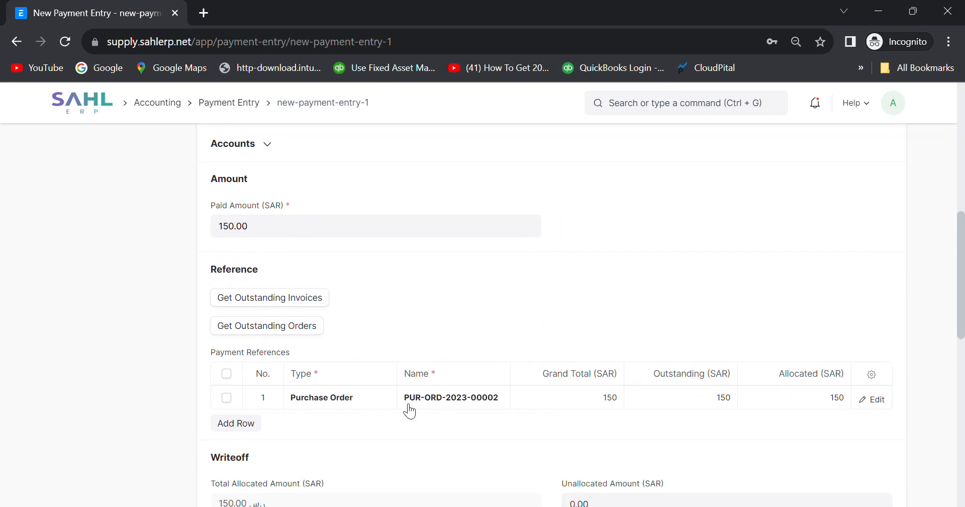
{"action": "scroll", "coordinate": [582, 416], "scroll_direction": "down", "scroll_amount": 3}
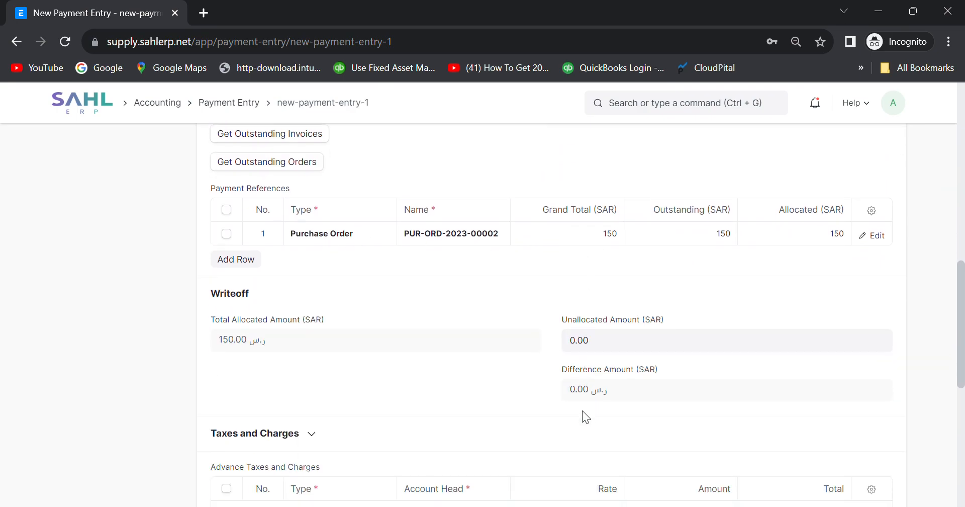
{"action": "scroll", "coordinate": [582, 410], "scroll_direction": "up", "scroll_amount": 11}
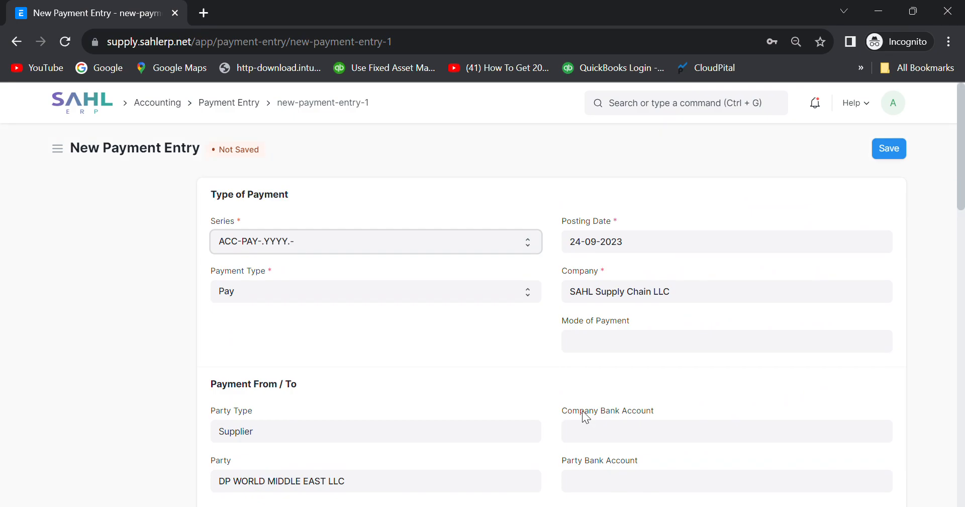
Set the payment's mode of payment to Cash and its reference number to 'Test'.
{"action": "left_click", "coordinate": [882, 152]}
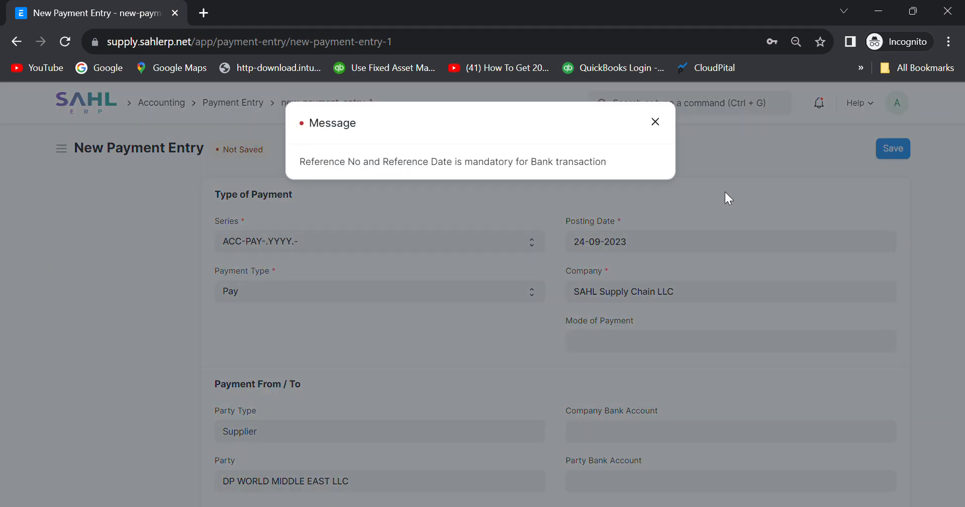
{"action": "left_click", "coordinate": [656, 122]}
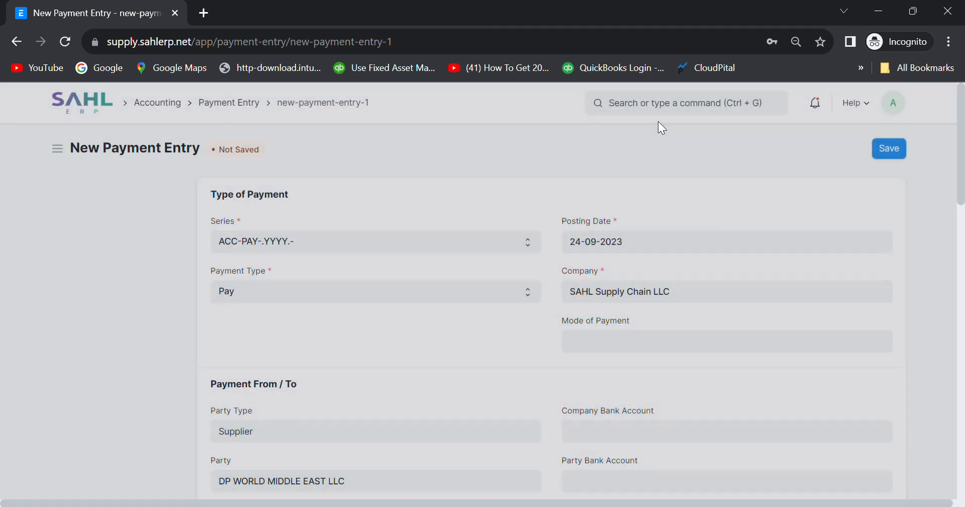
{"action": "left_click", "coordinate": [614, 340]}
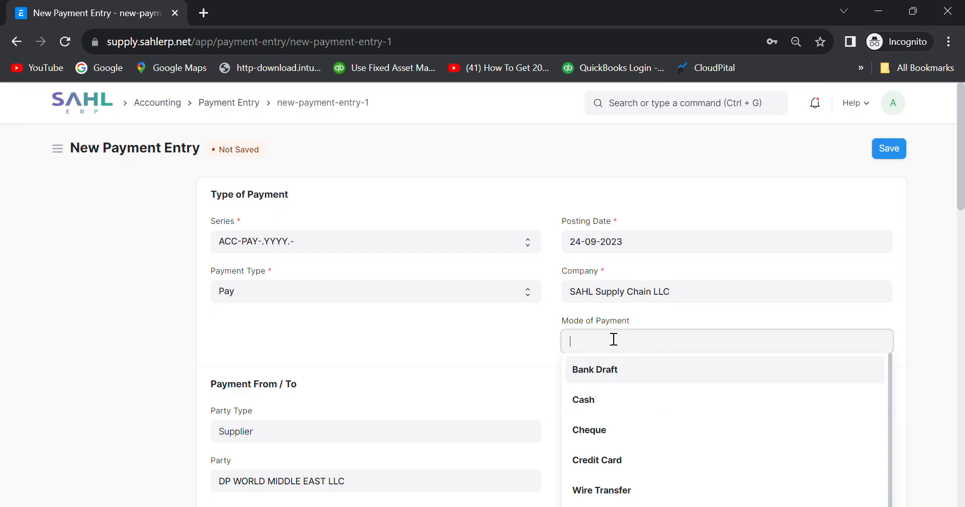
{"action": "left_click", "coordinate": [599, 408]}
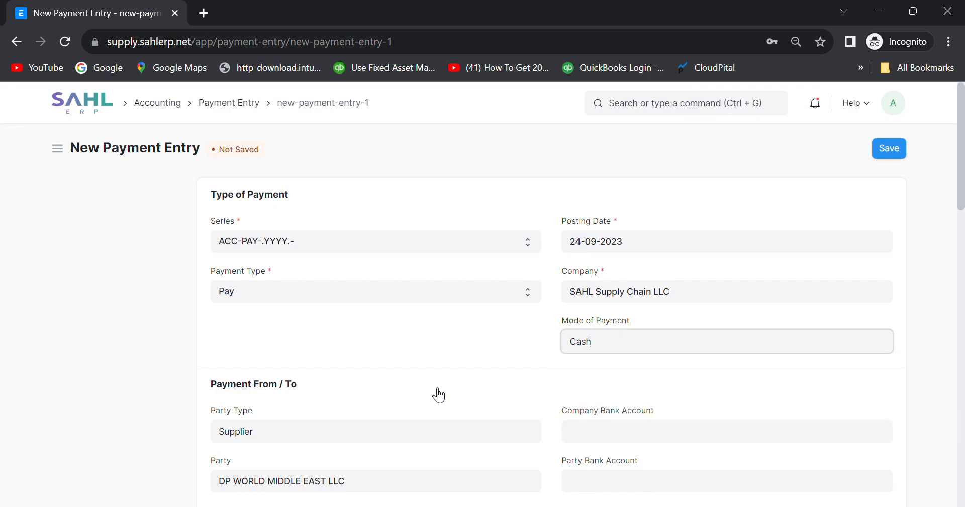
{"action": "scroll", "coordinate": [436, 392], "scroll_direction": "down", "scroll_amount": 7}
{"action": "scroll", "coordinate": [432, 388], "scroll_direction": "down", "scroll_amount": 6}
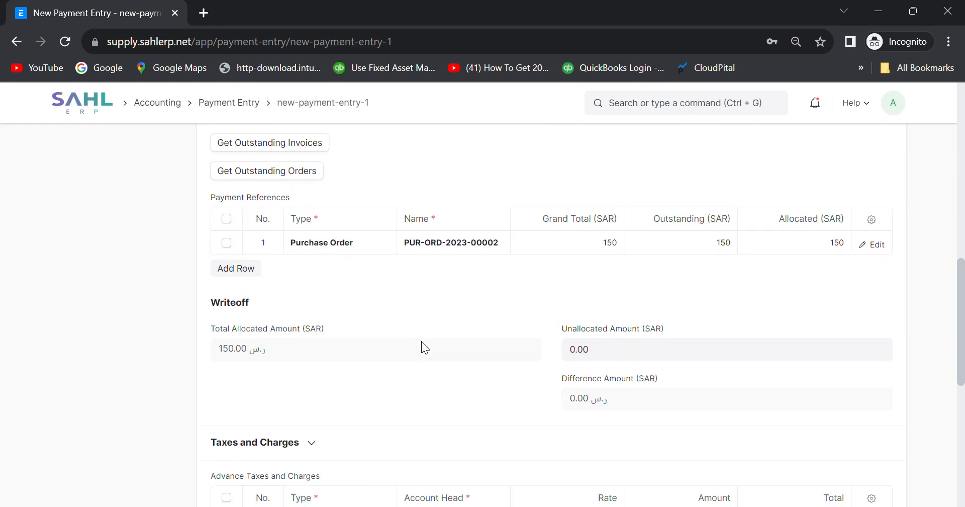
{"action": "scroll", "coordinate": [603, 322], "scroll_direction": "down", "scroll_amount": 6}
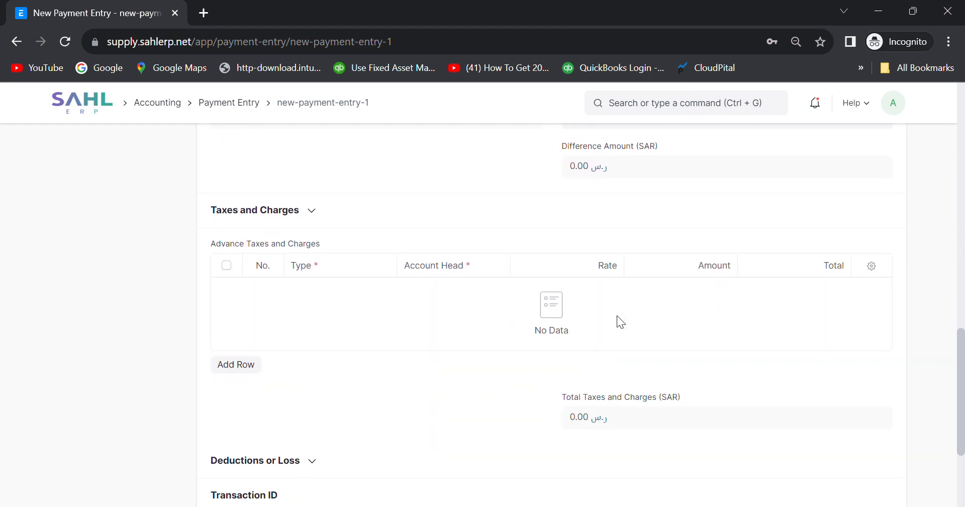
{"action": "left_click", "coordinate": [400, 380]}
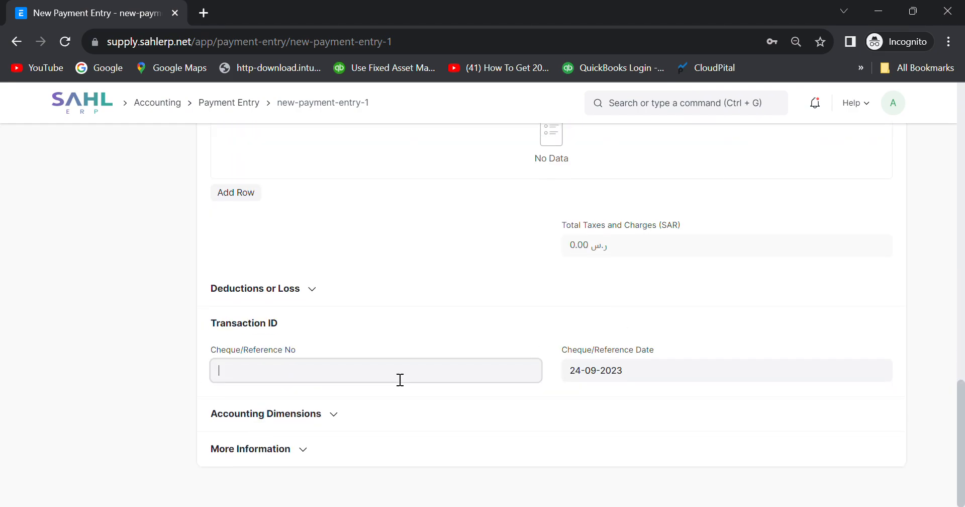
{"action": "type", "text": "Test6"}
Save and submit the 150.00 SAR payment entry.
{"action": "scroll", "coordinate": [608, 323], "scroll_direction": "up", "scroll_amount": 15}
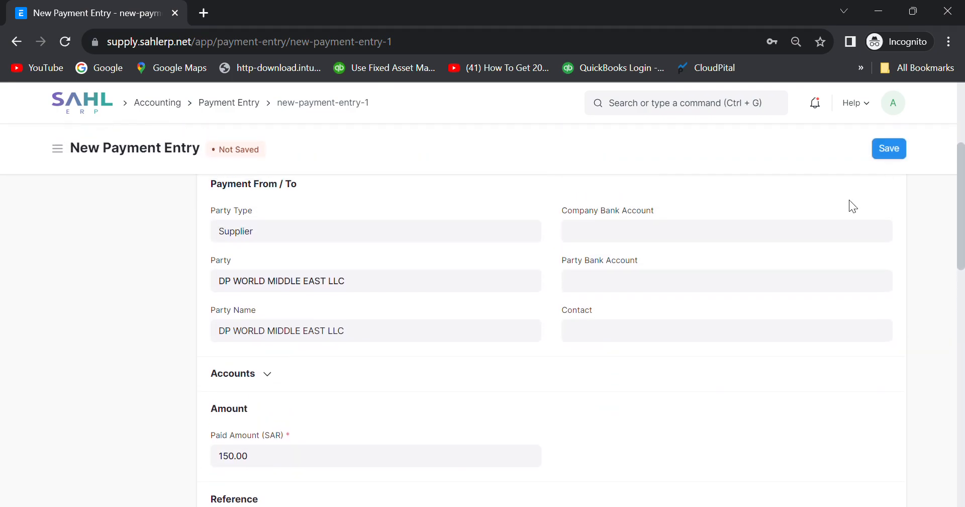
{"action": "left_click", "coordinate": [894, 149]}
{"action": "left_click", "coordinate": [887, 149]}
{"action": "left_click", "coordinate": [649, 204]}
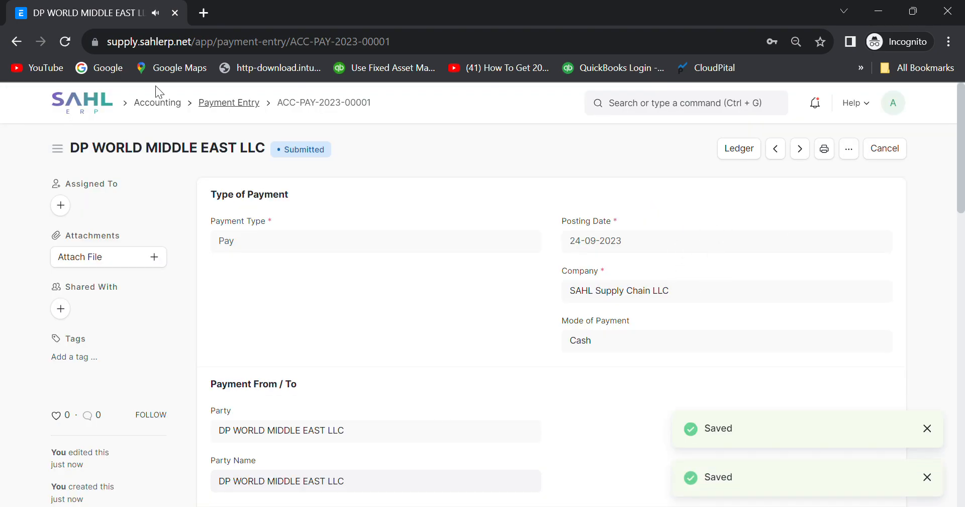
Open the Mobile Battery material request MAT-MR-2023-00008 and view its connections.
{"action": "left_click", "coordinate": [81, 103]}
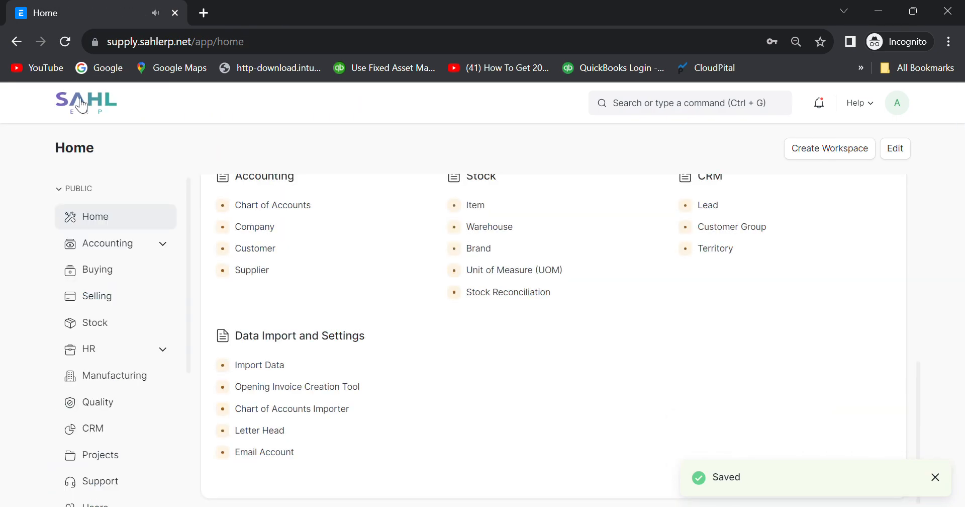
{"action": "scroll", "coordinate": [287, 357], "scroll_direction": "up", "scroll_amount": 2}
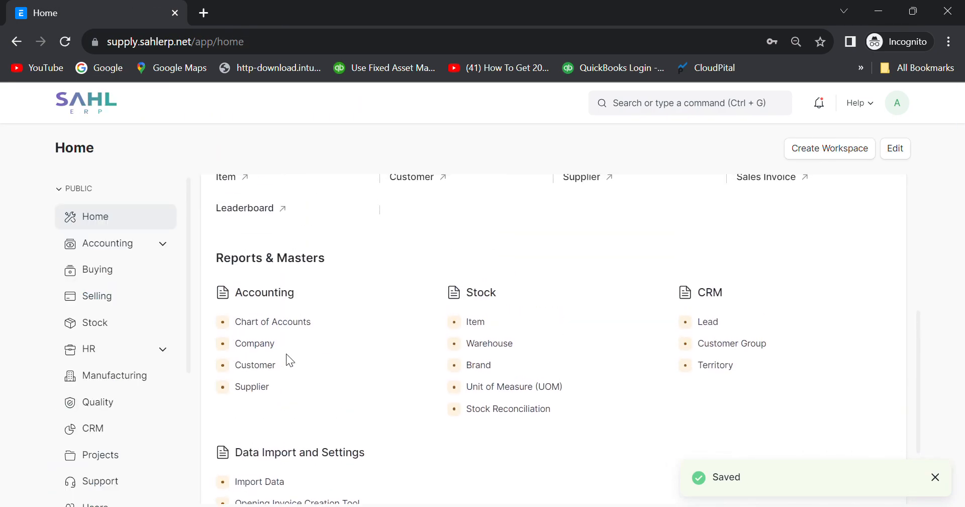
{"action": "left_click", "coordinate": [130, 272]}
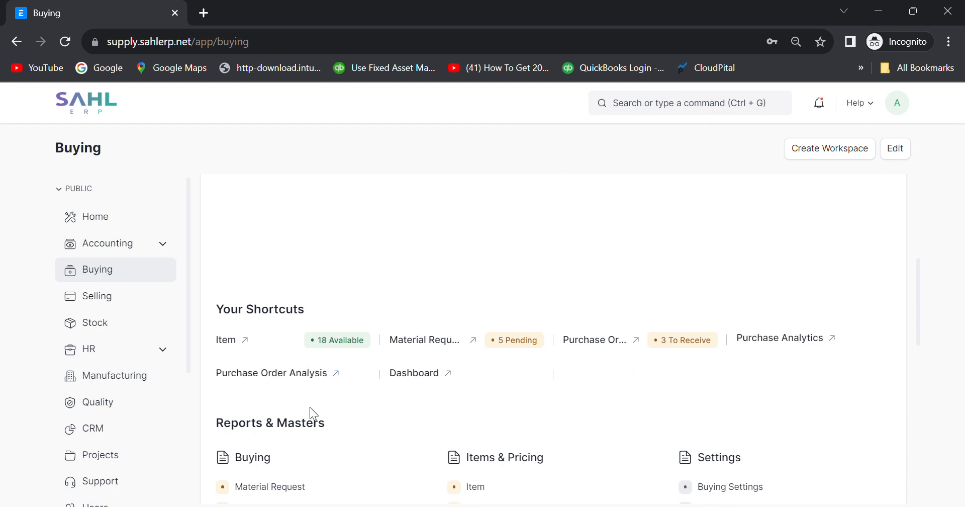
{"action": "left_click", "coordinate": [276, 362]}
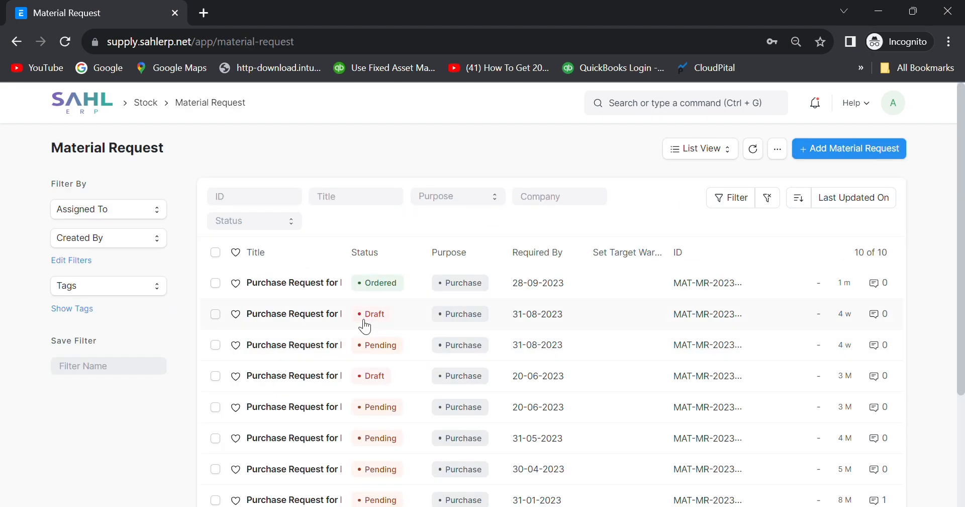
{"action": "left_click", "coordinate": [299, 284]}
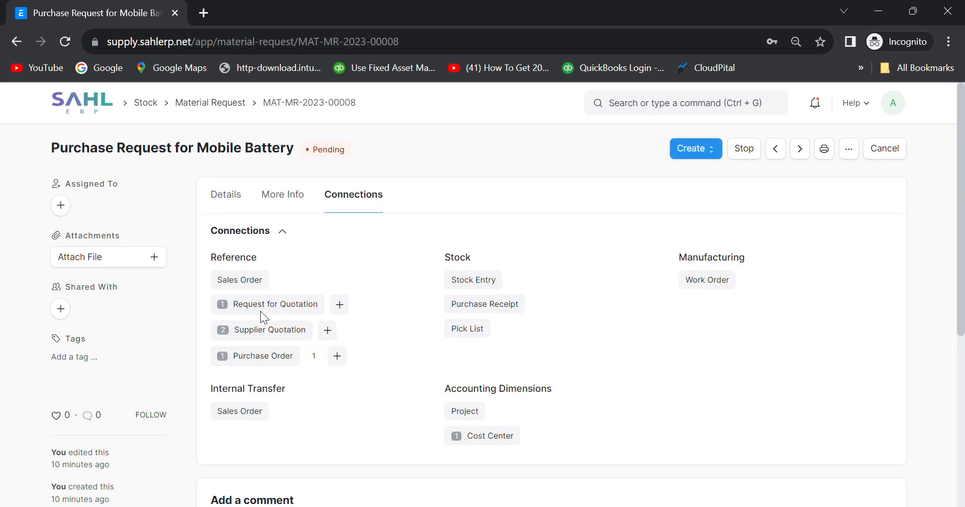
{"action": "left_click", "coordinate": [226, 194]}
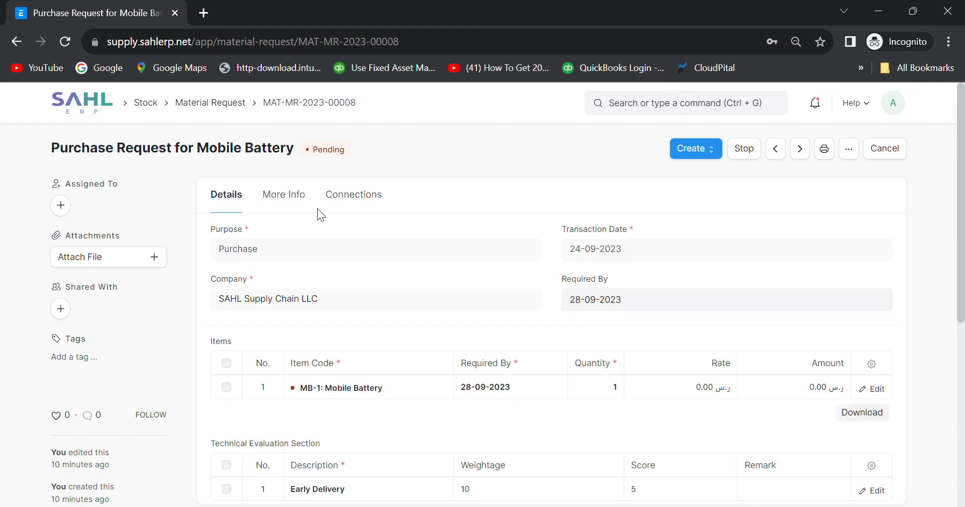
{"action": "left_click", "coordinate": [339, 194]}
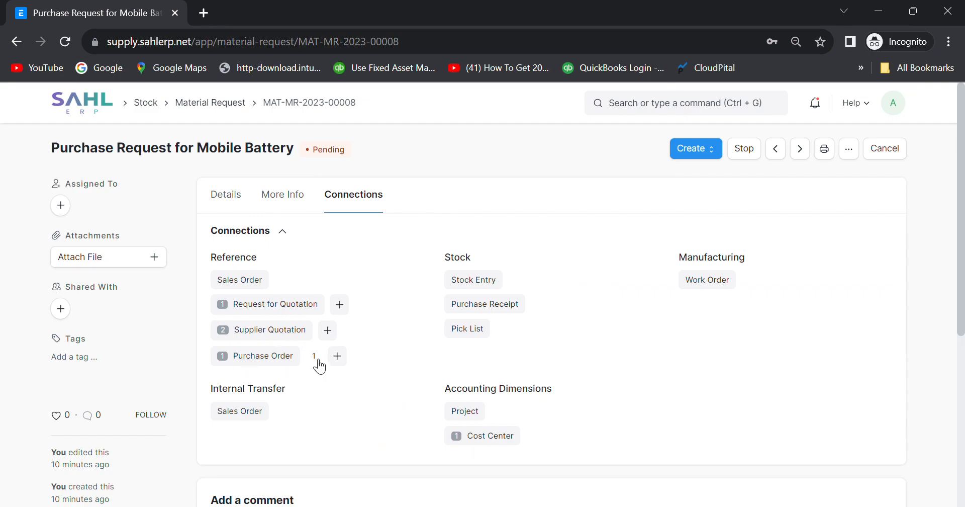
Open its DP WORLD purchase order PUR-ORD-2023-00002 and list the documents it can create.
{"action": "left_click", "coordinate": [246, 358]}
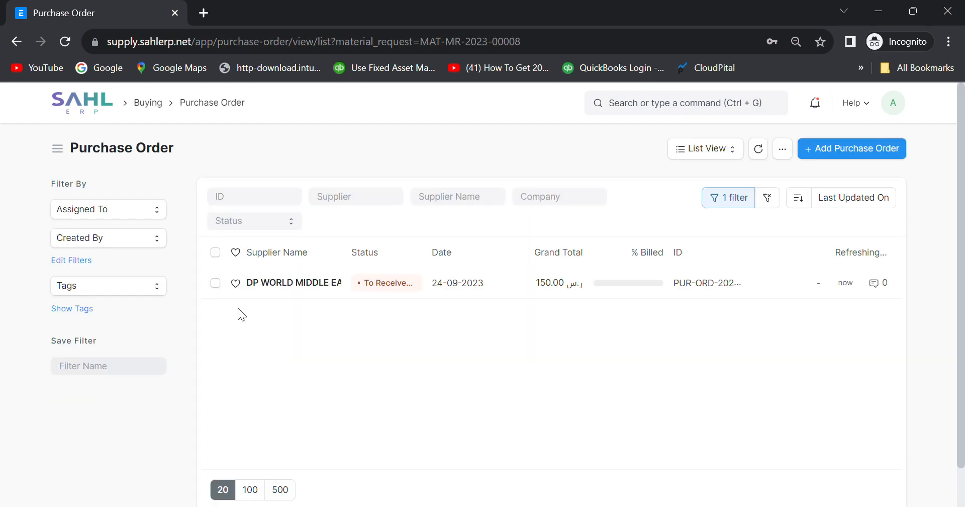
{"action": "left_click", "coordinate": [294, 283]}
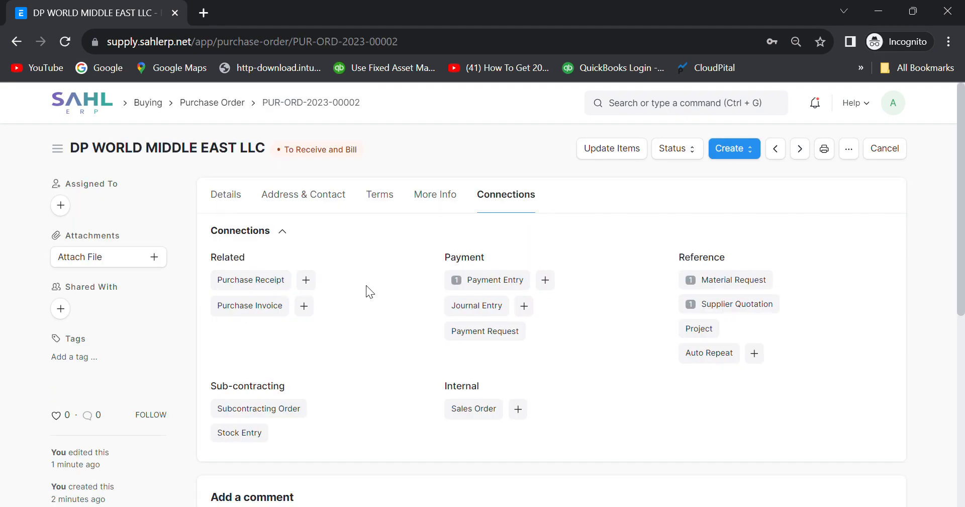
{"action": "left_click", "coordinate": [17, 42]}
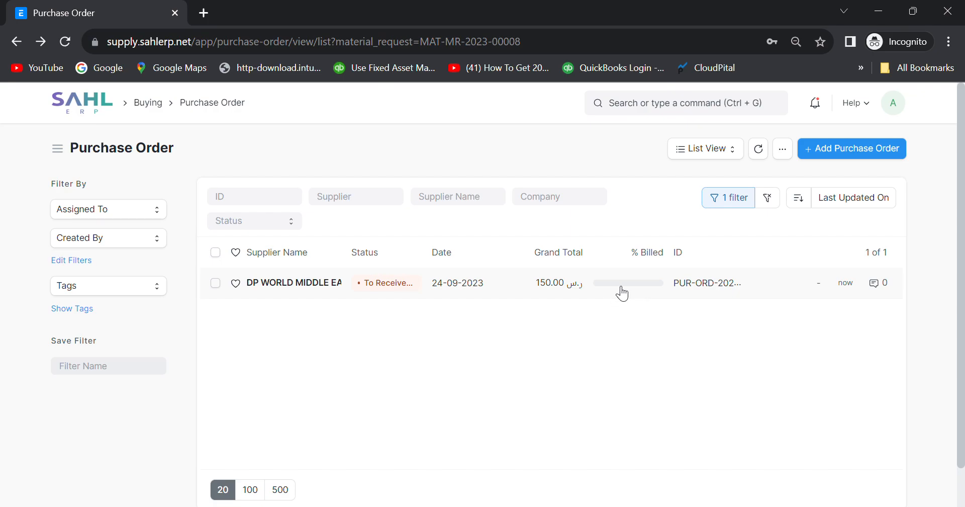
{"action": "left_click", "coordinate": [277, 284]}
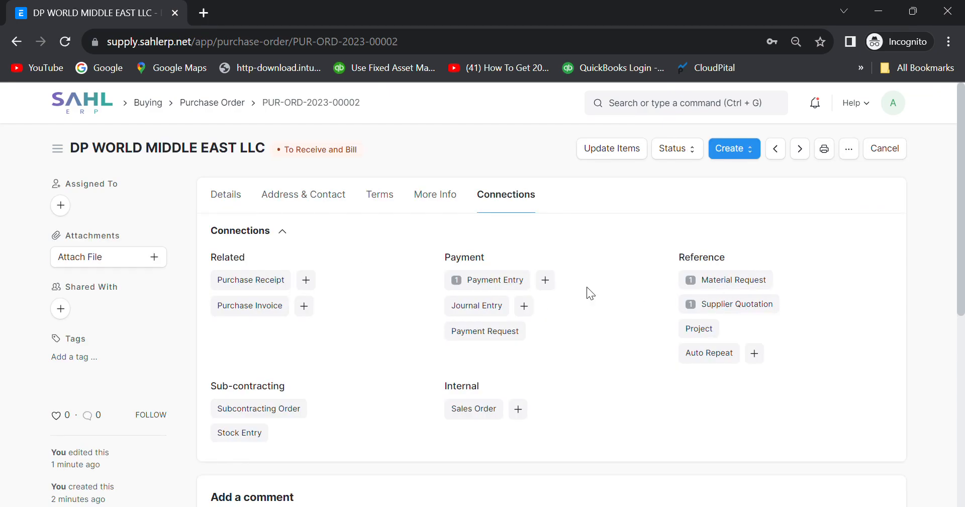
{"action": "left_click", "coordinate": [231, 195]}
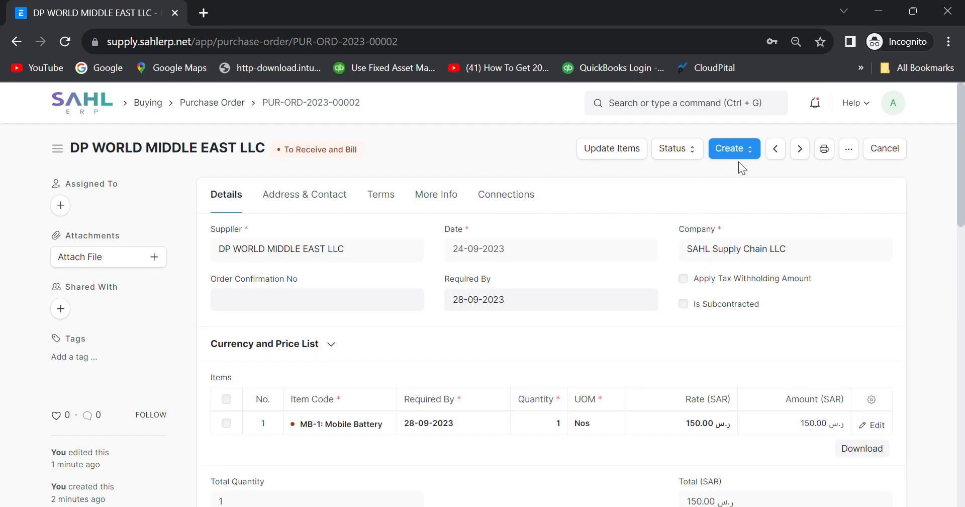
{"action": "left_click", "coordinate": [753, 157]}
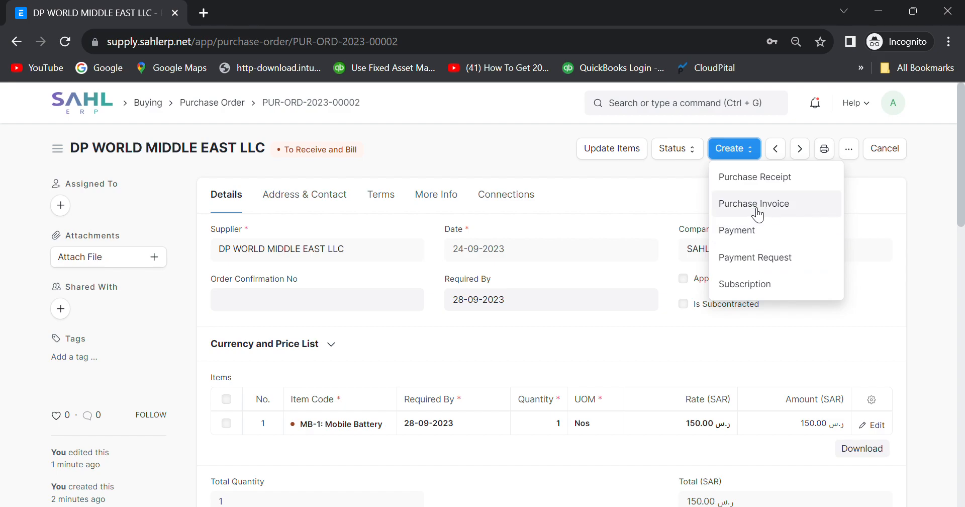
Create a purchase receipt from the purchase order.
{"action": "left_click", "coordinate": [762, 179]}
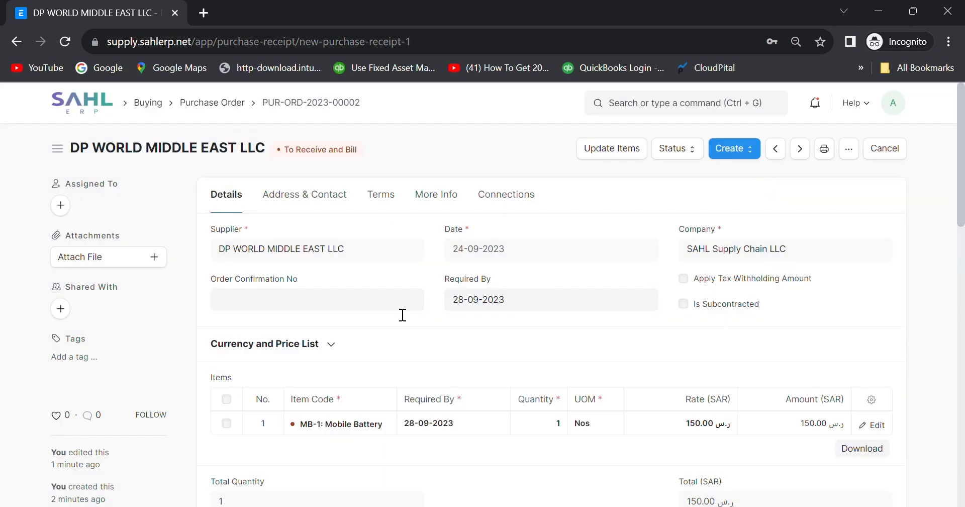
{"action": "scroll", "coordinate": [457, 330], "scroll_direction": "down", "scroll_amount": 2}
{"action": "scroll", "coordinate": [458, 330], "scroll_direction": "up", "scroll_amount": 2}
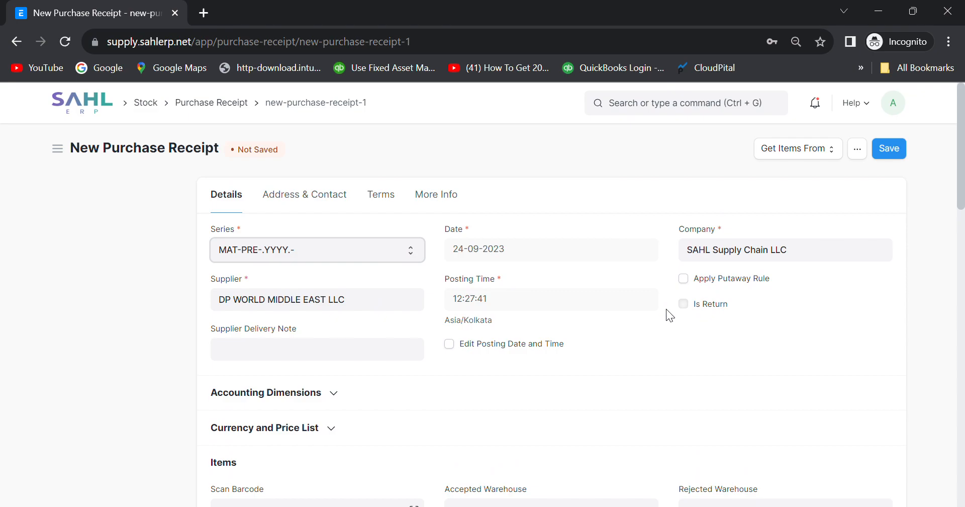
{"action": "scroll", "coordinate": [569, 352], "scroll_direction": "down", "scroll_amount": 2}
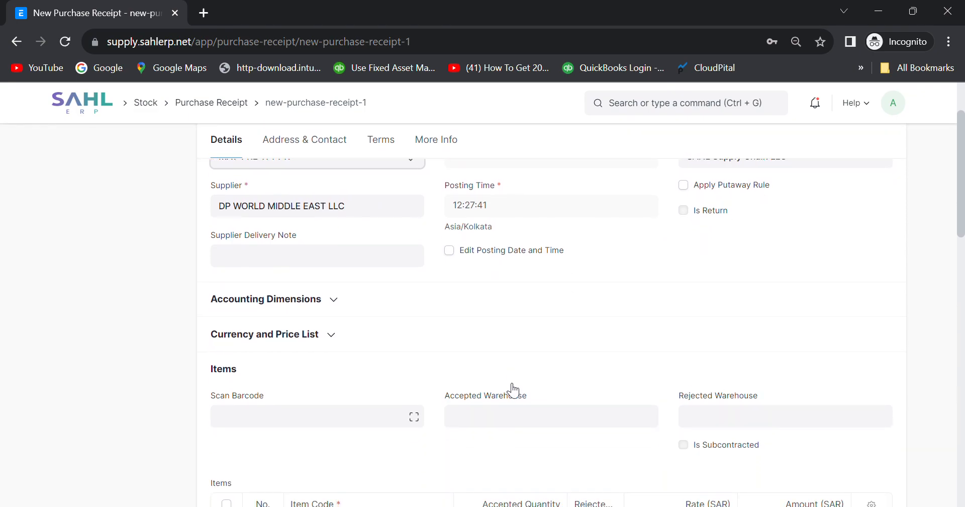
Enter supplier delivery note DN1 and set the accepted warehouse to Stores - SSCL.
{"action": "left_click", "coordinate": [309, 260]}
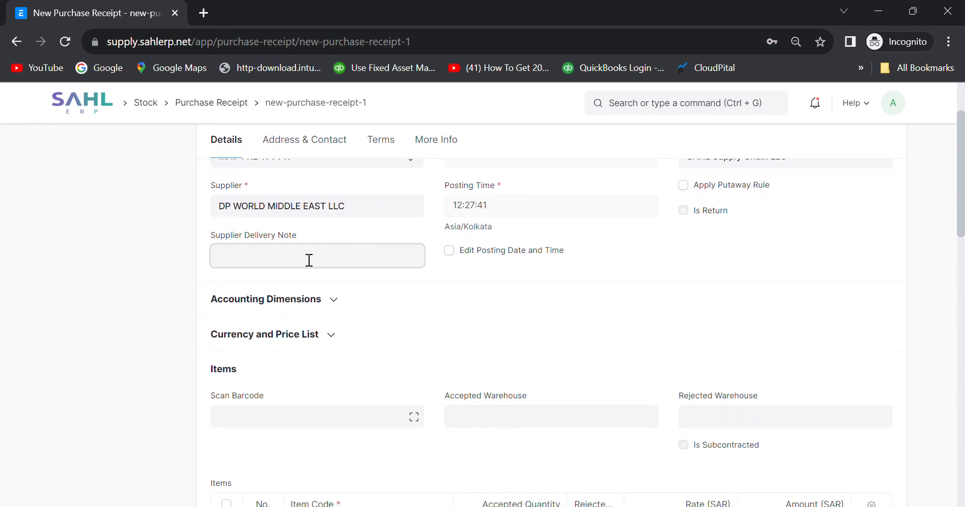
{"action": "type", "text": "NOt"}
{"action": "key", "text": "BackSpace"}
{"action": "key", "text": "BackSpace"}
{"action": "key", "text": "BackSpace"}
{"action": "type", "text": "DN"}
{"action": "scroll", "coordinate": [392, 373], "scroll_direction": "down", "scroll_amount": 3}
{"action": "left_click", "coordinate": [573, 258]}
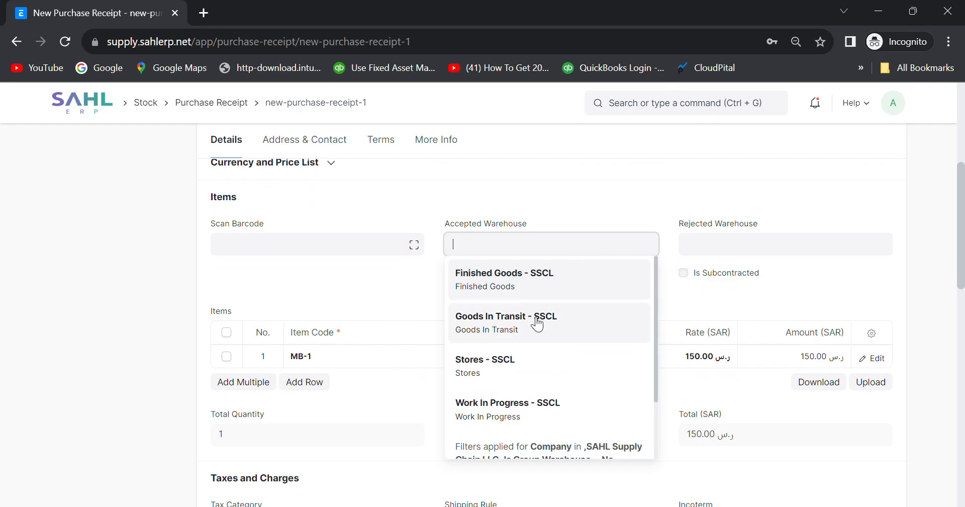
{"action": "left_click", "coordinate": [520, 358]}
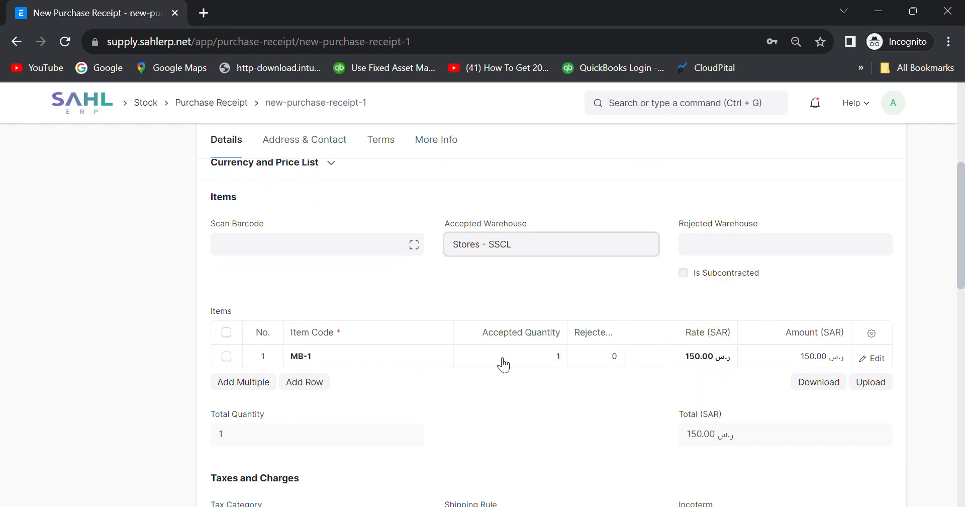
Save and submit the purchase receipt.
{"action": "scroll", "coordinate": [736, 412], "scroll_direction": "down", "scroll_amount": 7}
{"action": "scroll", "coordinate": [736, 412], "scroll_direction": "up", "scroll_amount": 3}
{"action": "scroll", "coordinate": [736, 409], "scroll_direction": "up", "scroll_amount": 10}
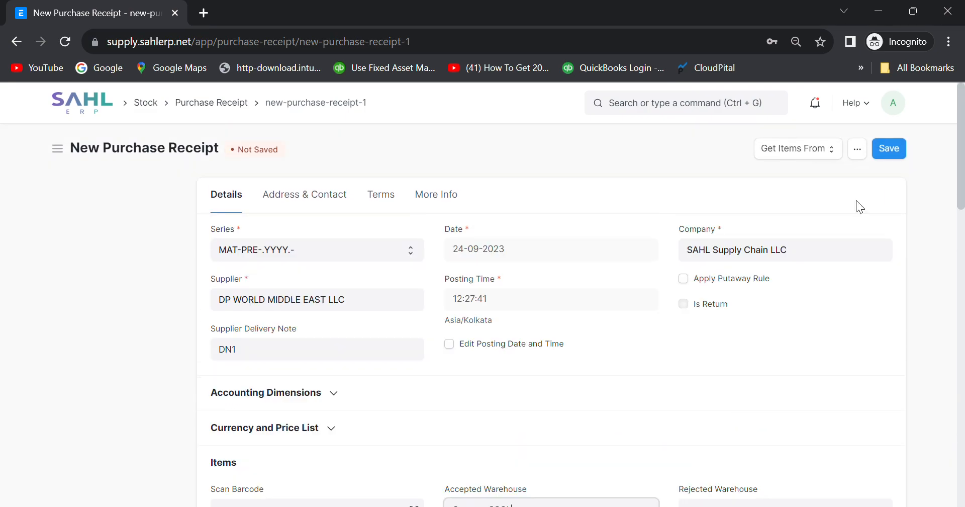
{"action": "left_click", "coordinate": [888, 151]}
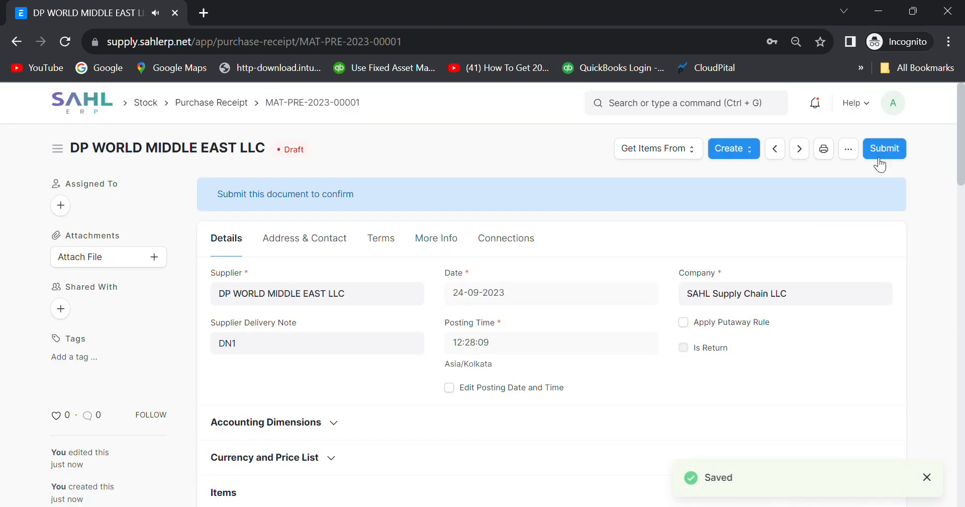
{"action": "left_click", "coordinate": [879, 150]}
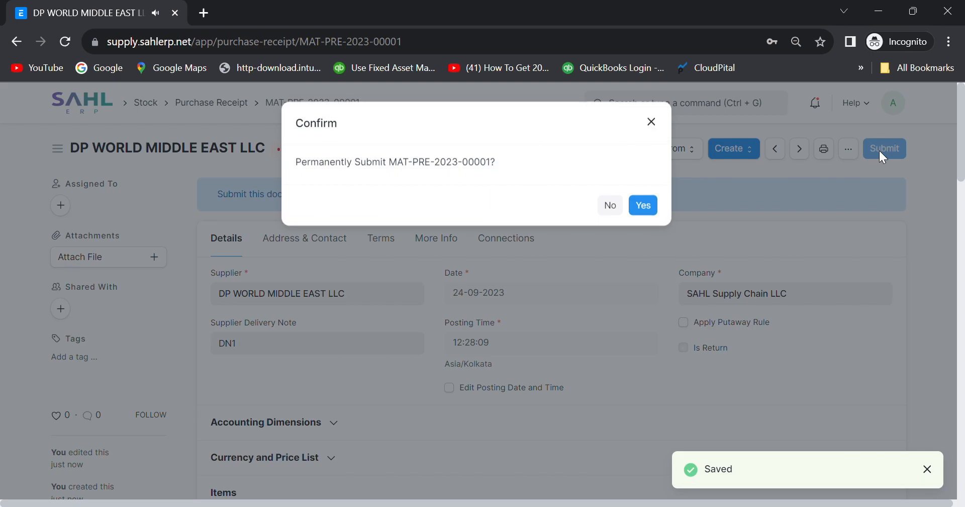
{"action": "left_click", "coordinate": [646, 205]}
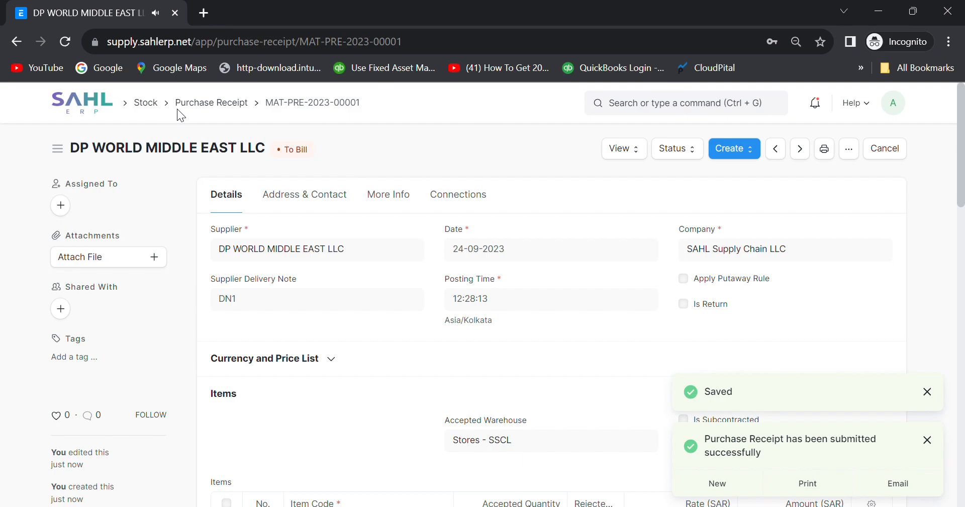
Reopen the DP WORLD MIDDLE EAST order PUR-ORD-2023-00002 from Buying and check its linked receipt and payment.
{"action": "left_click", "coordinate": [90, 107]}
{"action": "left_click", "coordinate": [104, 303]}
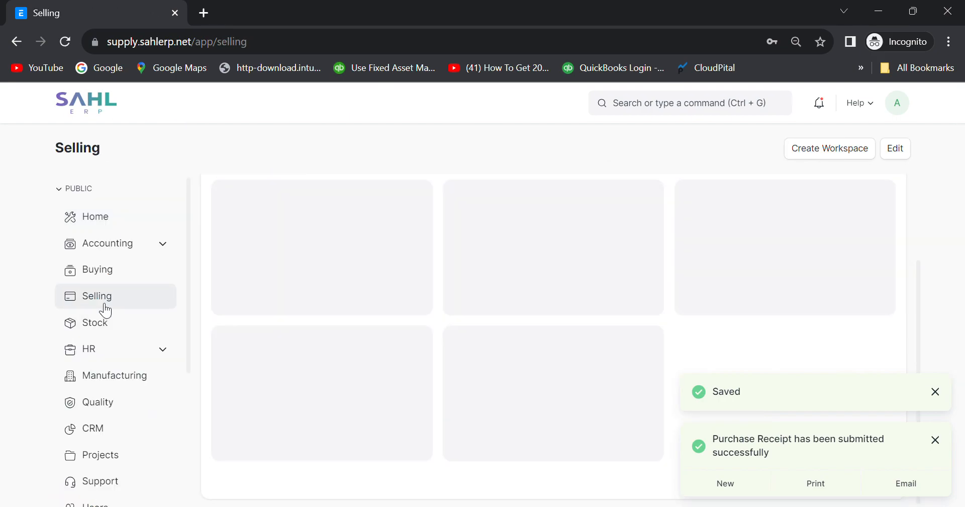
{"action": "left_click", "coordinate": [102, 270]}
{"action": "scroll", "coordinate": [270, 352], "scroll_direction": "down", "scroll_amount": 2}
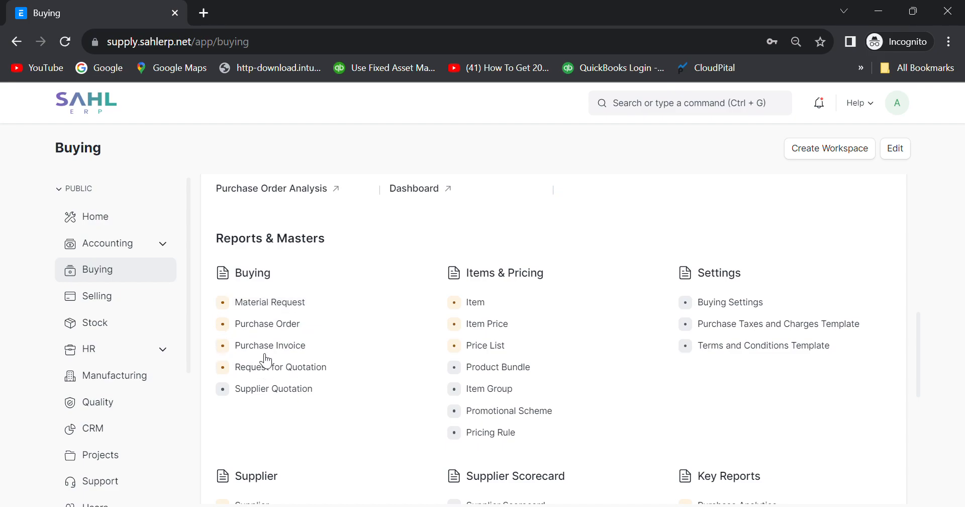
{"action": "left_click", "coordinate": [262, 323]}
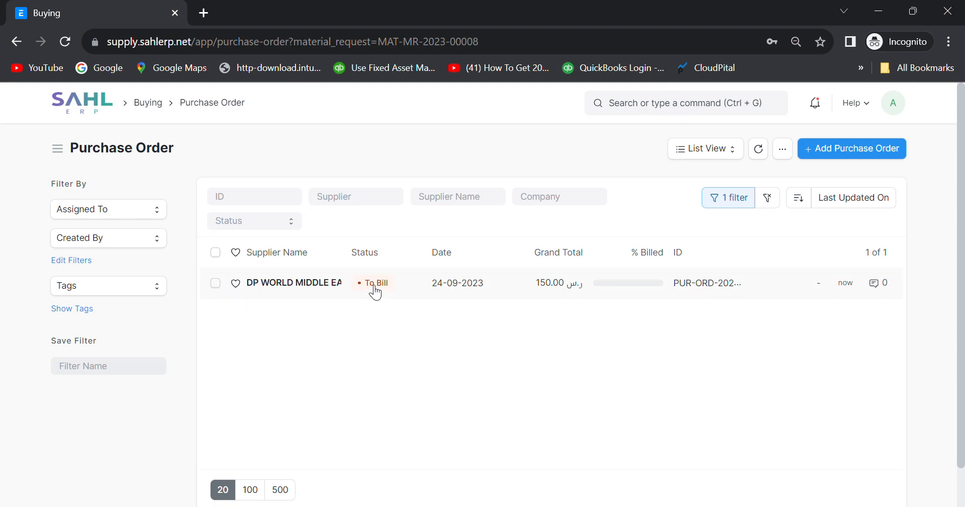
{"action": "left_click", "coordinate": [300, 284]}
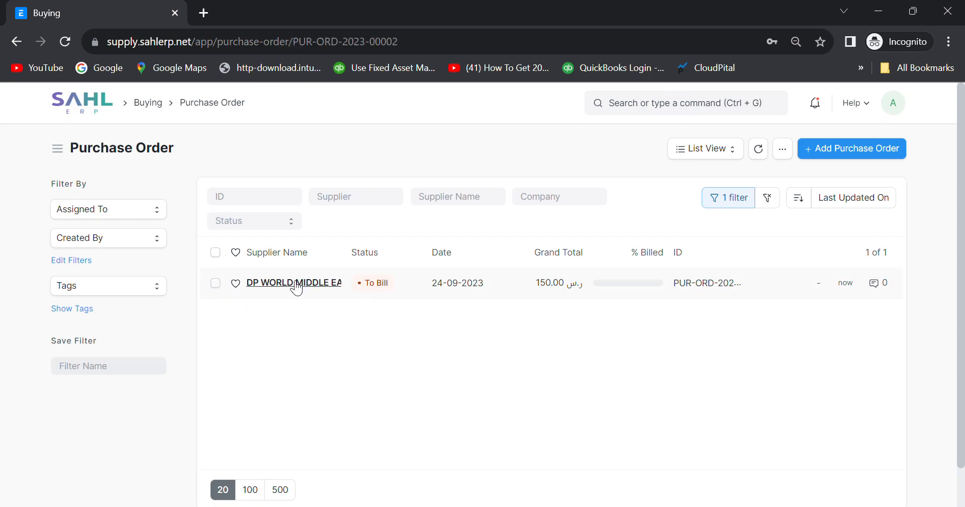
{"action": "left_click", "coordinate": [492, 209]}
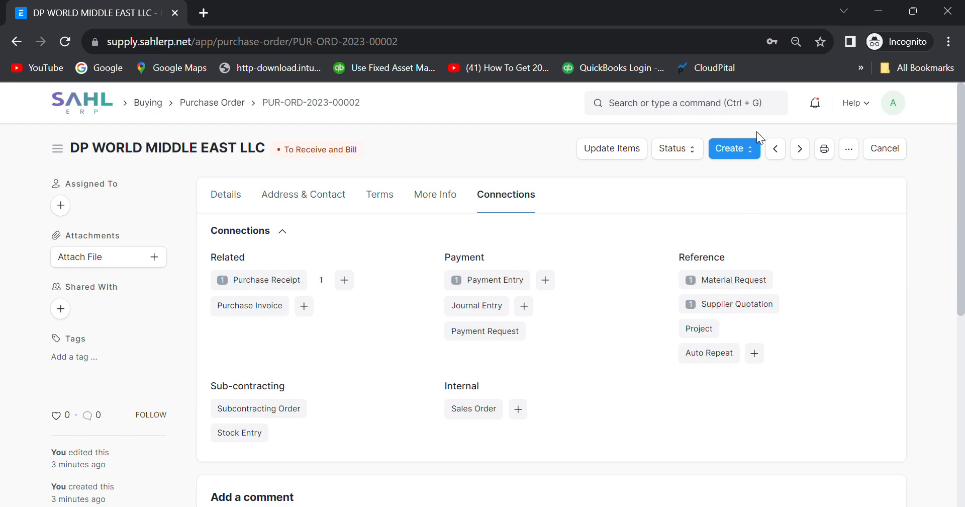
Create a new purchase invoice from the purchase order.
{"action": "left_click", "coordinate": [749, 152]}
{"action": "left_click", "coordinate": [740, 204]}
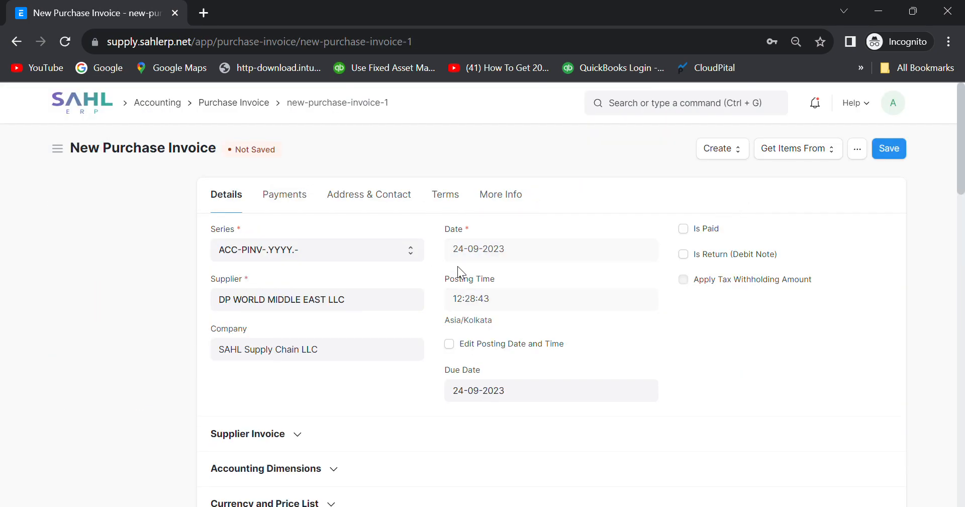
{"action": "scroll", "coordinate": [555, 318], "scroll_direction": "down", "scroll_amount": 10}
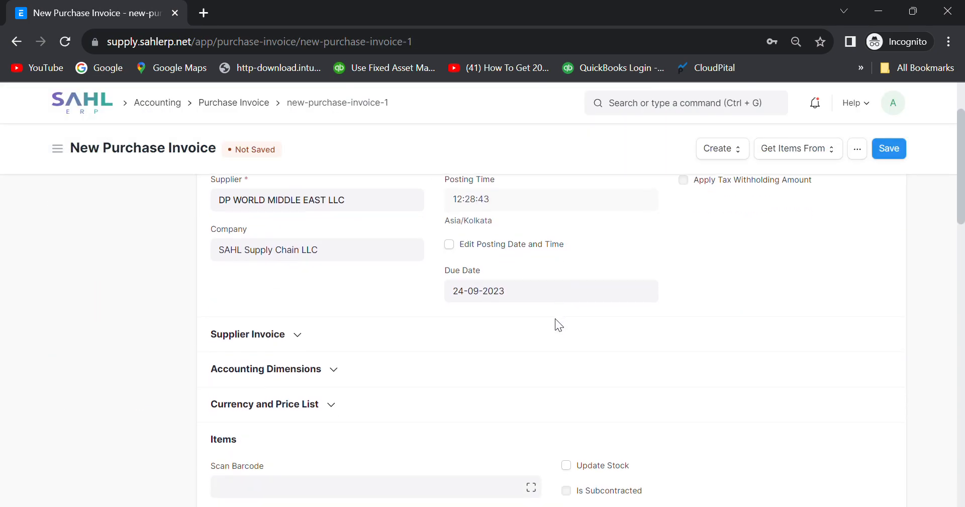
{"action": "scroll", "coordinate": [555, 318], "scroll_direction": "up", "scroll_amount": 10}
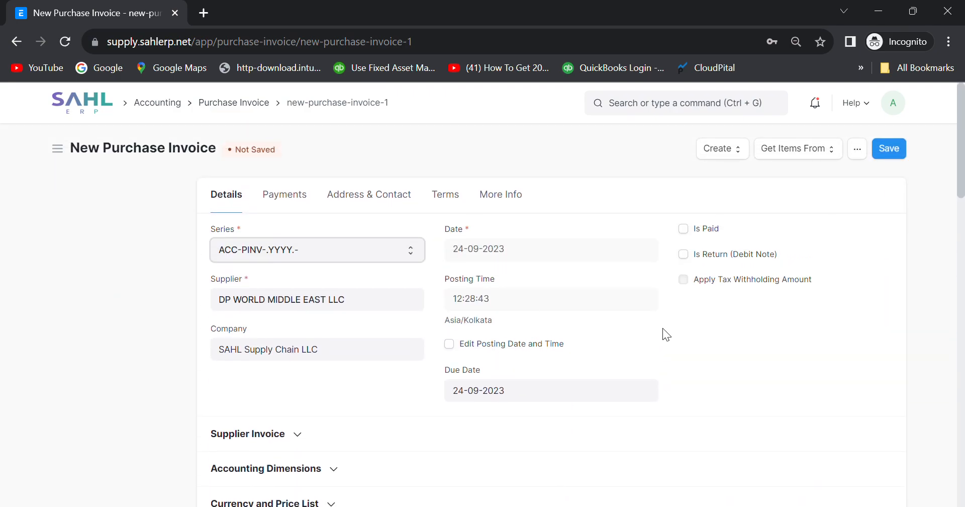
{"action": "scroll", "coordinate": [548, 323], "scroll_direction": "down", "scroll_amount": 4}
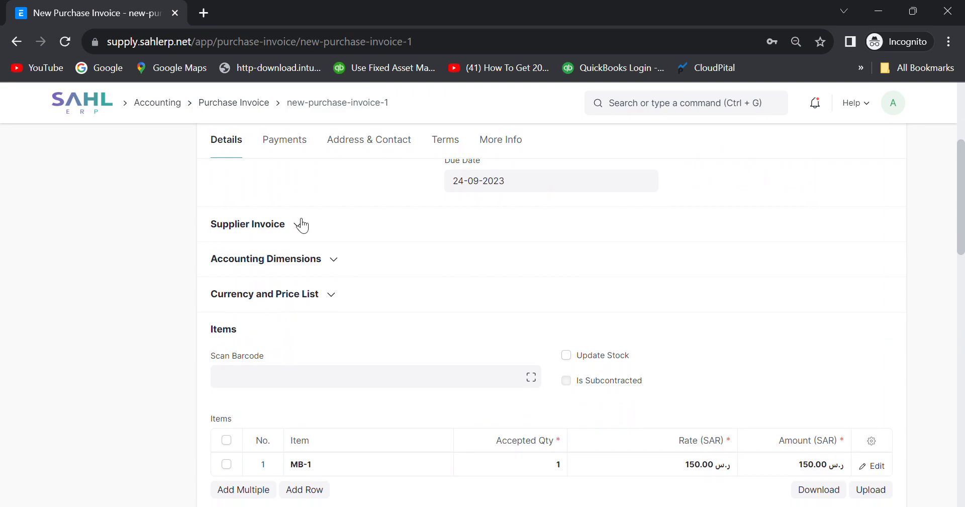
Enter supplier invoice number IN101 with supplier invoice date 24-09-2023.
{"action": "left_click", "coordinate": [302, 226]}
{"action": "left_click", "coordinate": [261, 274]}
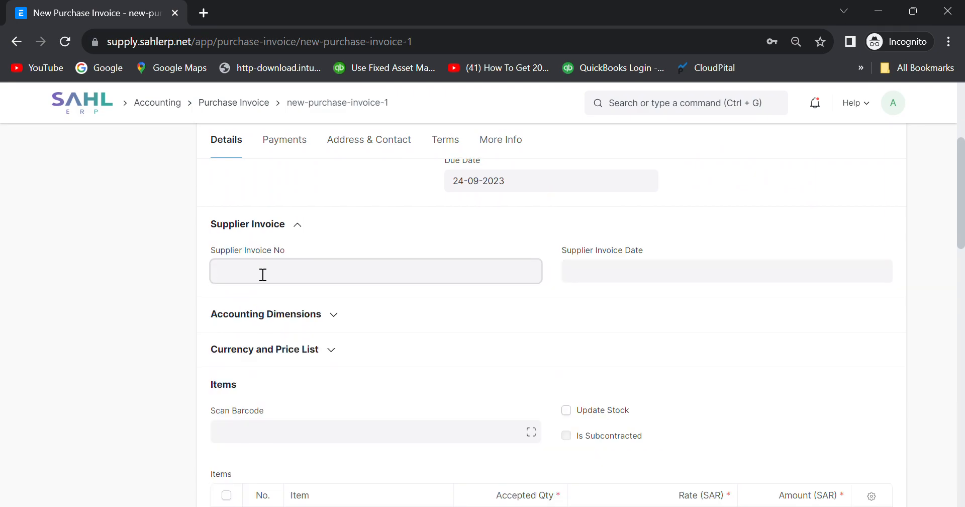
{"action": "type", "text": "IN101"}
{"action": "left_click", "coordinate": [625, 279]}
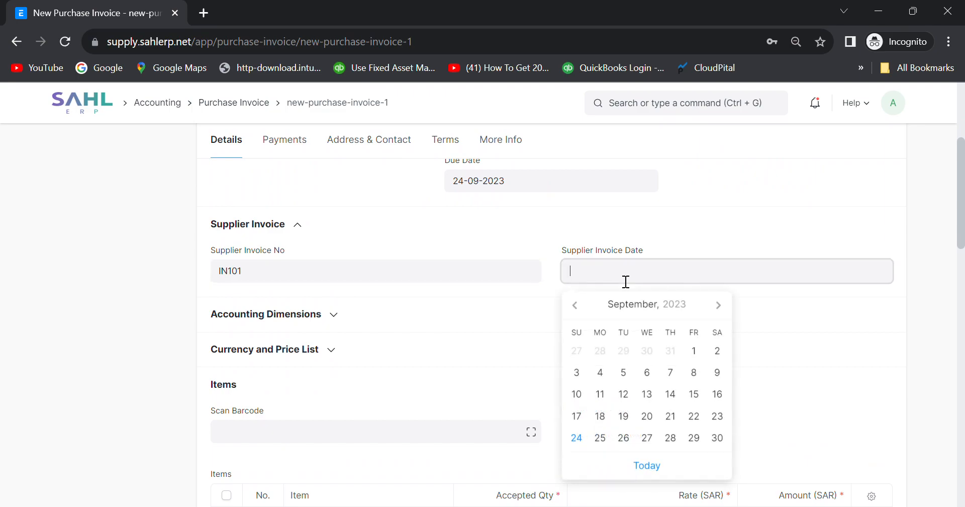
{"action": "left_click", "coordinate": [608, 437]}
{"action": "left_click", "coordinate": [643, 280]}
{"action": "left_click", "coordinate": [577, 437]}
Review the invoice's cost center, project and currency sections.
{"action": "scroll", "coordinate": [417, 328], "scroll_direction": "down", "scroll_amount": 2}
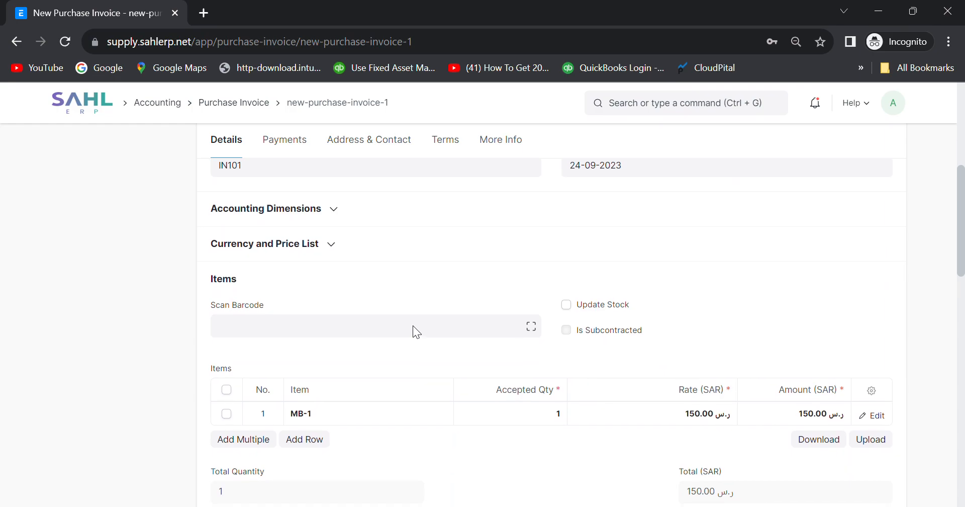
{"action": "left_click", "coordinate": [333, 209]}
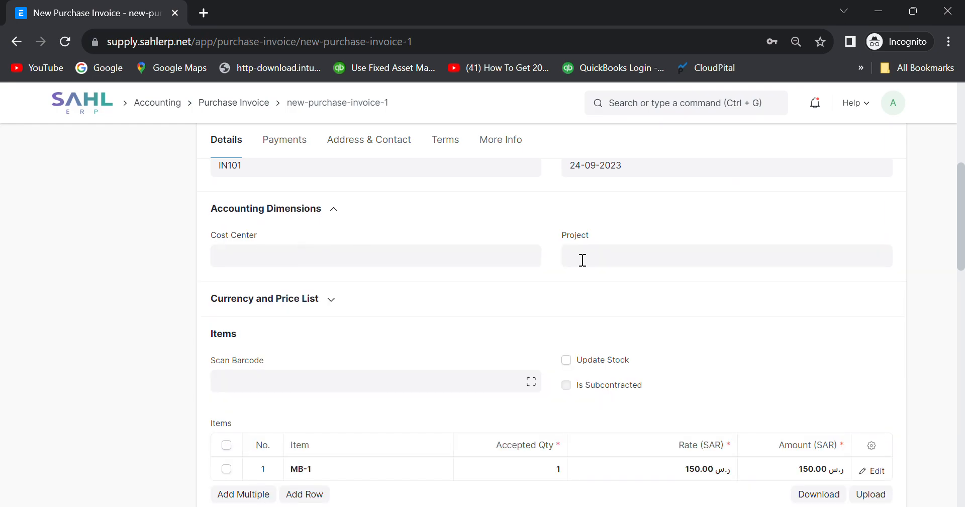
{"action": "left_click", "coordinate": [338, 302]}
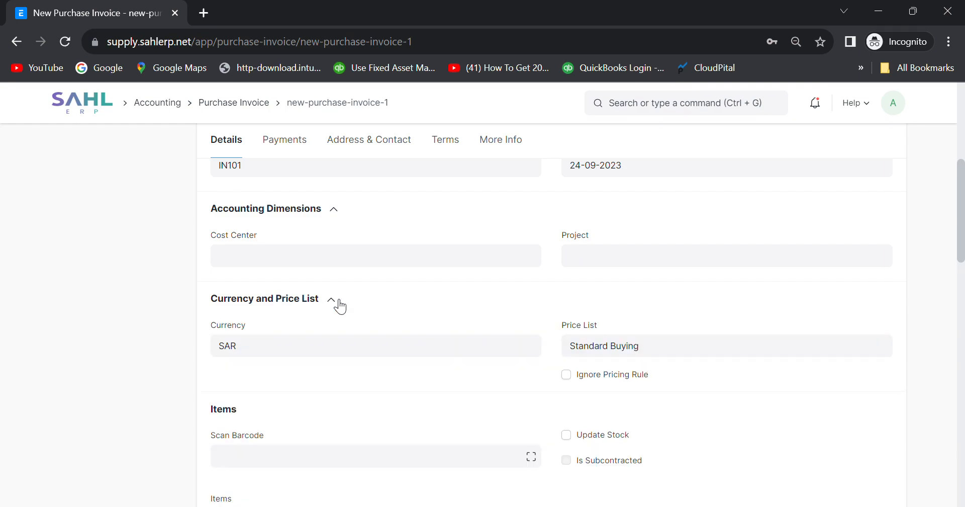
{"action": "left_click", "coordinate": [339, 301]}
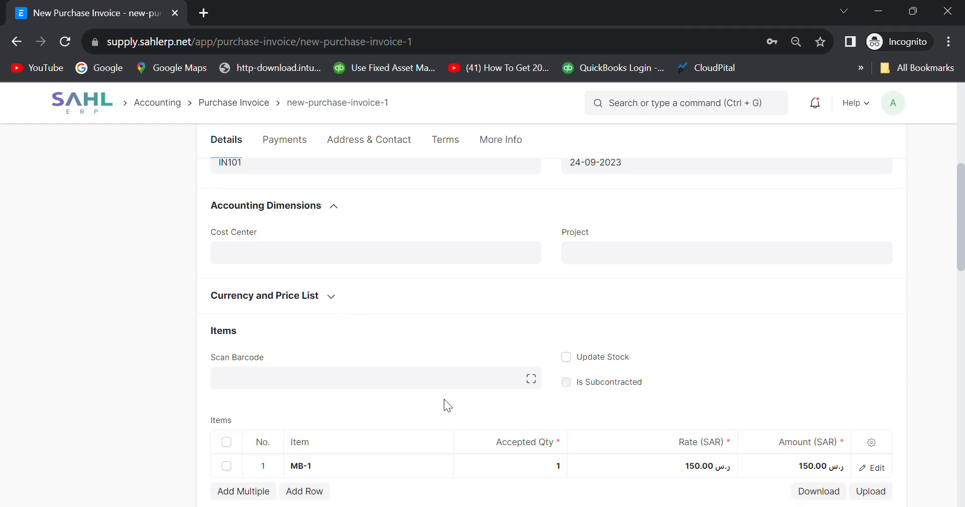
{"action": "scroll", "coordinate": [446, 402], "scroll_direction": "down", "scroll_amount": 2}
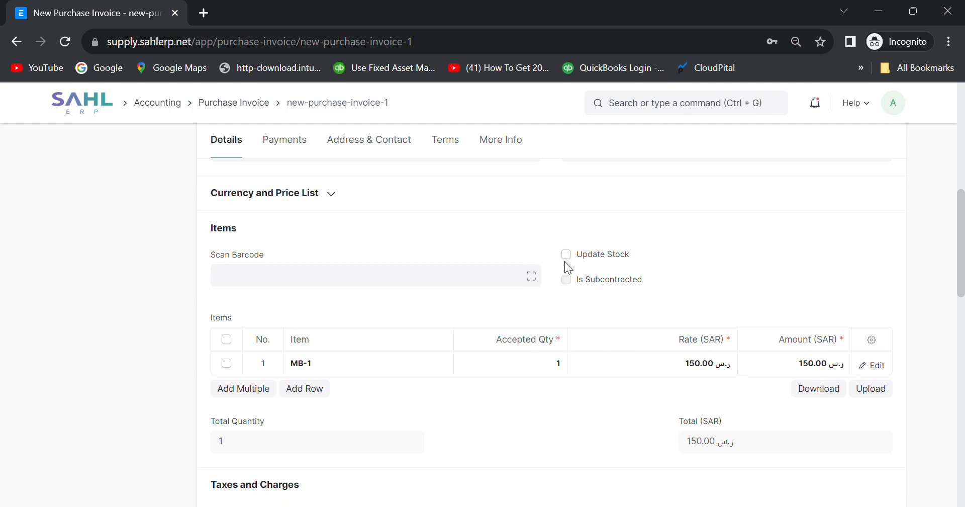
{"action": "scroll", "coordinate": [536, 381], "scroll_direction": "down", "scroll_amount": 2}
{"action": "scroll", "coordinate": [634, 387], "scroll_direction": "down", "scroll_amount": 3}
{"action": "scroll", "coordinate": [634, 387], "scroll_direction": "up", "scroll_amount": 10}
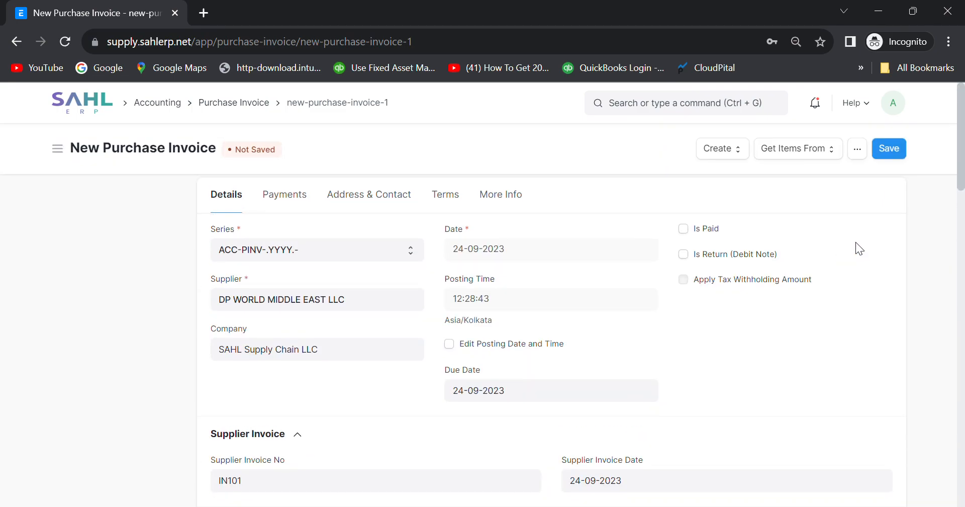
Save and submit the purchase invoice.
{"action": "left_click", "coordinate": [896, 148]}
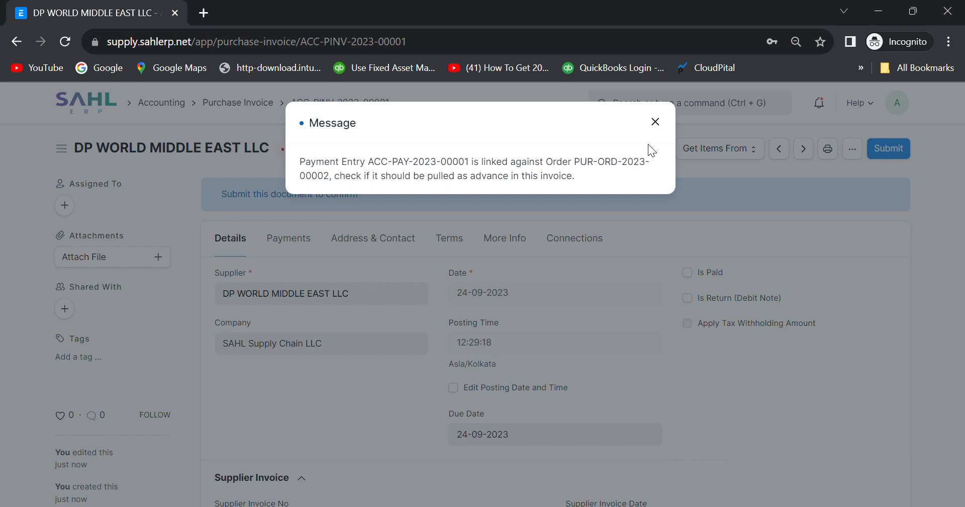
{"action": "left_click", "coordinate": [656, 122]}
{"action": "left_click", "coordinate": [870, 148]}
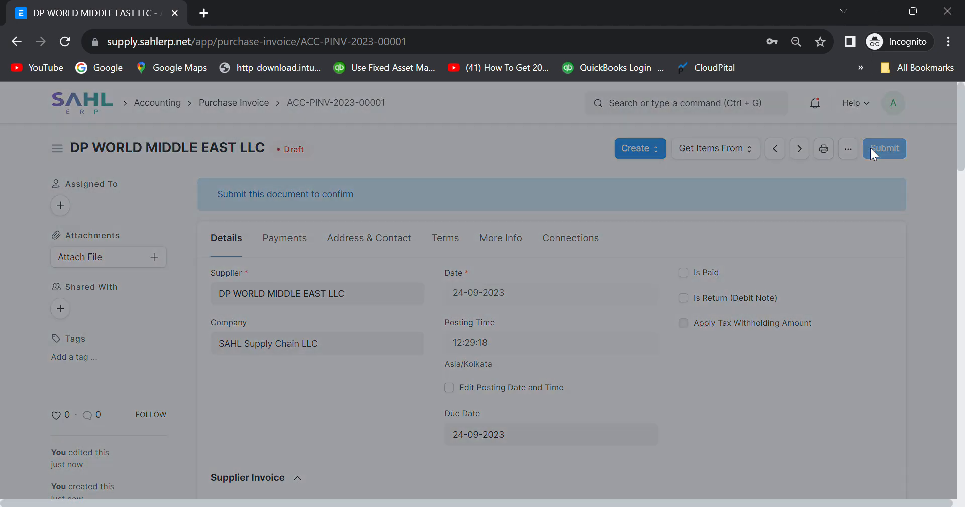
{"action": "left_click", "coordinate": [654, 204]}
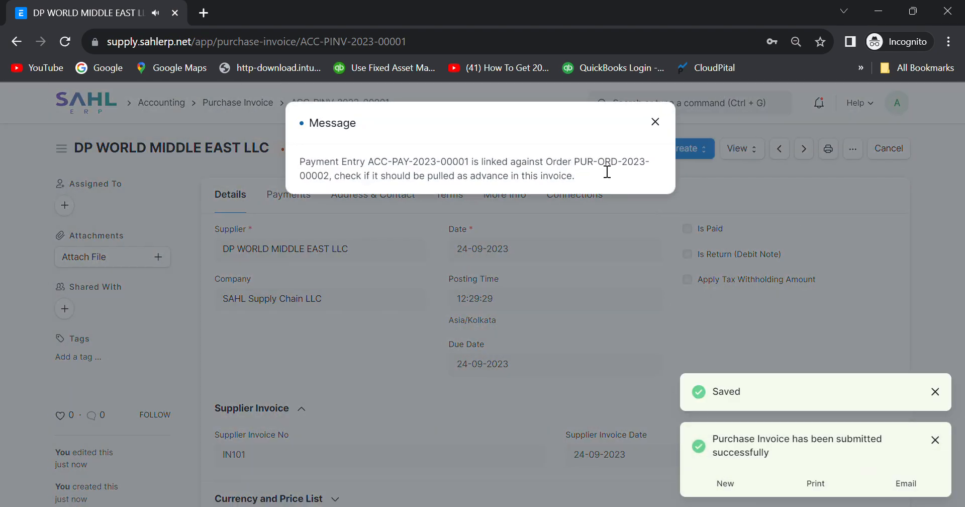
Close the advance-payment notice, check ACC-PINV-2023-00001's linked Purchase Order, and go Home.
{"action": "left_click", "coordinate": [656, 122]}
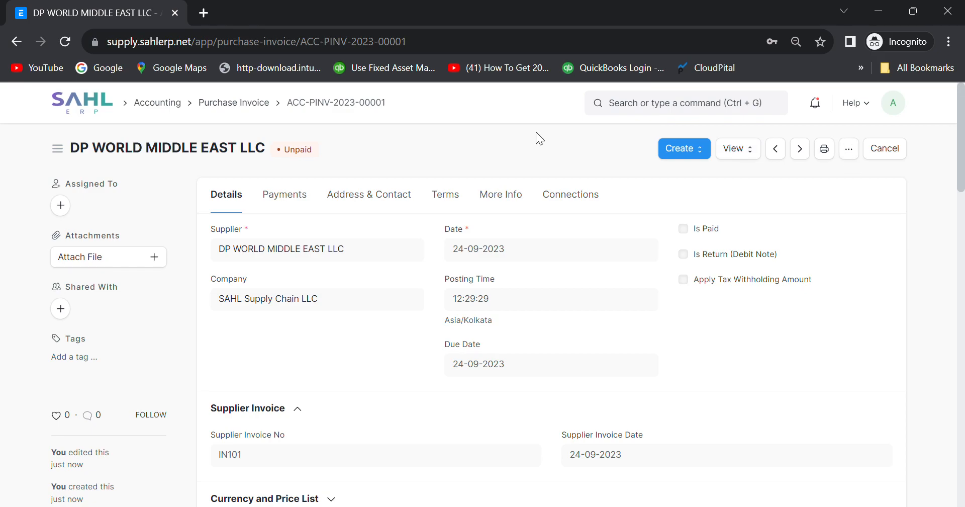
{"action": "left_click", "coordinate": [570, 195]}
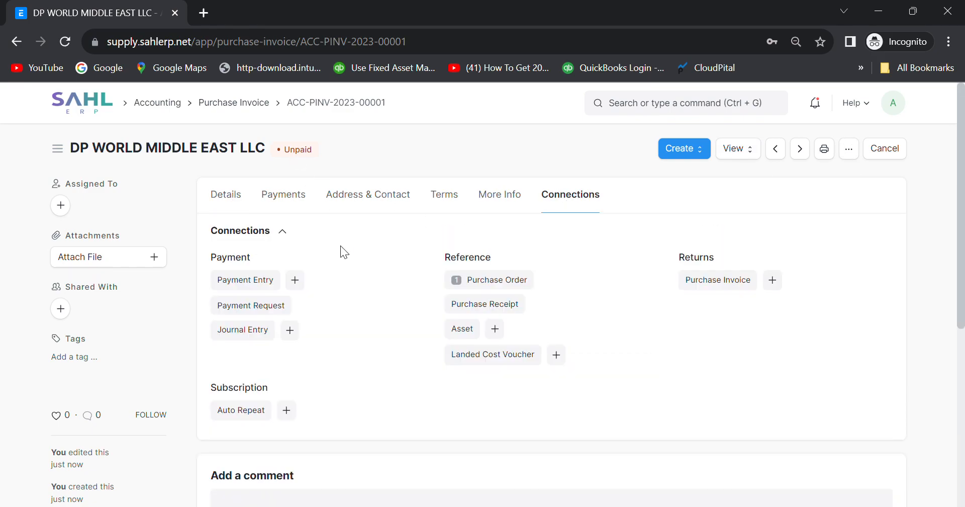
{"action": "left_click", "coordinate": [110, 103]}
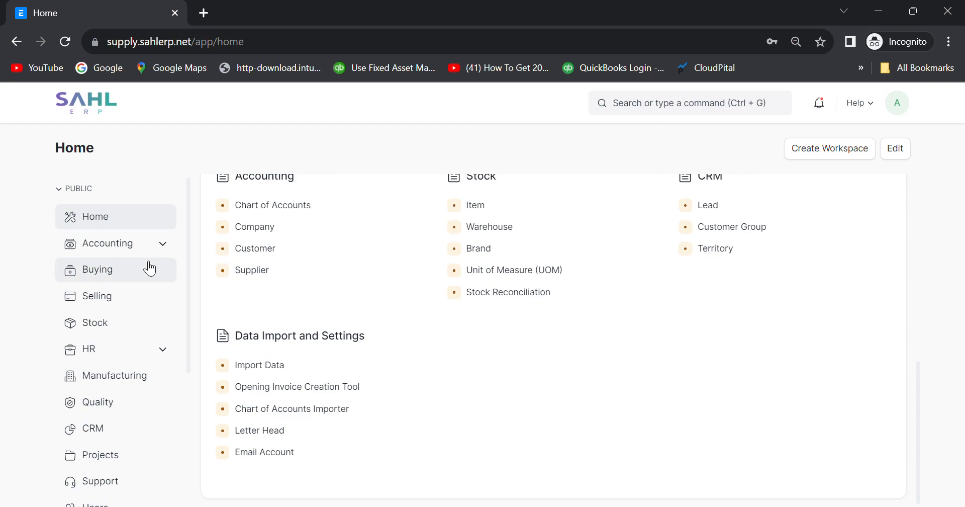
Open the Payment Reconciliation form from the Accounting workspace.
{"action": "left_click", "coordinate": [78, 251]}
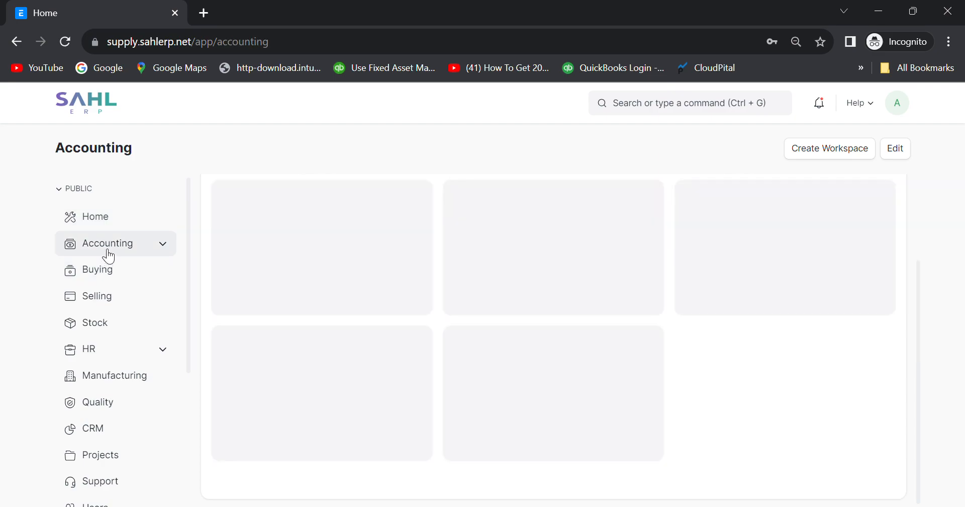
{"action": "scroll", "coordinate": [798, 379], "scroll_direction": "down", "scroll_amount": 5}
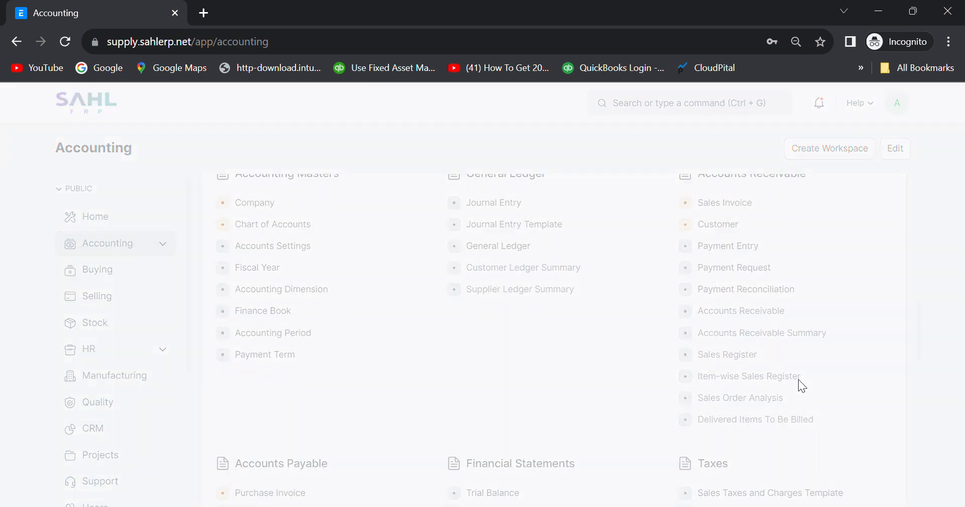
{"action": "left_click", "coordinate": [751, 289]}
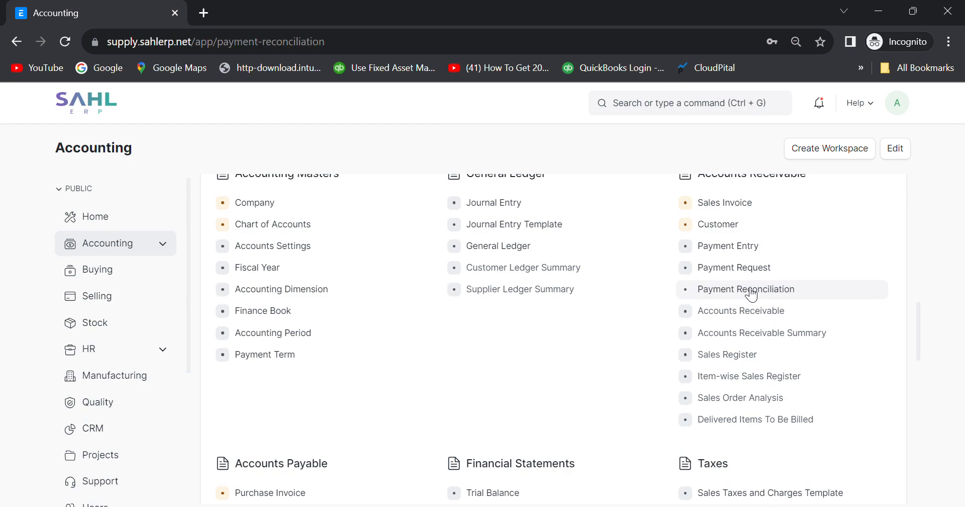
{"action": "left_click", "coordinate": [16, 41]}
{"action": "scroll", "coordinate": [240, 262], "scroll_direction": "down", "scroll_amount": 3}
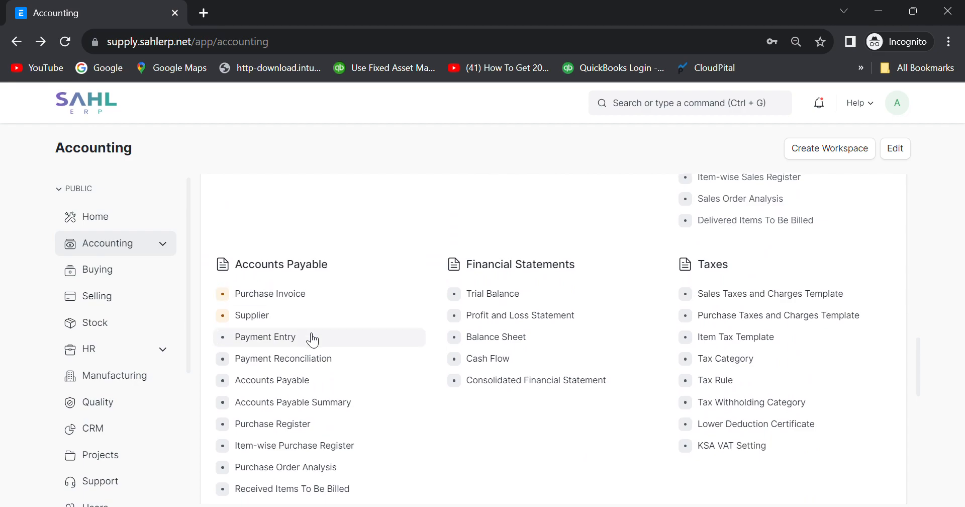
{"action": "scroll", "coordinate": [392, 385], "scroll_direction": "up", "scroll_amount": 4}
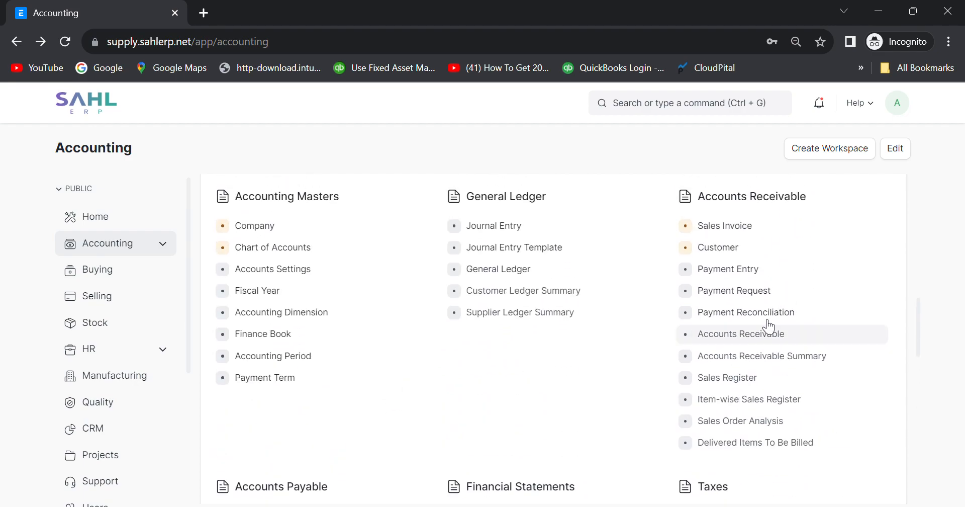
{"action": "left_click", "coordinate": [748, 311]}
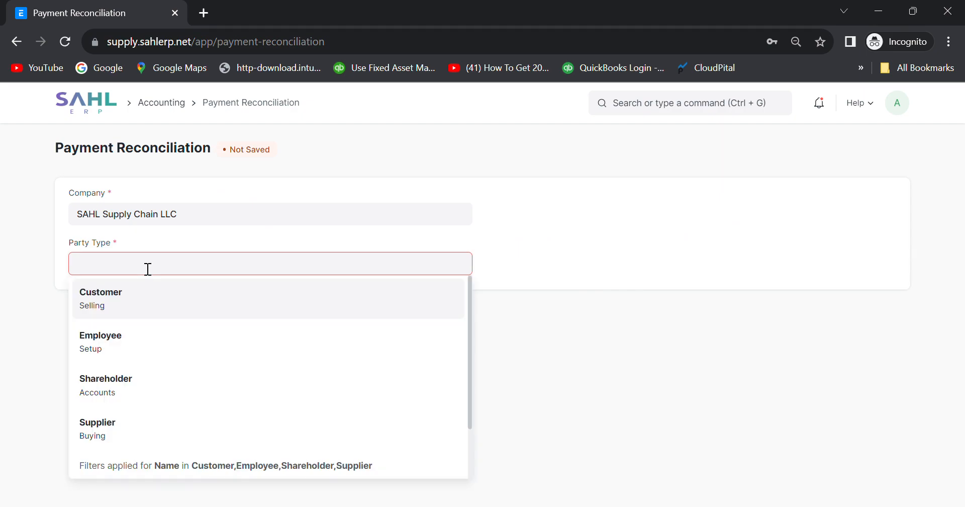
Fetch unreconciled entries for supplier DAKEN LOGISTICS SERVICES EST, which returns none.
{"action": "left_click", "coordinate": [104, 423]}
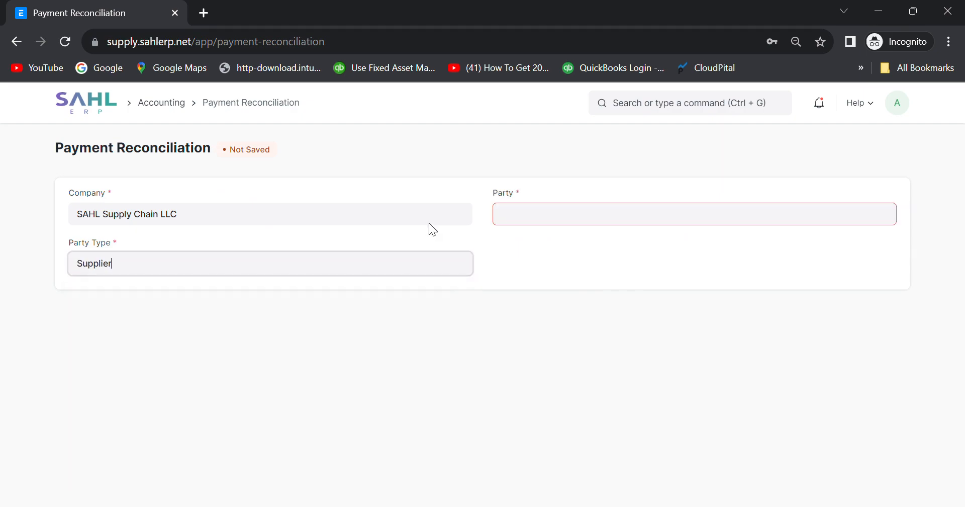
{"action": "left_click", "coordinate": [538, 219]}
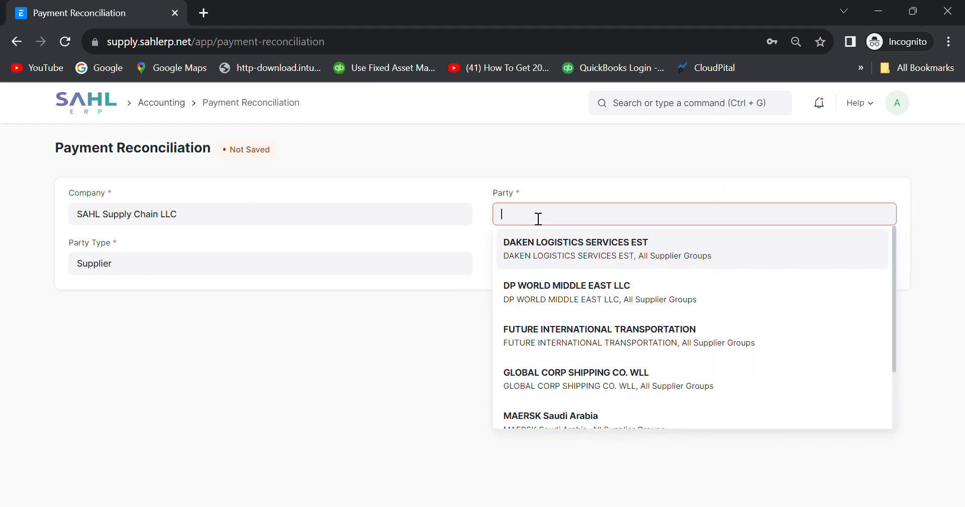
{"action": "left_click", "coordinate": [535, 251]}
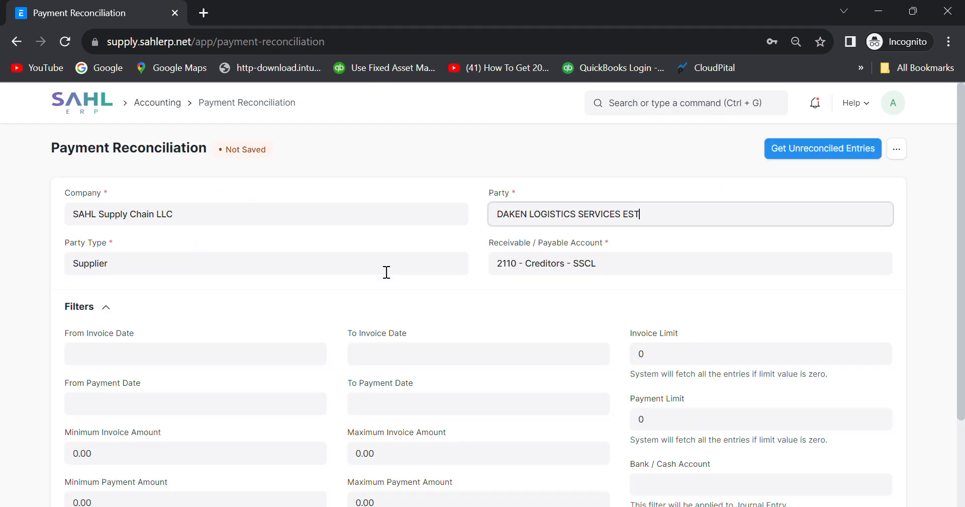
{"action": "left_click", "coordinate": [802, 150]}
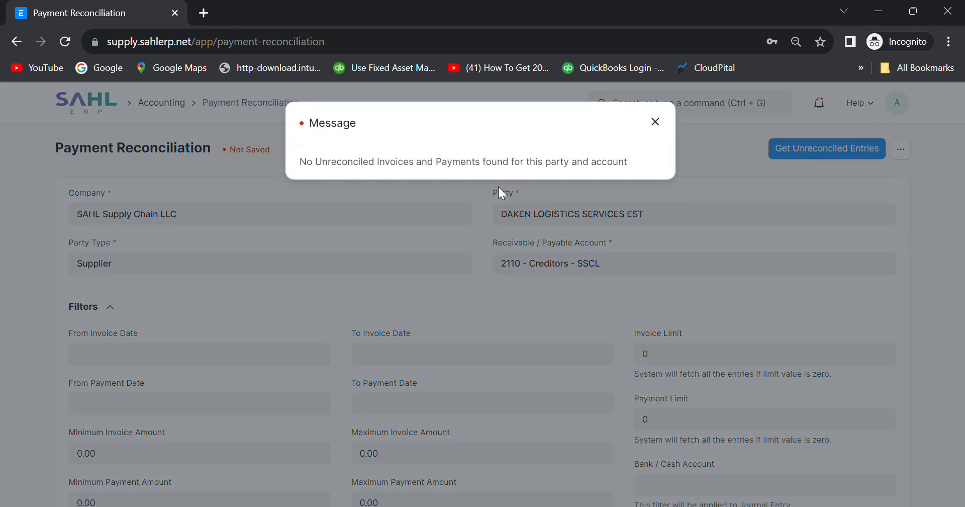
{"action": "left_click", "coordinate": [655, 123]}
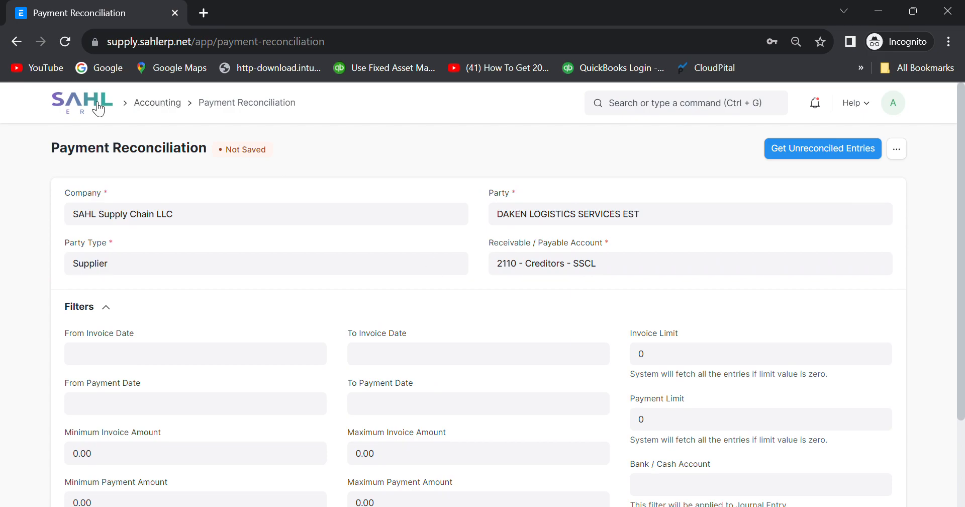
Open purchase invoice ACC-PINV-2023-00001 from the Buying purchase invoice list.
{"action": "left_click", "coordinate": [162, 103]}
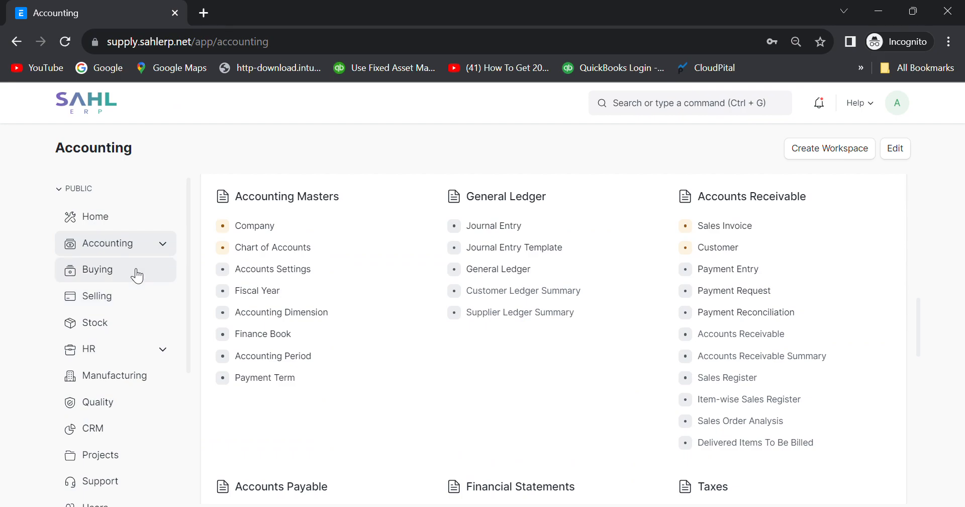
{"action": "left_click", "coordinate": [111, 271]}
{"action": "scroll", "coordinate": [333, 368], "scroll_direction": "down", "scroll_amount": 1}
{"action": "scroll", "coordinate": [308, 315], "scroll_direction": "up", "scroll_amount": 3}
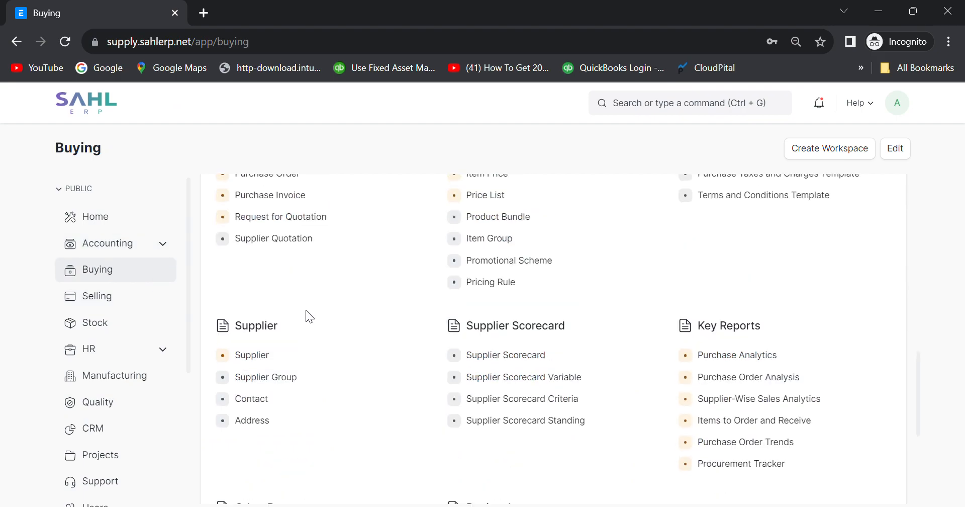
{"action": "left_click", "coordinate": [273, 302]}
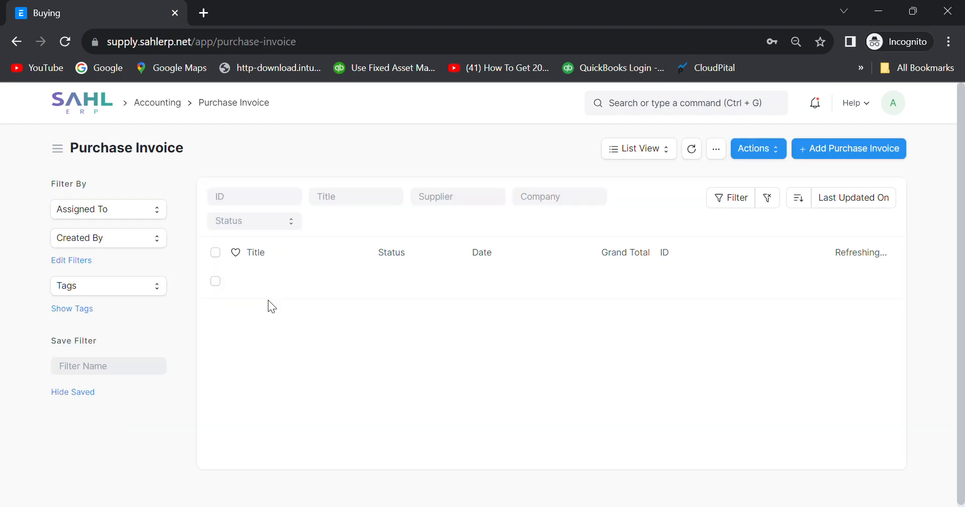
{"action": "left_click", "coordinate": [310, 283]}
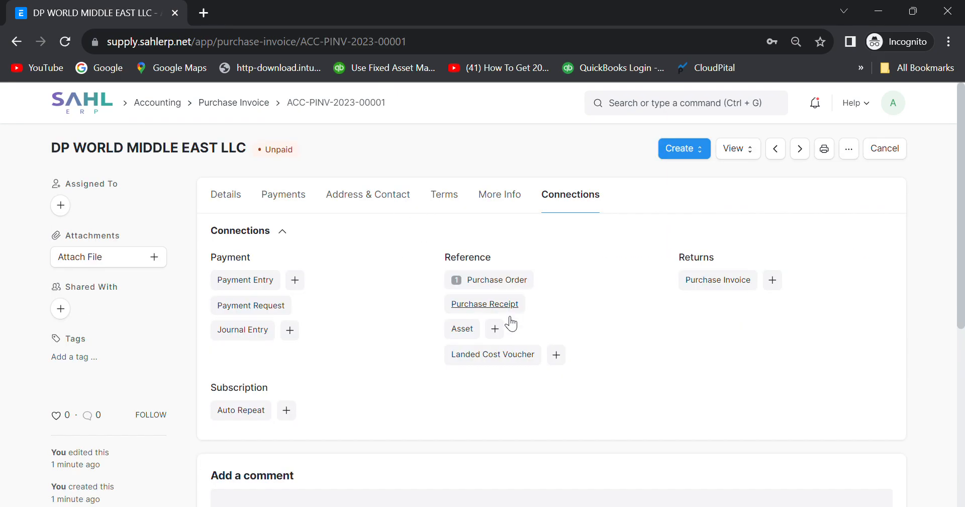
Check the invoice's details and connections, then return to the Accounting workspace.
{"action": "left_click", "coordinate": [244, 200]}
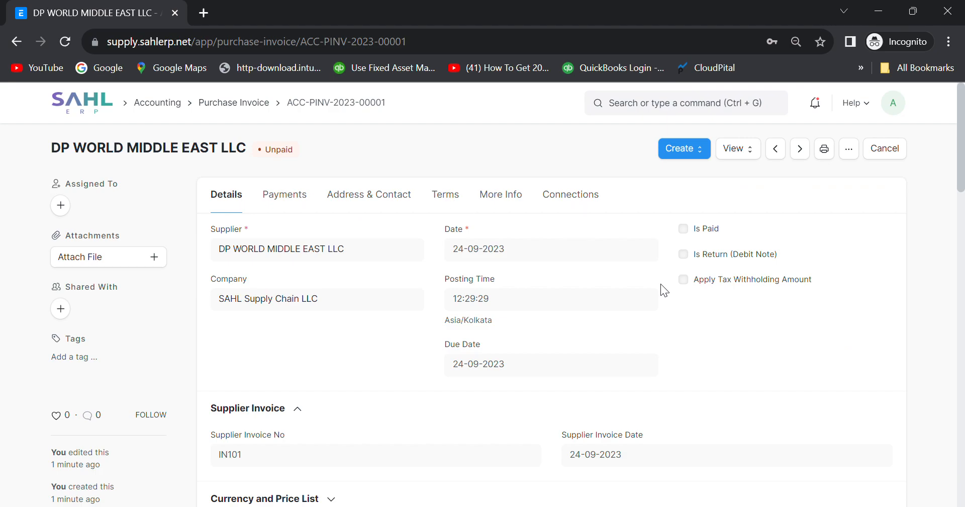
{"action": "left_click", "coordinate": [565, 195]}
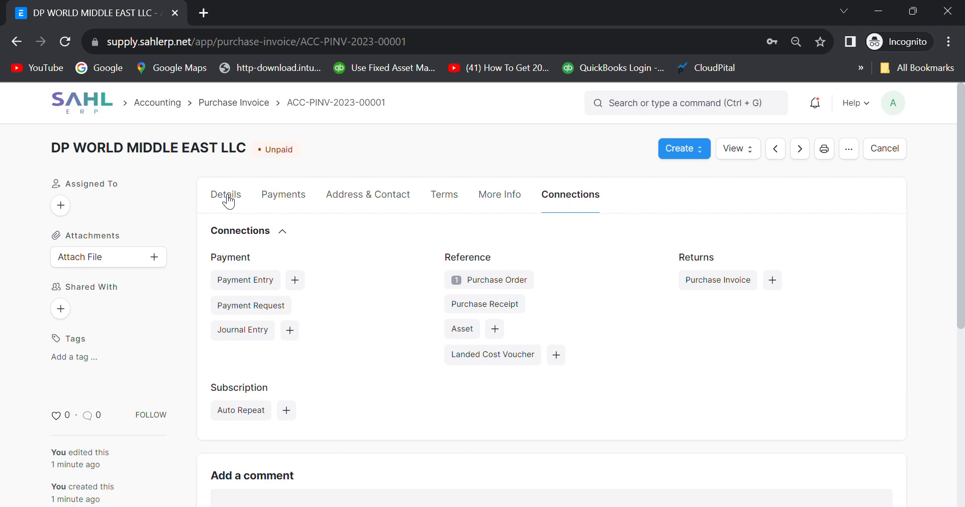
{"action": "left_click", "coordinate": [15, 42]}
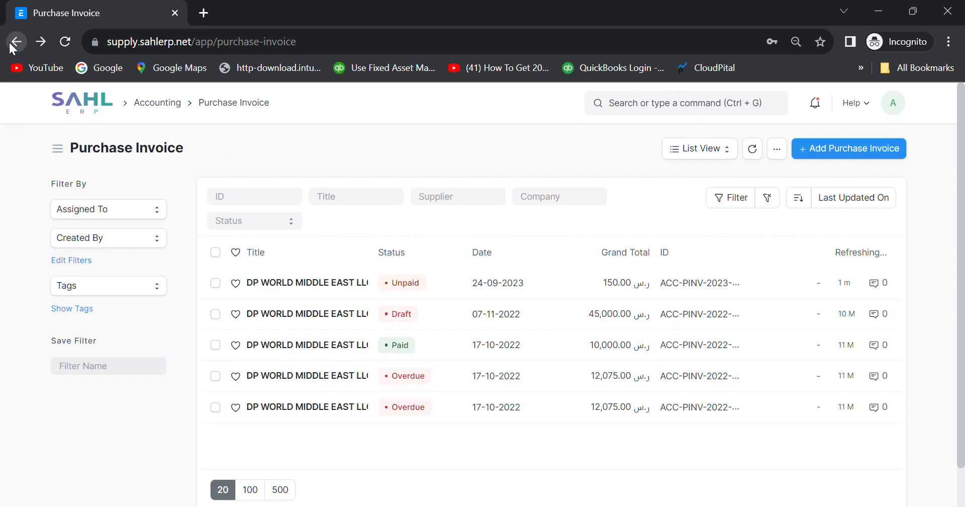
{"action": "left_click", "coordinate": [90, 103]}
{"action": "left_click", "coordinate": [94, 245]}
In Payment Reconciliation, set the Party to DP WORLD MIDDLE EAST LLC.
{"action": "left_click", "coordinate": [762, 436]}
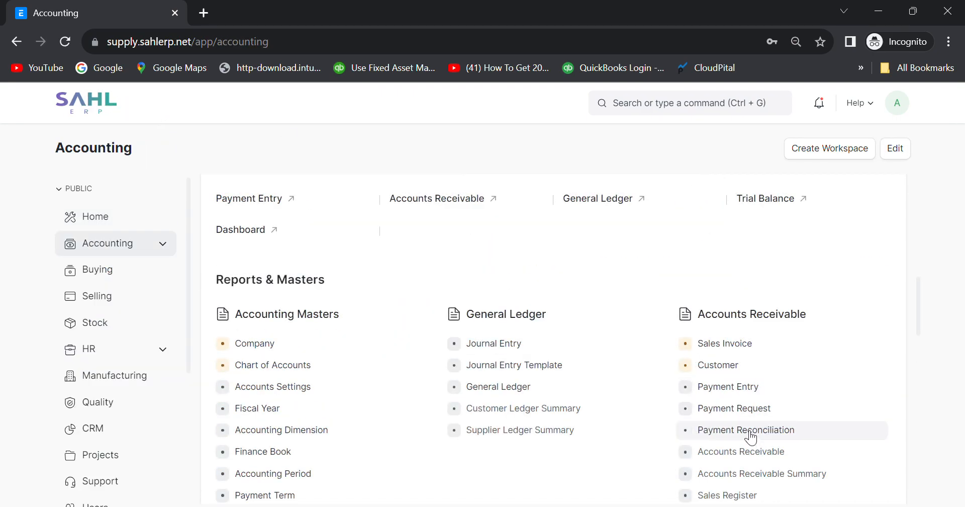
{"action": "left_click", "coordinate": [663, 225]}
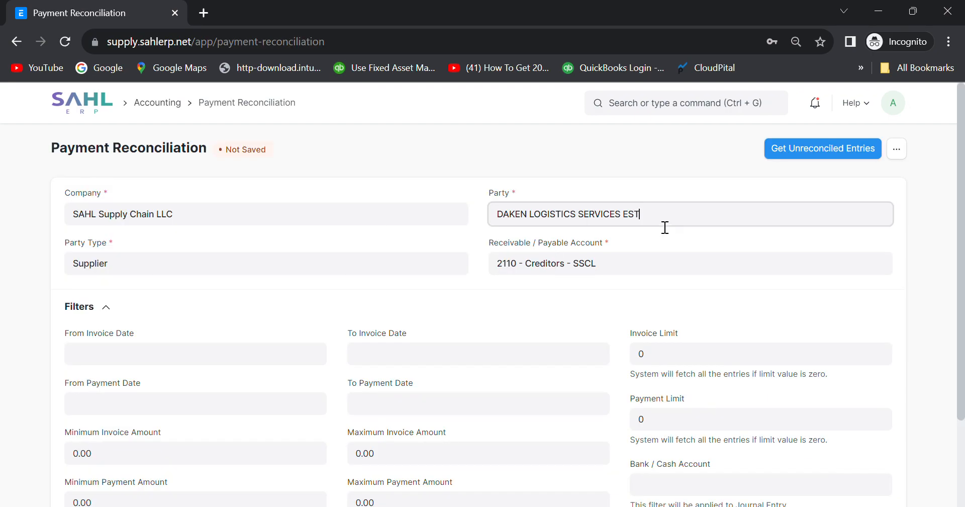
{"action": "left_click_drag", "start_coordinate": [664, 224], "coordinate": [423, 222]}
{"action": "left_click", "coordinate": [417, 218]}
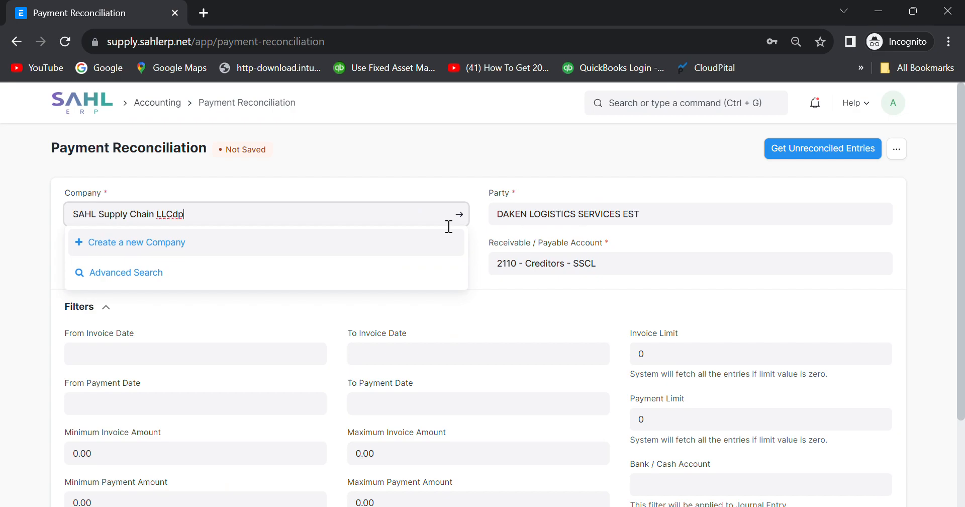
{"action": "left_click", "coordinate": [676, 221]}
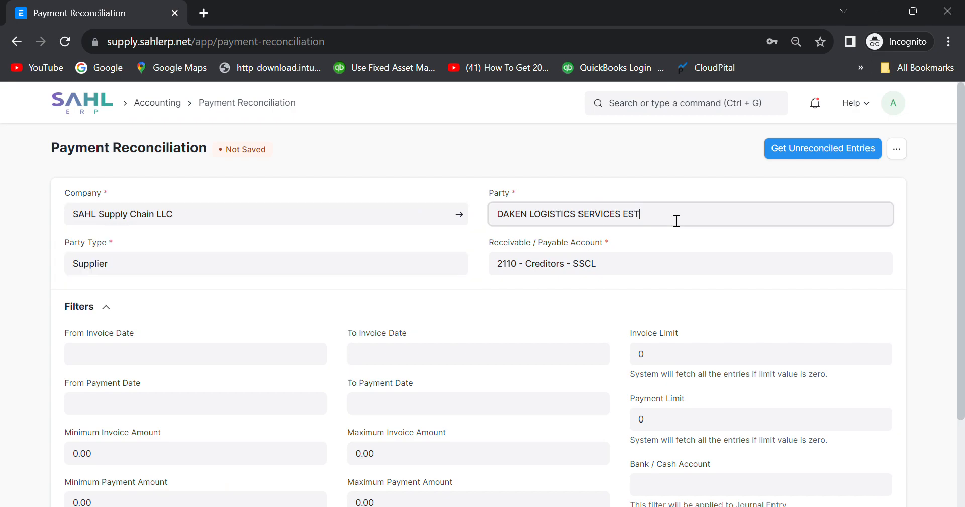
{"action": "key", "text": "ctrl+a"}
{"action": "type", "text": "dp"}
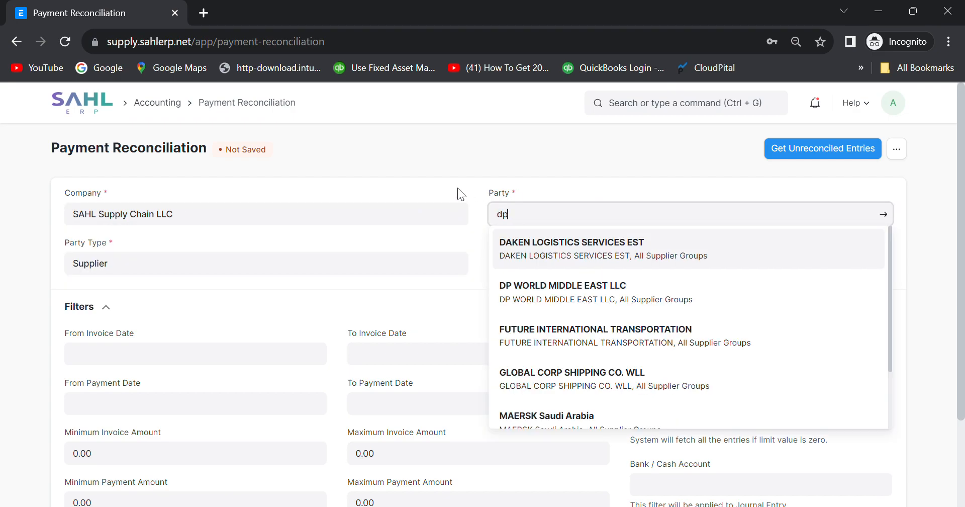
{"action": "left_click", "coordinate": [588, 258]}
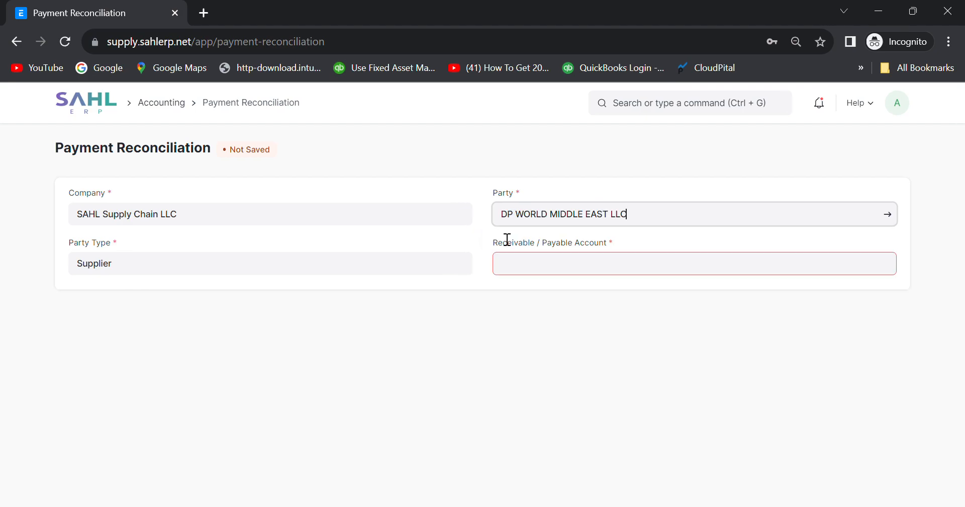
Fetch DP WORLD's unreconciled entries and tick advance payment ACC-PAY-2023-00001.
{"action": "left_click", "coordinate": [797, 150]}
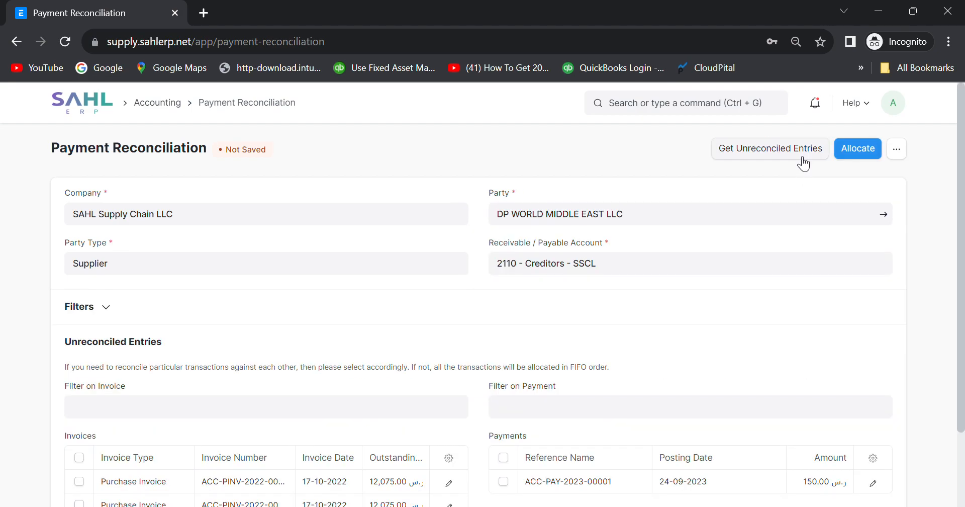
{"action": "scroll", "coordinate": [573, 351], "scroll_direction": "down", "scroll_amount": 2}
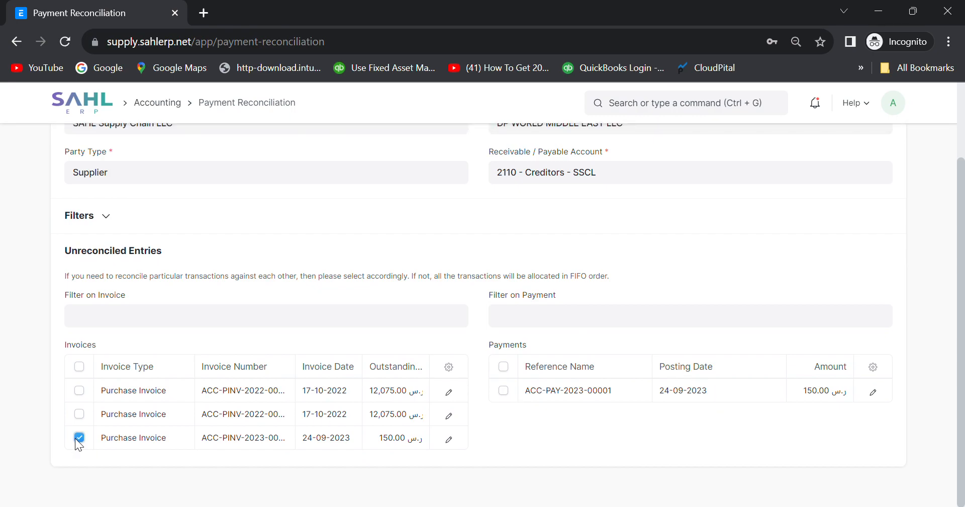
{"action": "left_click", "coordinate": [503, 391]}
{"action": "scroll", "coordinate": [614, 445], "scroll_direction": "up", "scroll_amount": 2}
{"action": "scroll", "coordinate": [615, 446], "scroll_direction": "down", "scroll_amount": 2}
{"action": "scroll", "coordinate": [822, 301], "scroll_direction": "up", "scroll_amount": 2}
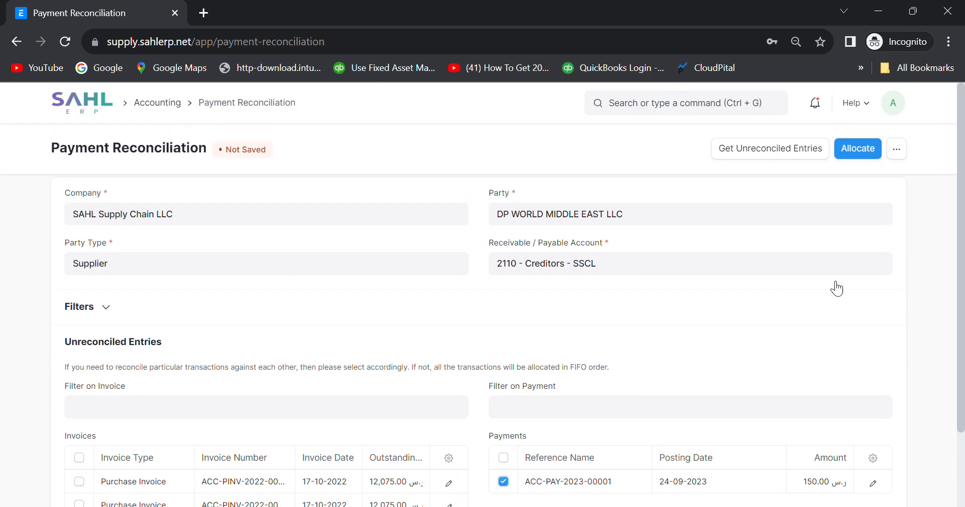
Allocate and reconcile the payment against the 150.00 invoice, then return to the Home workspace.
{"action": "left_click", "coordinate": [875, 150]}
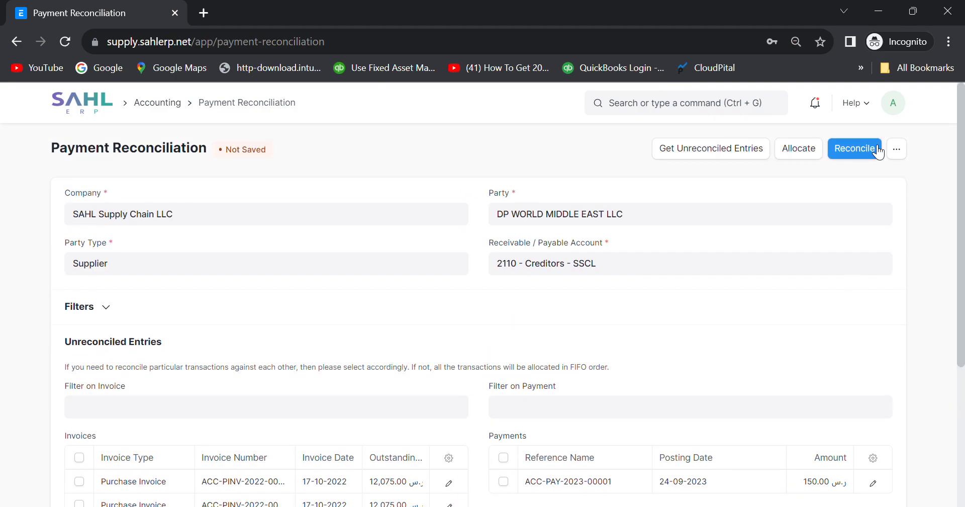
{"action": "left_click", "coordinate": [878, 151]}
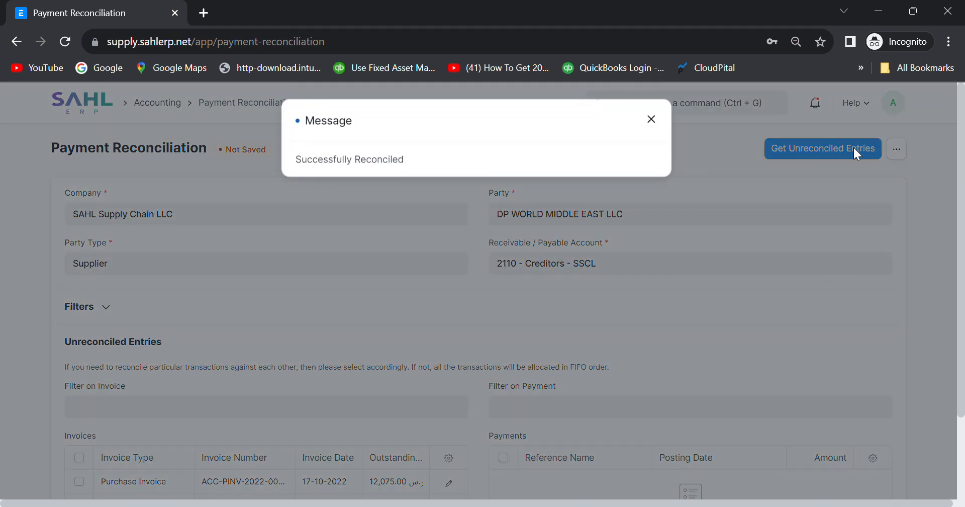
{"action": "left_click", "coordinate": [653, 122]}
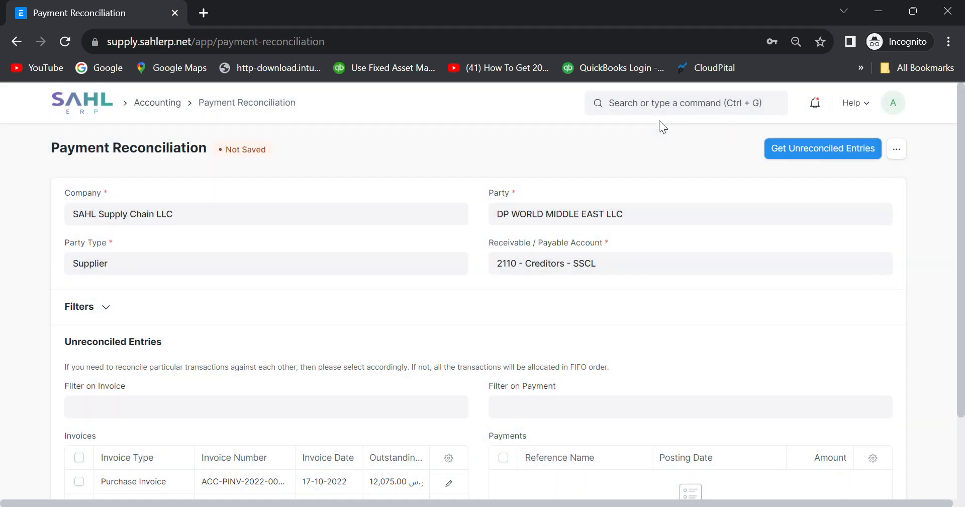
{"action": "left_click", "coordinate": [115, 99]}
Open invoice ACC-PINV-2023-00001 from the Purchase Invoice list to confirm it is Paid.
{"action": "left_click", "coordinate": [99, 269]}
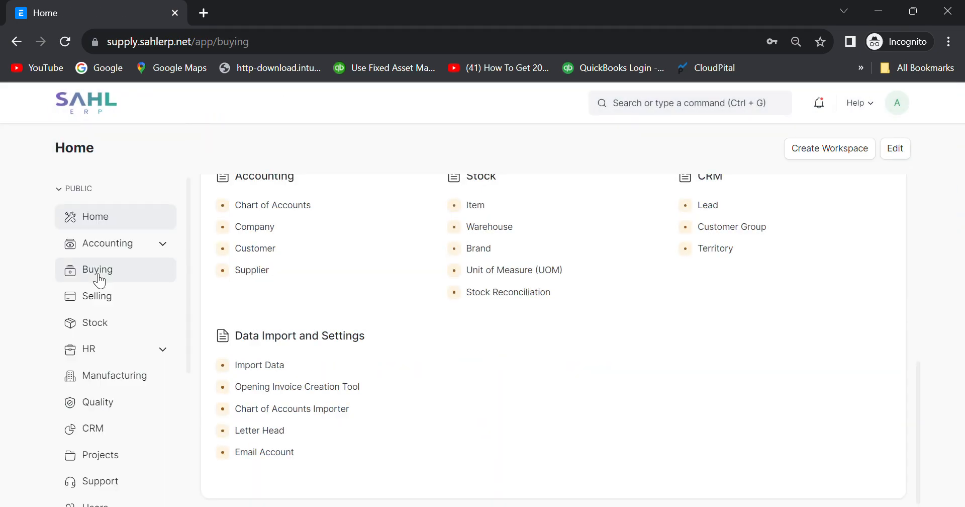
{"action": "left_click", "coordinate": [272, 296]}
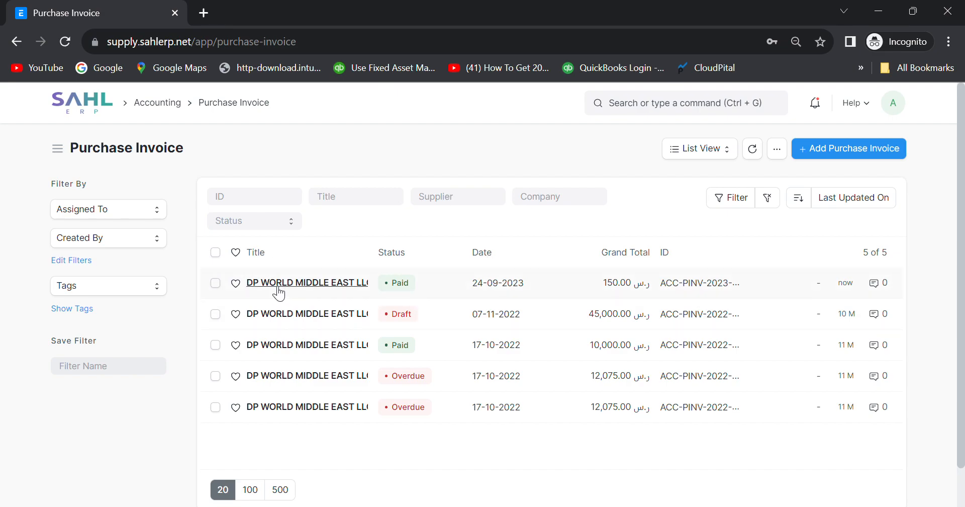
{"action": "left_click", "coordinate": [358, 285]}
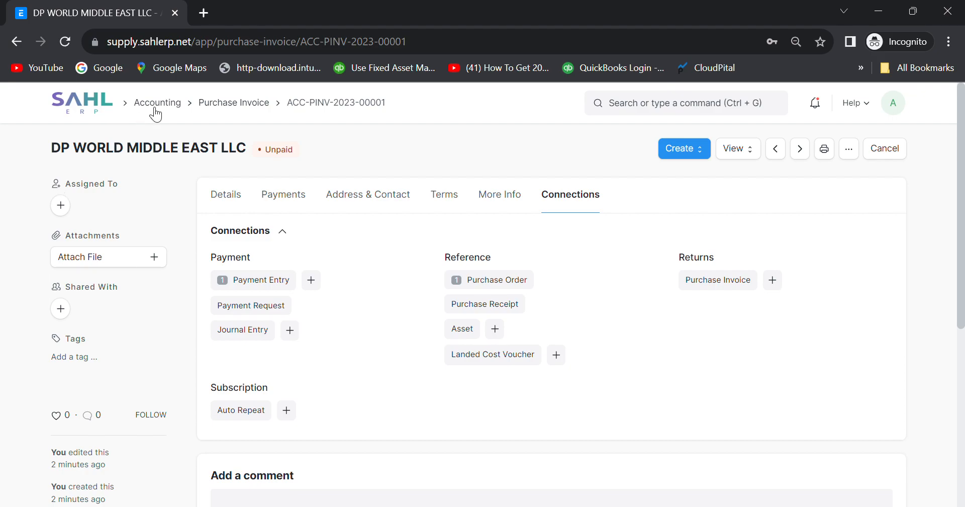
Open material request MAT-MR-2023-00008, Purchase Request for Mobile Battery.
{"action": "left_click", "coordinate": [92, 111]}
{"action": "left_click", "coordinate": [90, 274]}
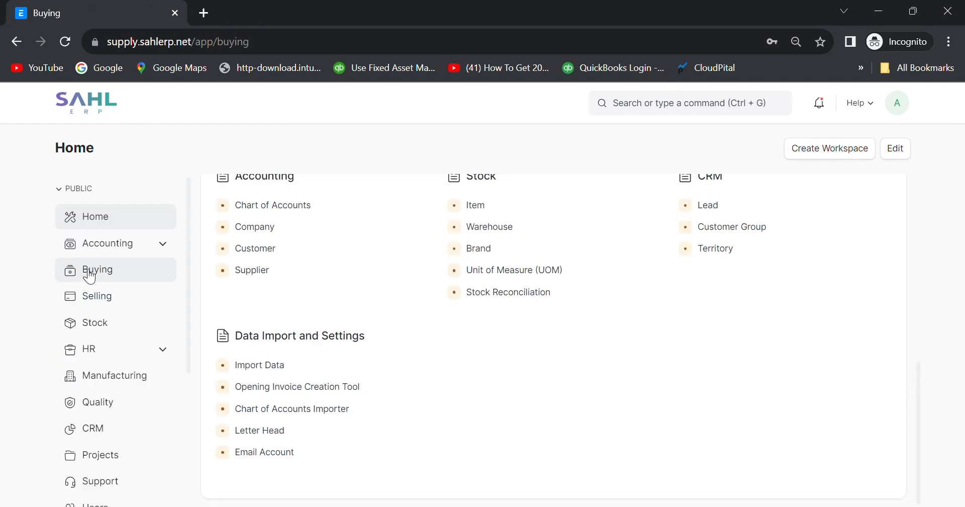
{"action": "left_click", "coordinate": [262, 255]}
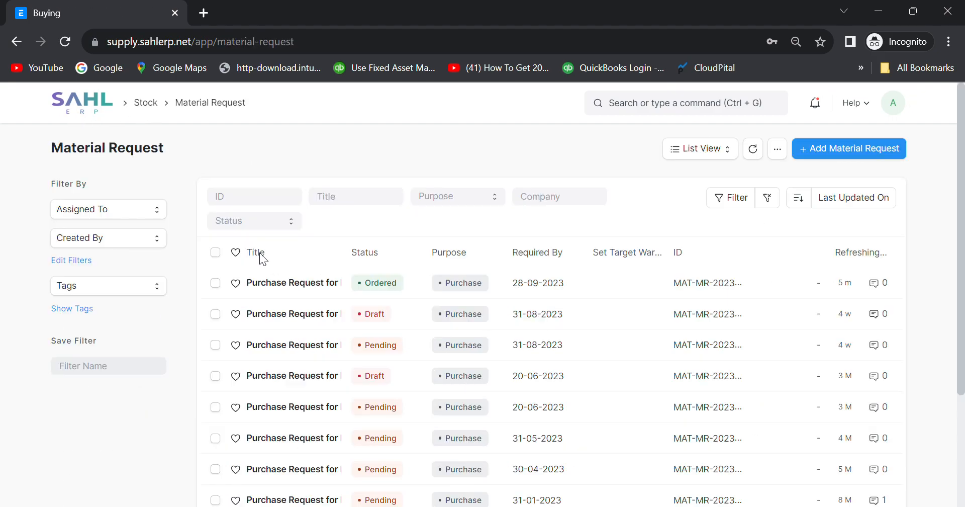
{"action": "left_click", "coordinate": [259, 283]}
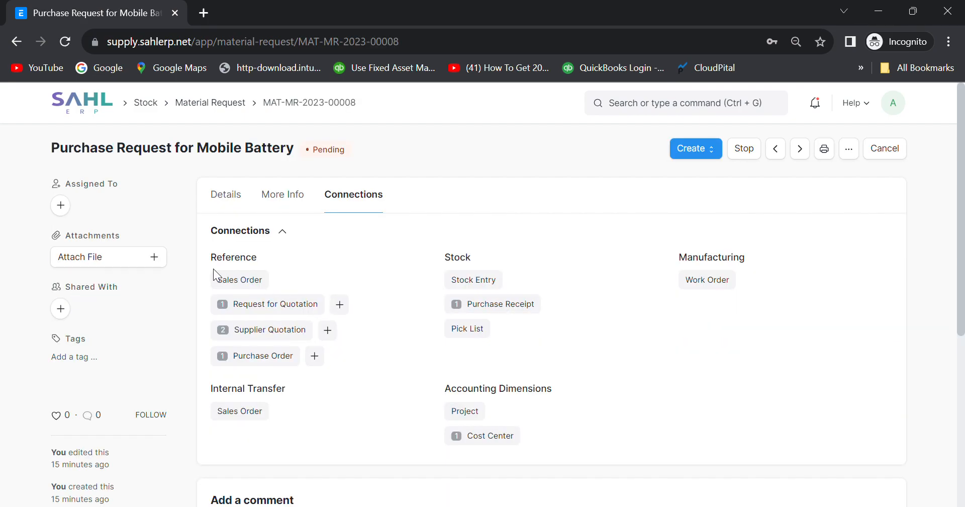